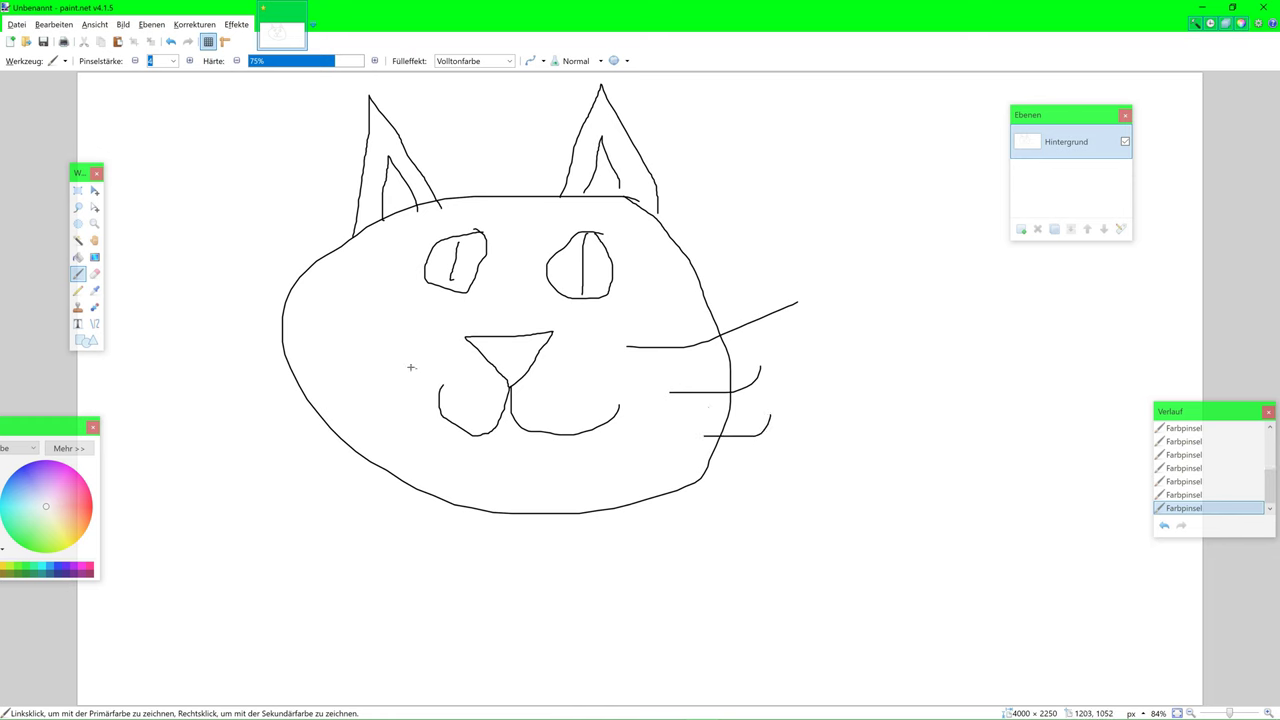
Step: Draw three curved whiskers across the left cheek of the cat face
{"action": "left_click_drag", "start_coordinate": [388, 327], "coordinate": [240, 318]}
{"action": "left_click_drag", "start_coordinate": [343, 337], "coordinate": [243, 340]}
{"action": "left_click_drag", "start_coordinate": [343, 390], "coordinate": [247, 385]}
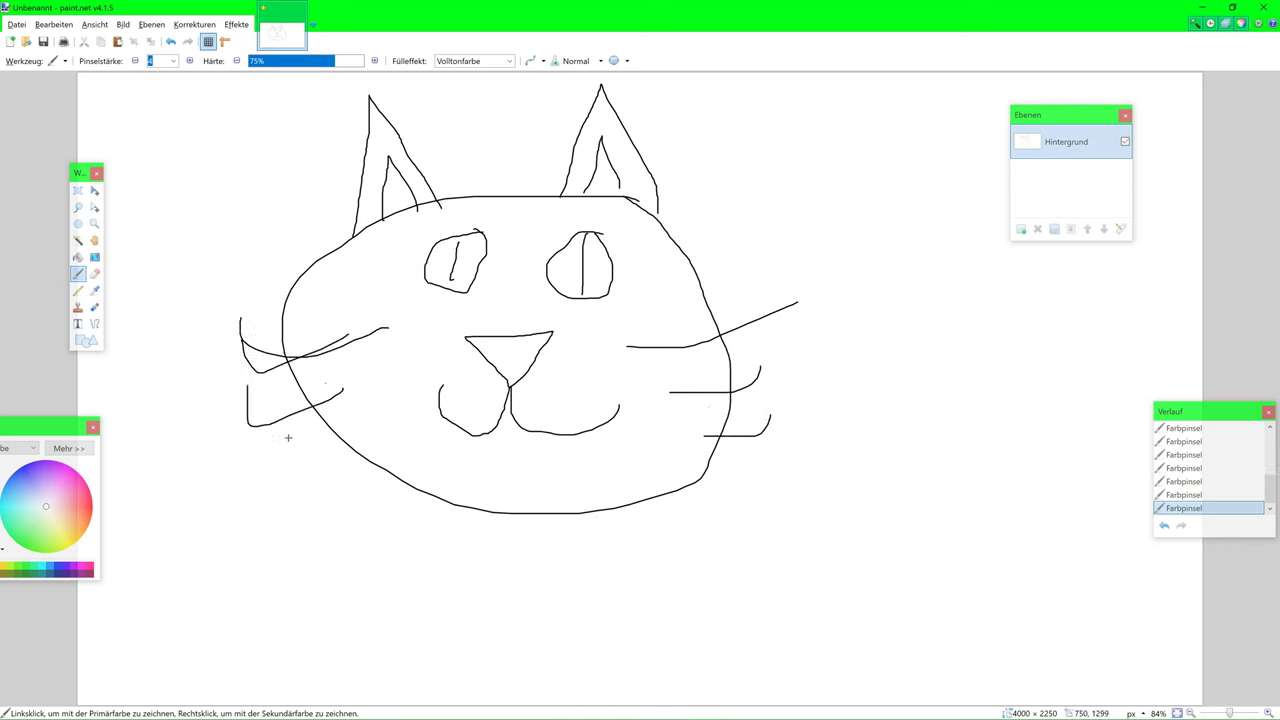
Step: Create a new blank image 4000 pixels wide and 2250 pixels high
{"action": "key", "text": "ctrl+n"}
{"action": "type", "text": "4000"}
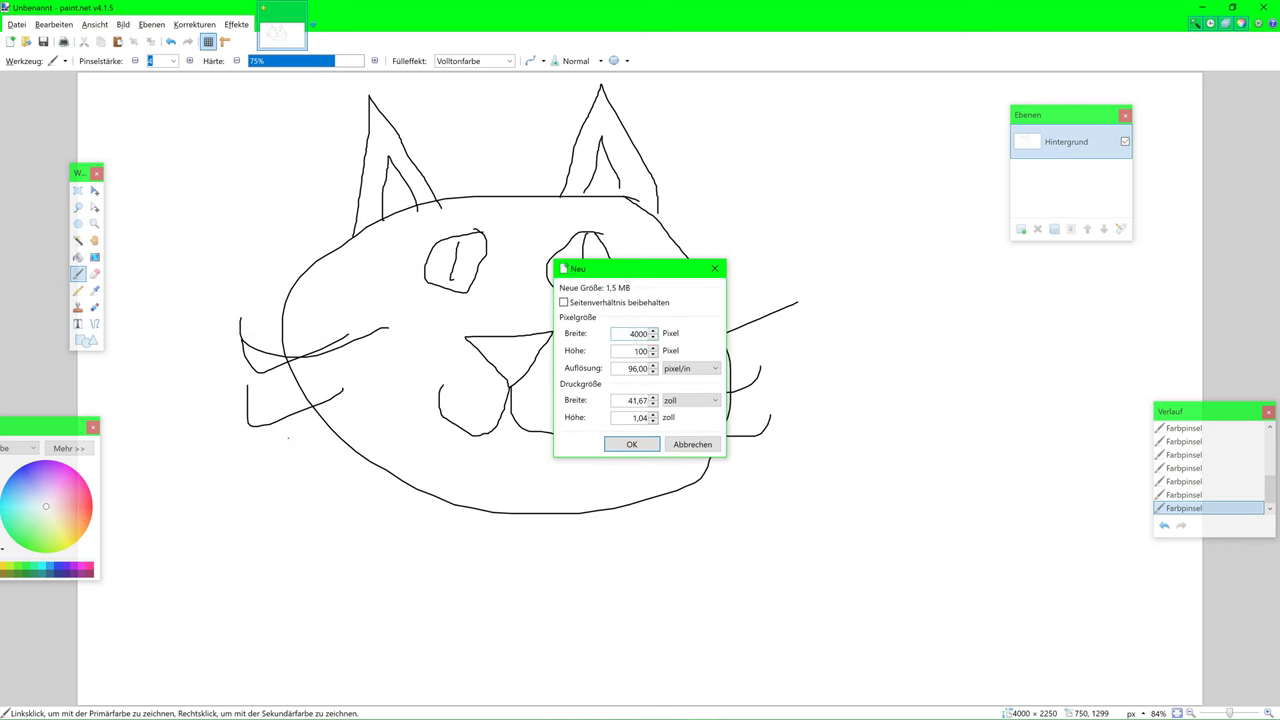
{"action": "key", "text": "Tab"}
{"action": "type", "text": "2250"}
{"action": "key", "text": "Return"}
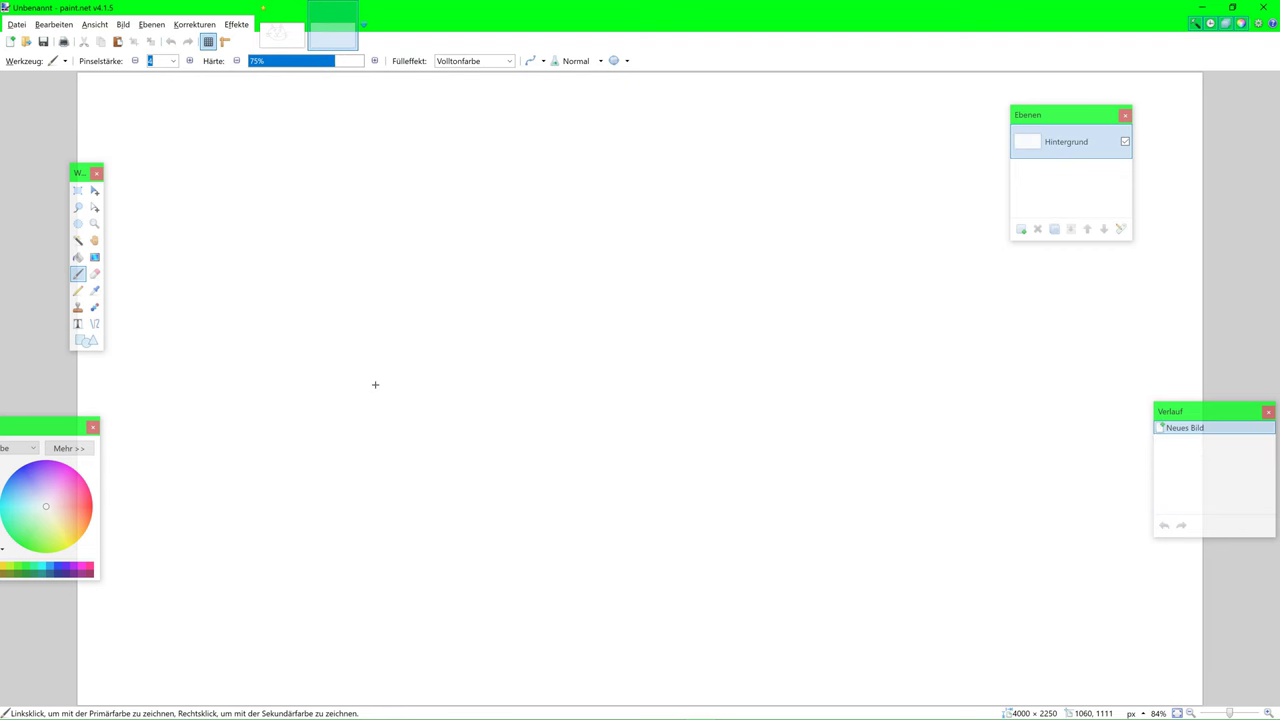
Step: Draw a wide black cat head outline with two pointed ears, inner ears and two slit-pupil eyes
{"action": "mouse_move", "coordinate": [371, 231]}
{"action": "left_mouse_down"}
{"action": "mouse_move", "coordinate": [735, 229]}
{"action": "mouse_move", "coordinate": [758, 354]}
{"action": "mouse_move", "coordinate": [514, 456]}
{"action": "mouse_move", "coordinate": [338, 337]}
{"action": "mouse_move", "coordinate": [344, 237]}
{"action": "mouse_move", "coordinate": [376, 223]}
{"action": "mouse_move", "coordinate": [355, 225]}
{"action": "mouse_move", "coordinate": [373, 95]}
{"action": "mouse_move", "coordinate": [436, 214]}
{"action": "mouse_move", "coordinate": [388, 225]}
{"action": "mouse_move", "coordinate": [386, 163]}
{"action": "mouse_move", "coordinate": [410, 218]}
{"action": "left_mouse_up"}
{"action": "mouse_move", "coordinate": [651, 188]}
{"action": "left_mouse_down"}
{"action": "mouse_move", "coordinate": [663, 124]}
{"action": "mouse_move", "coordinate": [685, 94]}
{"action": "mouse_move", "coordinate": [712, 197]}
{"action": "mouse_move", "coordinate": [680, 155]}
{"action": "mouse_move", "coordinate": [700, 204]}
{"action": "left_mouse_up"}
{"action": "mouse_move", "coordinate": [511, 251]}
{"action": "left_mouse_down"}
{"action": "mouse_move", "coordinate": [446, 250]}
{"action": "mouse_move", "coordinate": [504, 280]}
{"action": "mouse_move", "coordinate": [501, 244]}
{"action": "mouse_move", "coordinate": [471, 279]}
{"action": "left_mouse_up"}
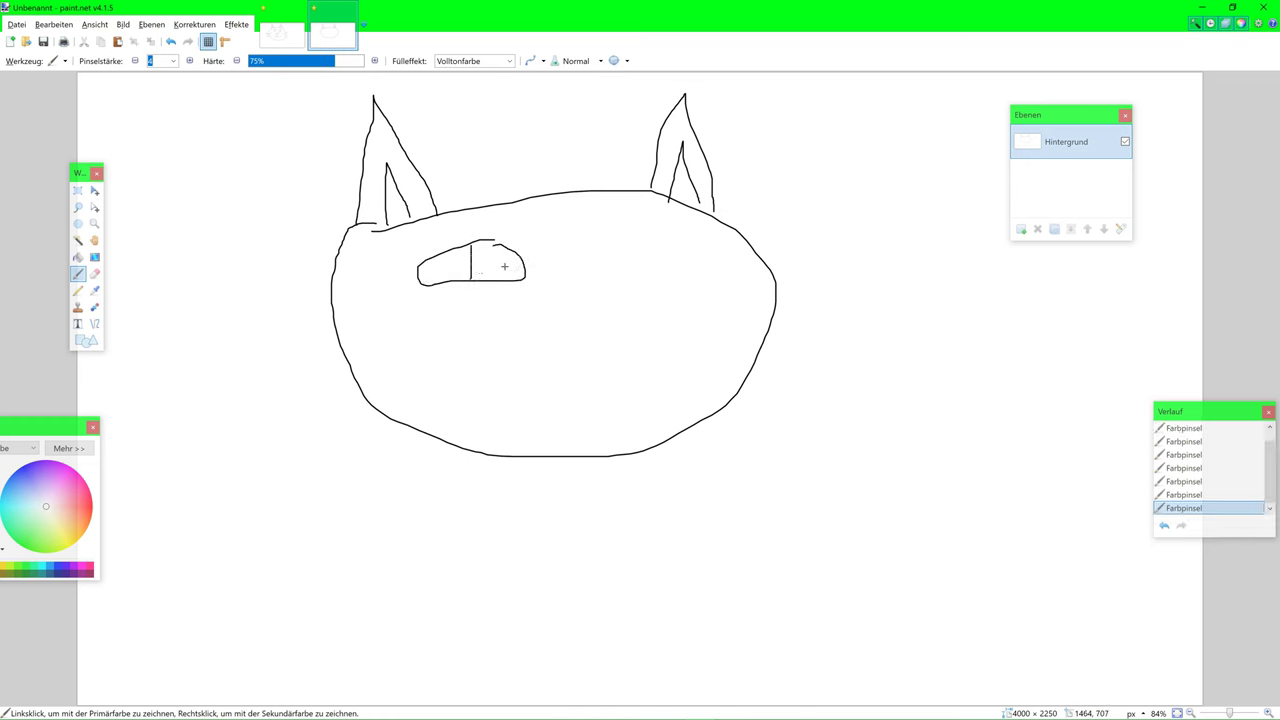
{"action": "mouse_move", "coordinate": [664, 236]}
{"action": "left_mouse_down"}
{"action": "mouse_move", "coordinate": [614, 245]}
{"action": "mouse_move", "coordinate": [638, 297]}
{"action": "mouse_move", "coordinate": [658, 244]}
{"action": "left_mouse_up"}
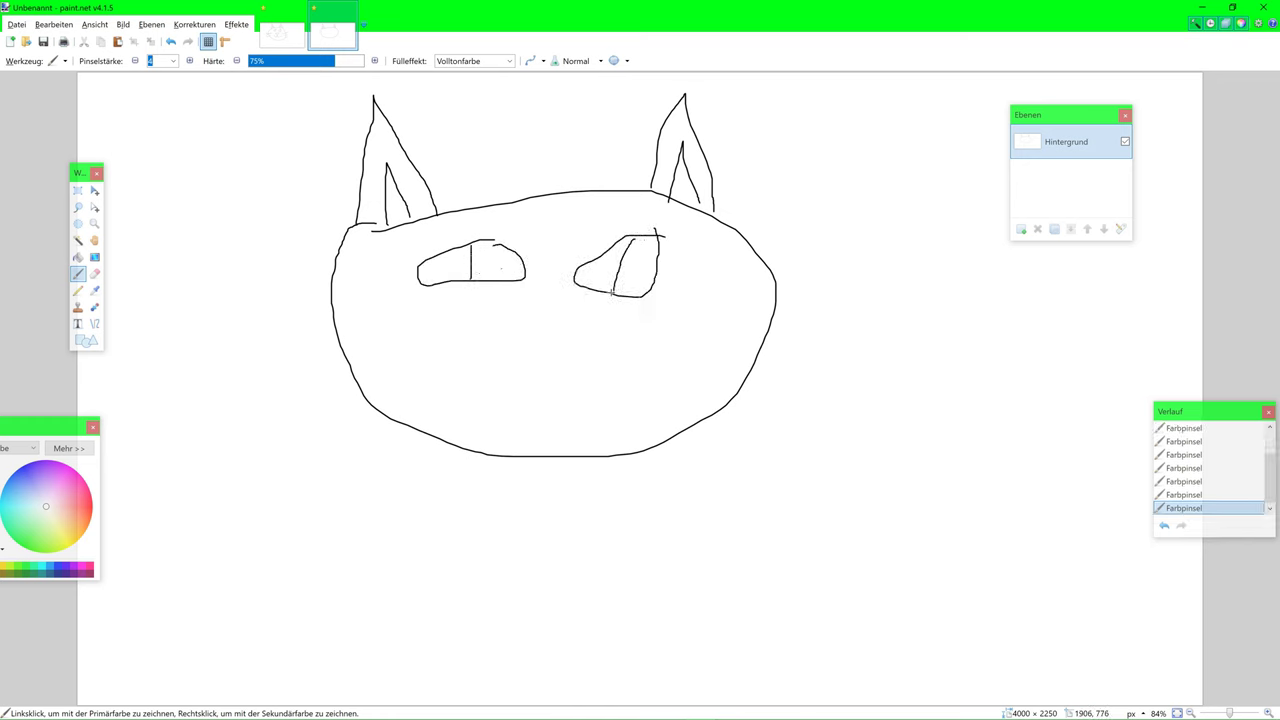
Step: Draw the cat's triangular nose with a curved mouth and three whiskers on each side of the face
{"action": "mouse_move", "coordinate": [564, 352]}
{"action": "left_mouse_down"}
{"action": "mouse_move", "coordinate": [519, 342]}
{"action": "mouse_move", "coordinate": [553, 361]}
{"action": "mouse_move", "coordinate": [534, 389]}
{"action": "mouse_move", "coordinate": [485, 352]}
{"action": "mouse_move", "coordinate": [632, 366]}
{"action": "left_mouse_up"}
{"action": "mouse_move", "coordinate": [695, 293]}
{"action": "left_mouse_down"}
{"action": "mouse_move", "coordinate": [820, 302]}
{"action": "mouse_move", "coordinate": [844, 270]}
{"action": "left_mouse_up"}
{"action": "left_click_drag", "start_coordinate": [695, 340], "coordinate": [815, 312]}
{"action": "left_click_drag", "start_coordinate": [720, 364], "coordinate": [795, 376]}
{"action": "mouse_move", "coordinate": [434, 320]}
{"action": "left_mouse_down"}
{"action": "mouse_move", "coordinate": [344, 350]}
{"action": "mouse_move", "coordinate": [285, 320]}
{"action": "left_mouse_up"}
{"action": "mouse_move", "coordinate": [354, 322]}
{"action": "left_mouse_down"}
{"action": "mouse_move", "coordinate": [302, 334]}
{"action": "mouse_move", "coordinate": [304, 319]}
{"action": "left_mouse_up"}
{"action": "left_click_drag", "start_coordinate": [354, 274], "coordinate": [284, 267]}
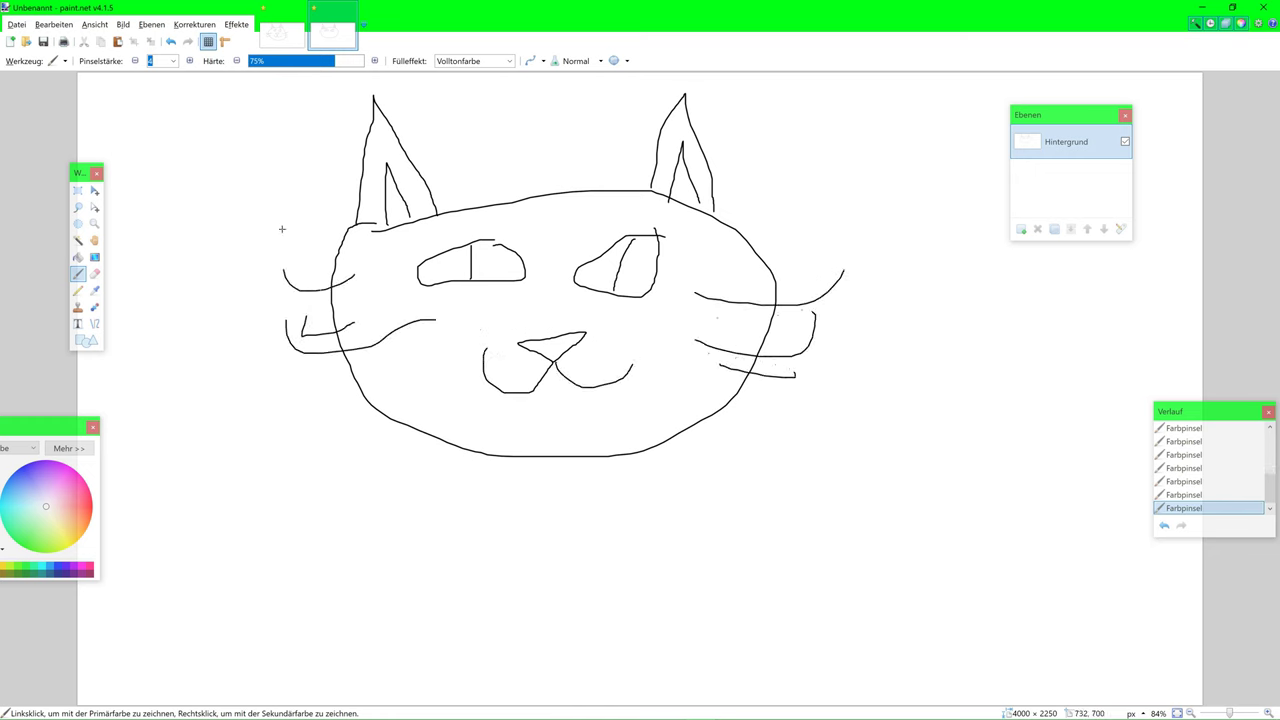
Step: Apply the Polarinvertierung distortion effect to the cat drawing with its default settings
{"action": "left_click", "coordinate": [236, 24]}
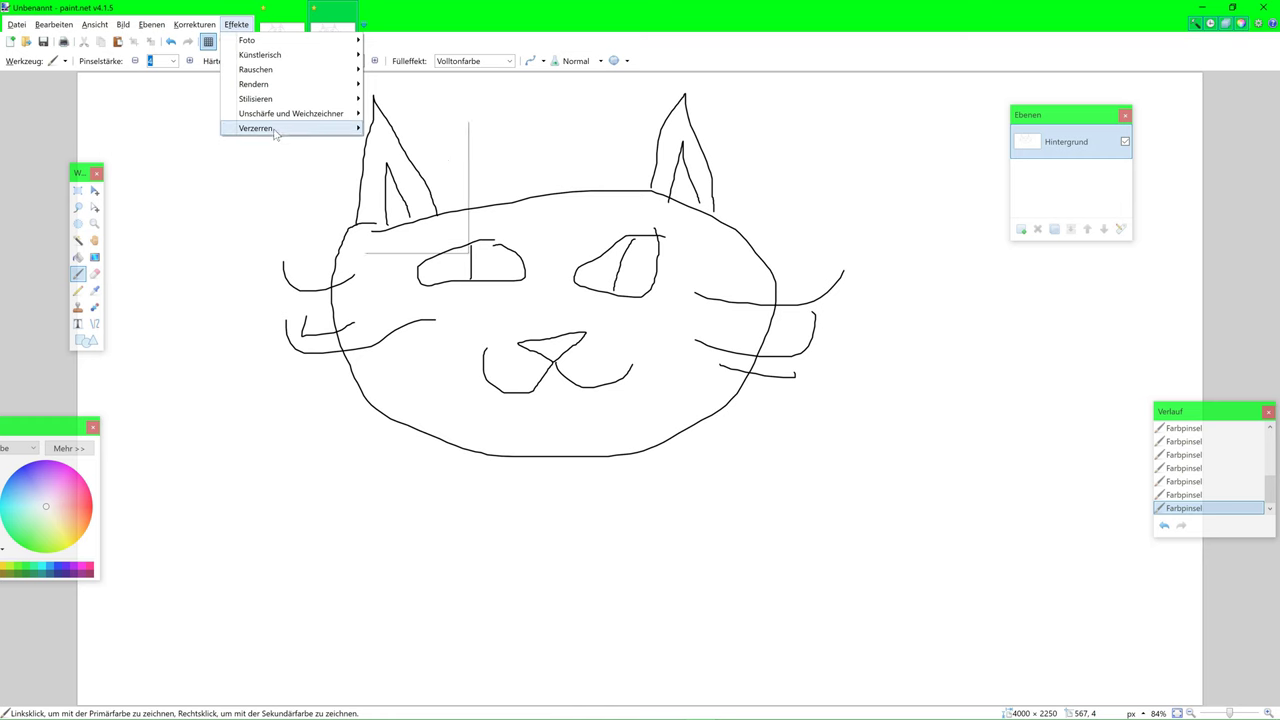
{"action": "mouse_move", "coordinate": [272, 128]}
{"action": "left_click", "coordinate": [416, 217]}
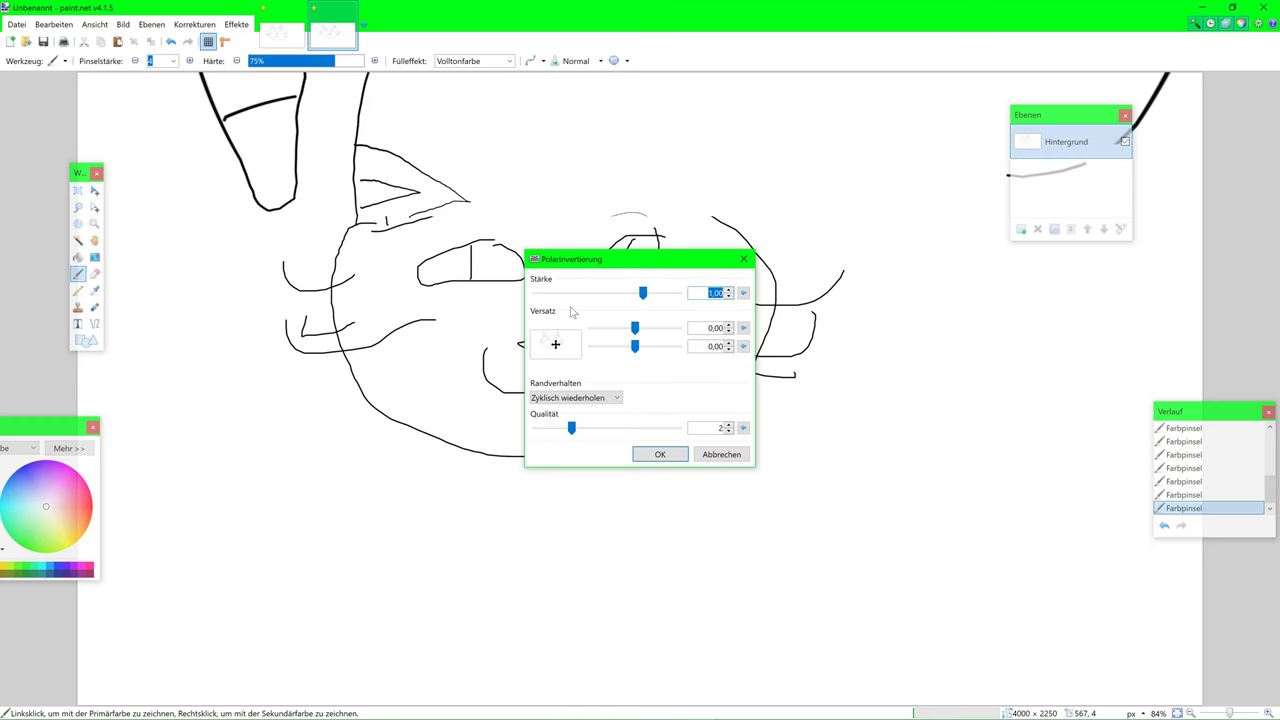
{"action": "left_click", "coordinate": [660, 454]}
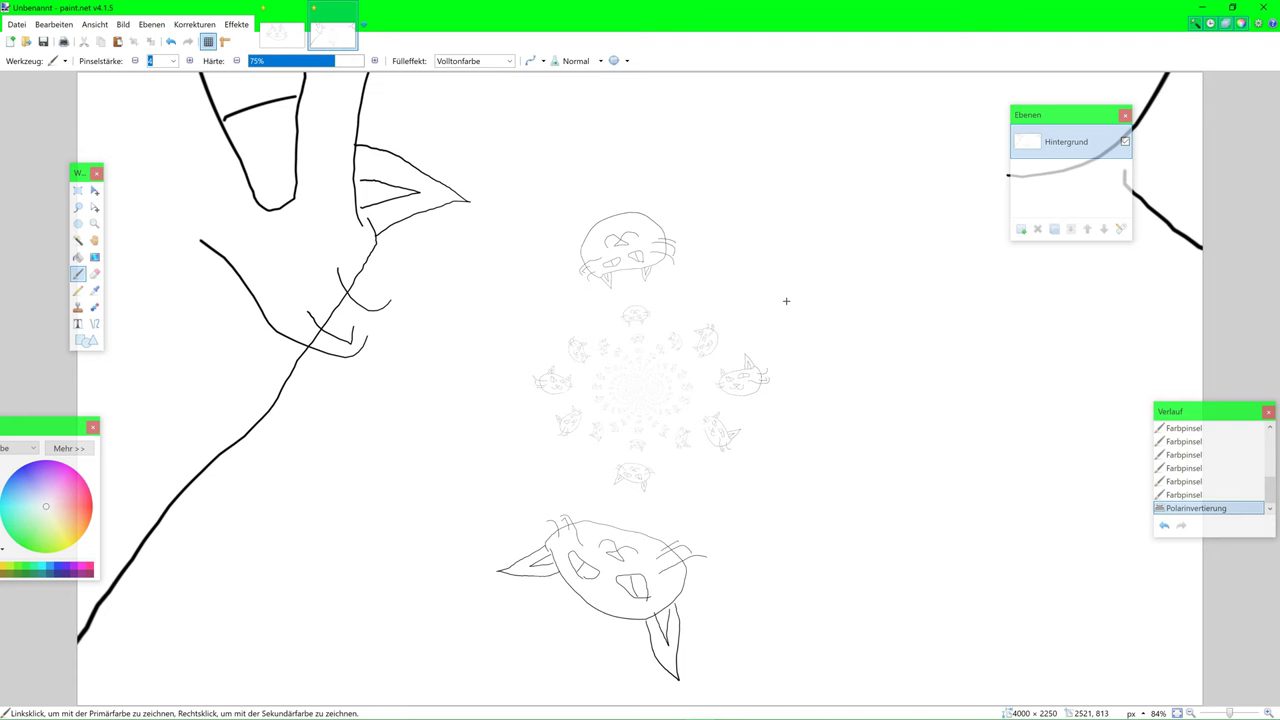
Step: Create another blank image of 4000 × 2250 pixels for the next cat drawing
{"action": "key", "text": "ctrl+n"}
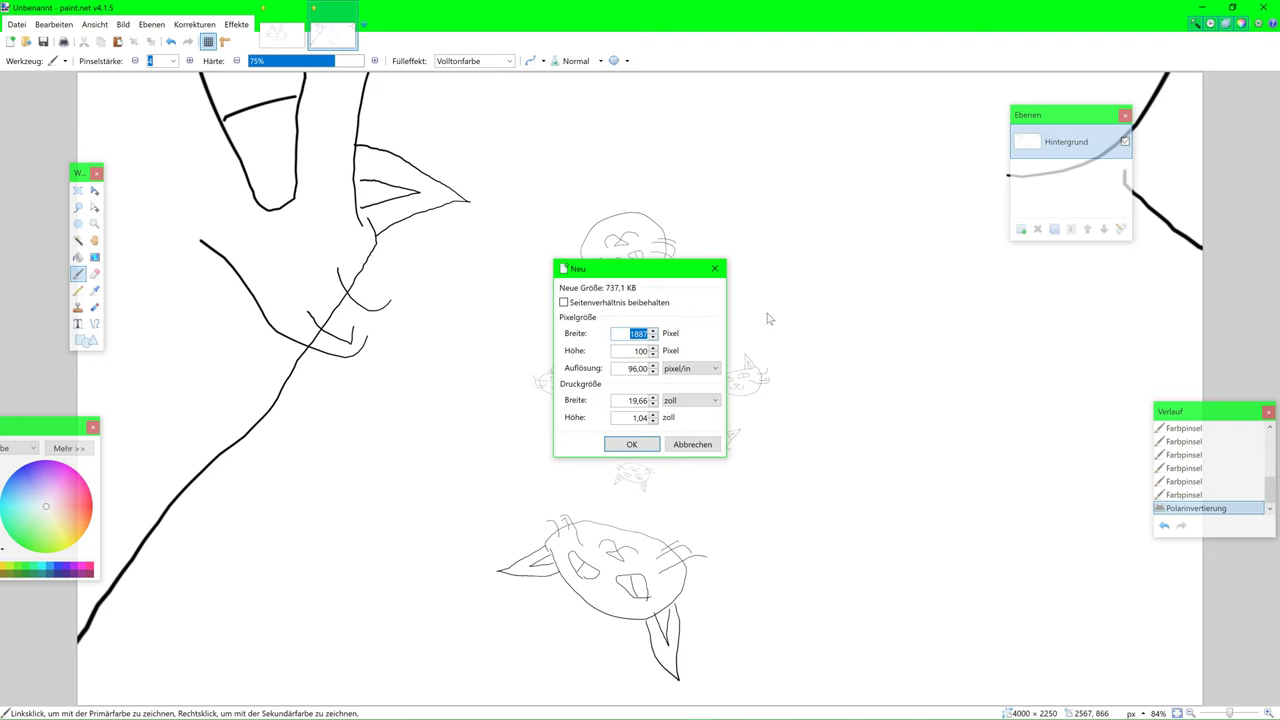
{"action": "type", "text": "4000"}
{"action": "key", "text": "Tab"}
{"action": "type", "text": "225"}
{"action": "key", "text": "Return"}
Step: Draw a black, slanted oval cat head with two pointed ears and smaller inner ears
{"action": "mouse_move", "coordinate": [666, 153]}
{"action": "left_mouse_down"}
{"action": "mouse_move", "coordinate": [575, 143]}
{"action": "mouse_move", "coordinate": [417, 345]}
{"action": "mouse_move", "coordinate": [800, 423]}
{"action": "mouse_move", "coordinate": [709, 172]}
{"action": "mouse_move", "coordinate": [647, 137]}
{"action": "left_mouse_up"}
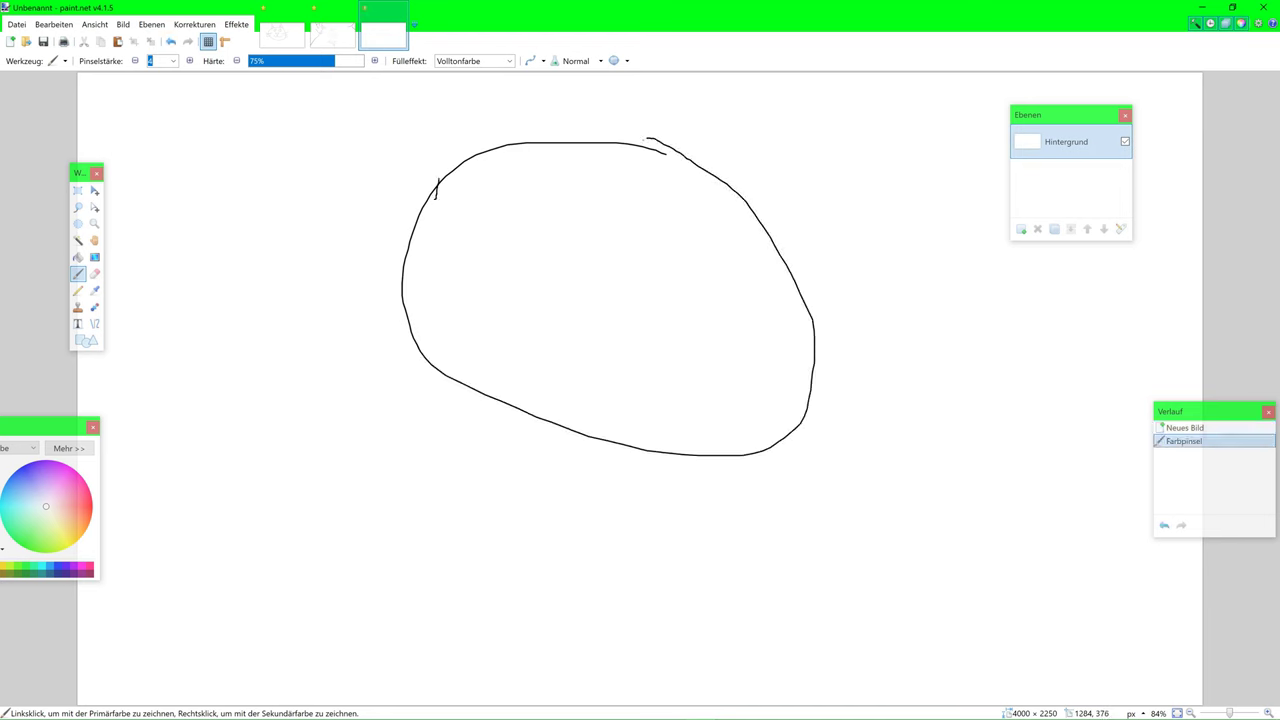
{"action": "mouse_move", "coordinate": [439, 181]}
{"action": "left_mouse_down"}
{"action": "mouse_move", "coordinate": [465, 74]}
{"action": "mouse_move", "coordinate": [532, 168]}
{"action": "left_mouse_up"}
{"action": "left_click_drag", "start_coordinate": [464, 113], "coordinate": [484, 150]}
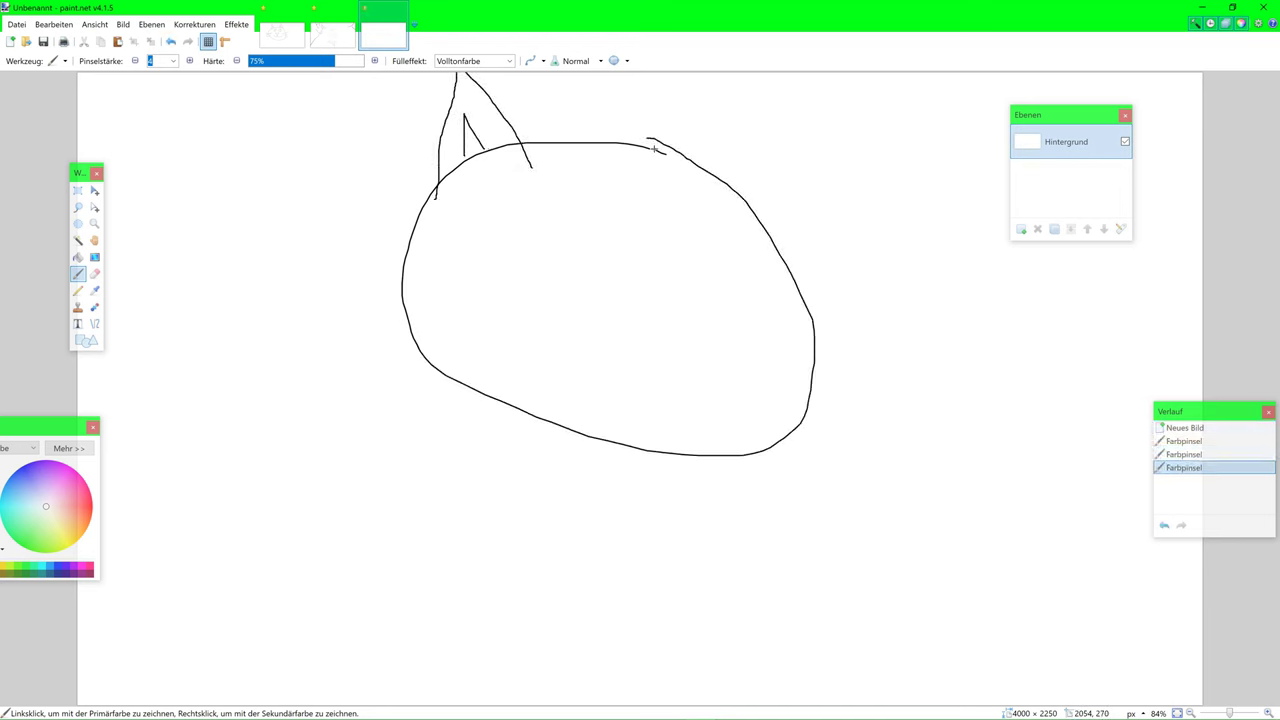
{"action": "mouse_move", "coordinate": [649, 151]}
{"action": "left_mouse_down"}
{"action": "mouse_move", "coordinate": [740, 142]}
{"action": "mouse_move", "coordinate": [743, 185]}
{"action": "mouse_move", "coordinate": [678, 146]}
{"action": "mouse_move", "coordinate": [689, 115]}
{"action": "mouse_move", "coordinate": [705, 166]}
{"action": "left_mouse_up"}
Step: Draw two round eyes with slit pupils, a triangular nose and a curved mouth inside the slanted head
{"action": "mouse_move", "coordinate": [506, 206]}
{"action": "left_mouse_down"}
{"action": "mouse_move", "coordinate": [554, 224]}
{"action": "mouse_move", "coordinate": [550, 189]}
{"action": "mouse_move", "coordinate": [532, 187]}
{"action": "mouse_move", "coordinate": [532, 232]}
{"action": "left_mouse_up"}
{"action": "mouse_move", "coordinate": [668, 196]}
{"action": "left_mouse_down"}
{"action": "mouse_move", "coordinate": [604, 221]}
{"action": "mouse_move", "coordinate": [668, 227]}
{"action": "left_mouse_up"}
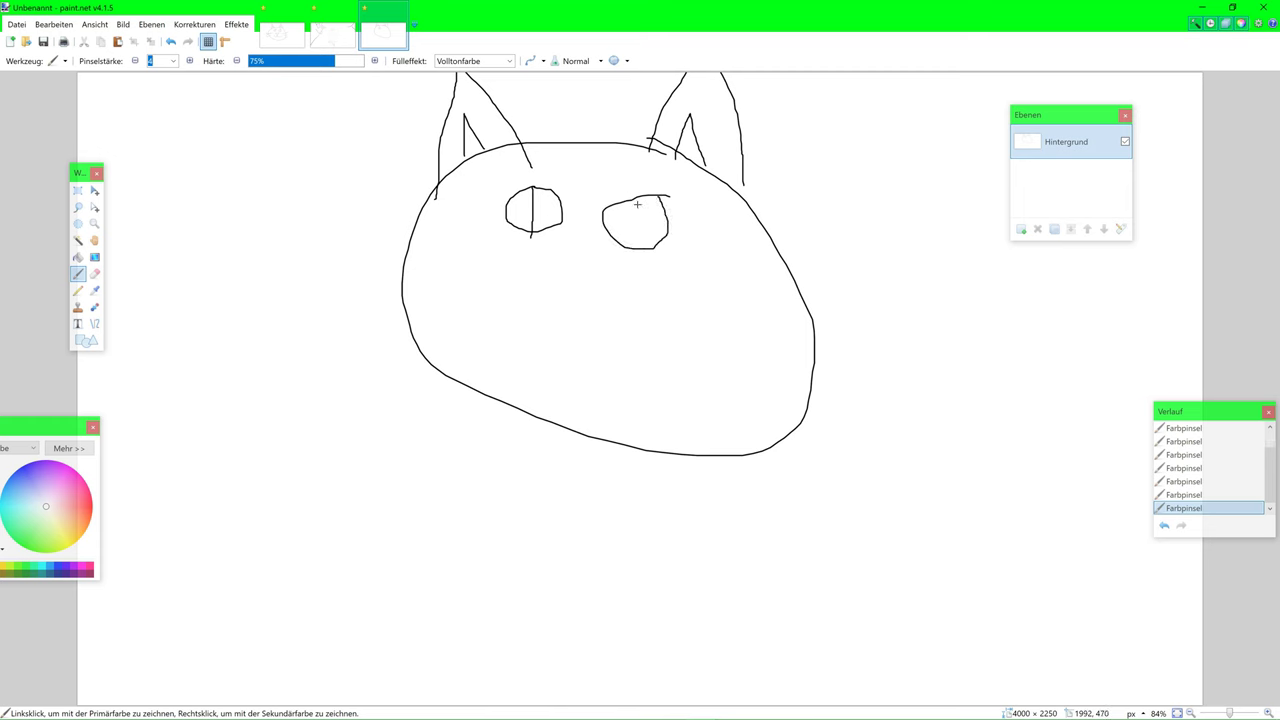
{"action": "mouse_move", "coordinate": [591, 326]}
{"action": "left_mouse_down"}
{"action": "mouse_move", "coordinate": [638, 286]}
{"action": "mouse_move", "coordinate": [587, 327]}
{"action": "mouse_move", "coordinate": [527, 320]}
{"action": "mouse_move", "coordinate": [680, 328]}
{"action": "left_mouse_up"}
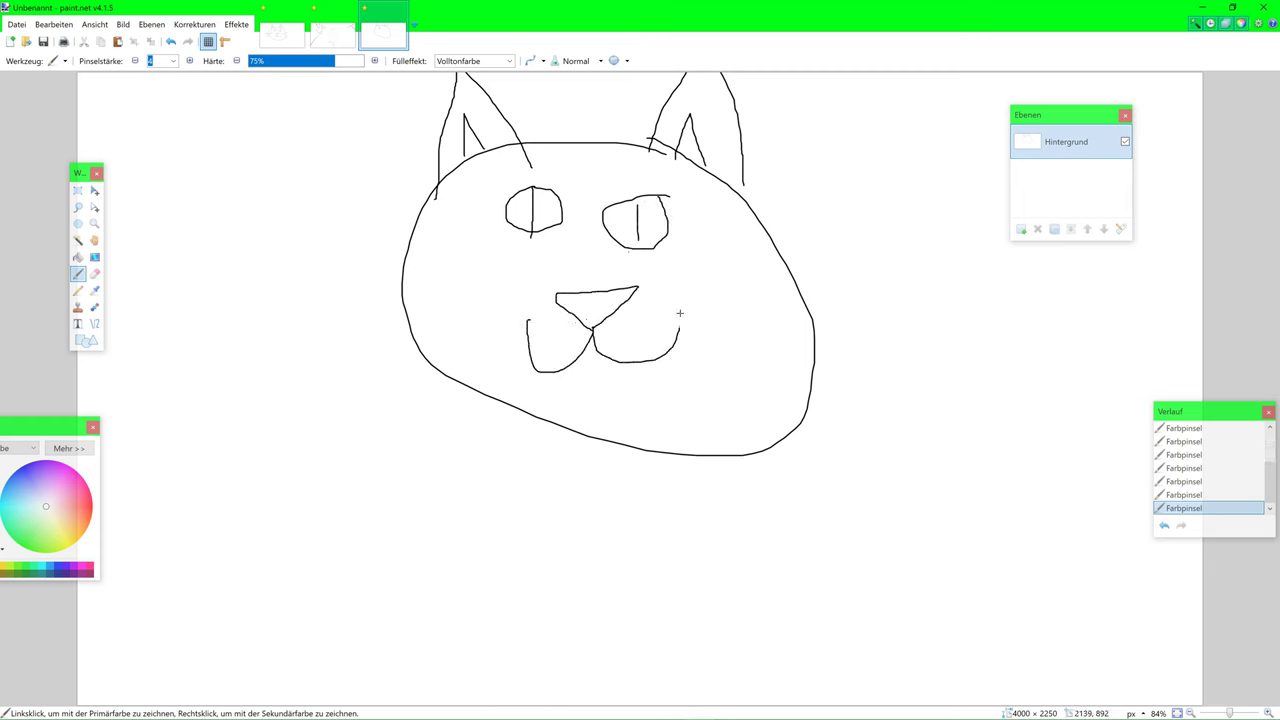
Step: Draw three curved whiskers on each side of the slanted cat face
{"action": "left_click_drag", "start_coordinate": [697, 281], "coordinate": [832, 264]}
{"action": "mouse_move", "coordinate": [755, 315]}
{"action": "left_mouse_down"}
{"action": "mouse_move", "coordinate": [852, 310]}
{"action": "mouse_move", "coordinate": [899, 377]}
{"action": "left_mouse_up"}
{"action": "left_click_drag", "start_coordinate": [453, 253], "coordinate": [301, 236]}
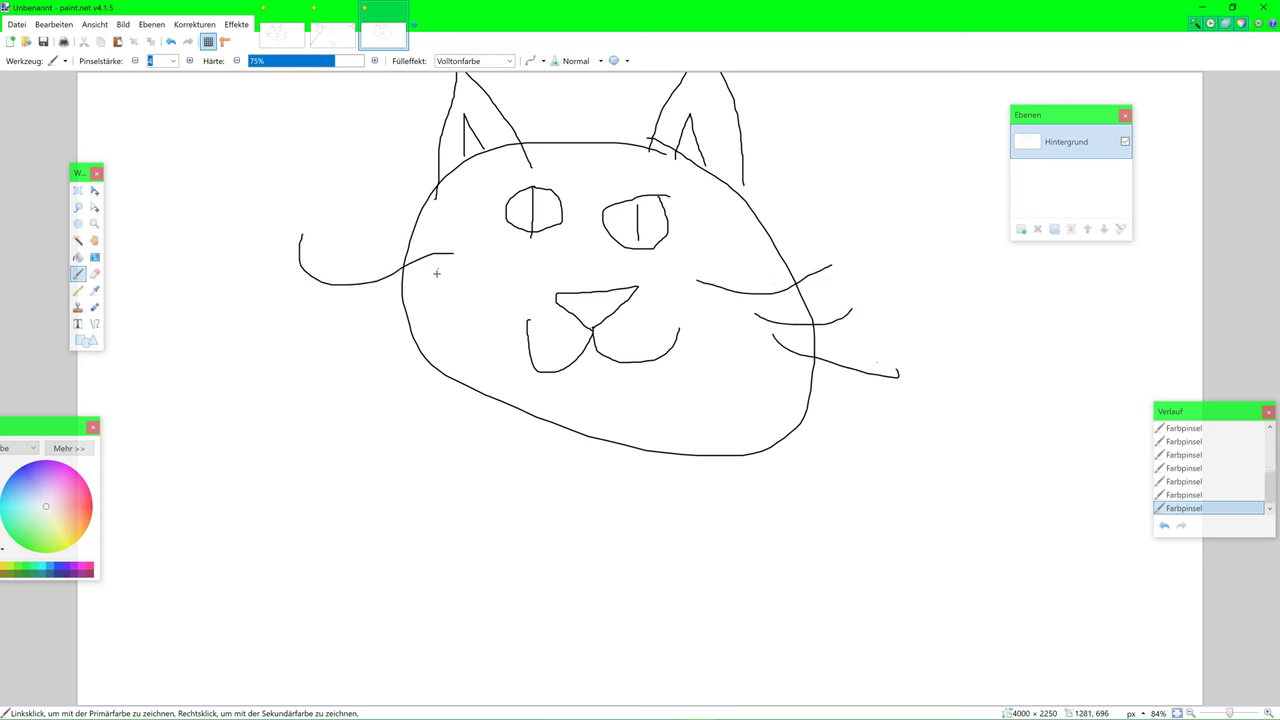
{"action": "left_click_drag", "start_coordinate": [437, 280], "coordinate": [351, 258]}
{"action": "left_click_drag", "start_coordinate": [471, 305], "coordinate": [336, 272]}
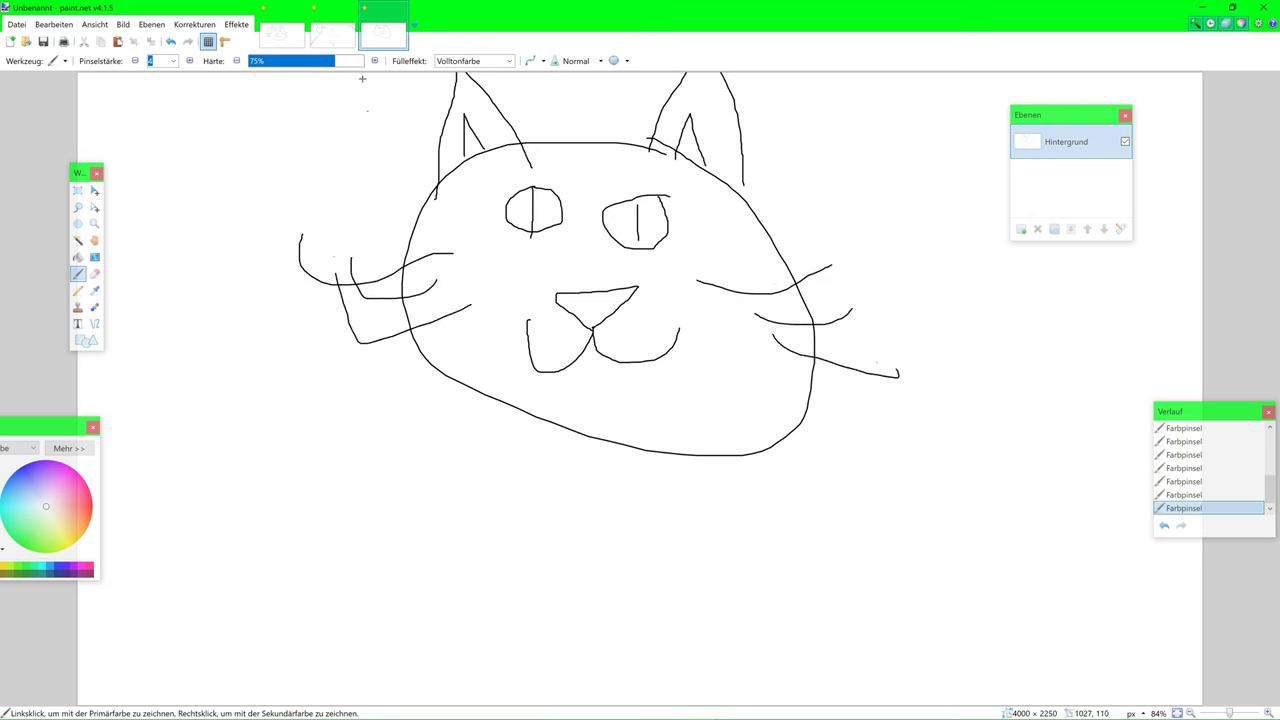
Step: Apply the Spirale distortion effect to the cat drawing with its default settings
{"action": "left_click", "coordinate": [236, 24]}
{"action": "mouse_move", "coordinate": [272, 148]}
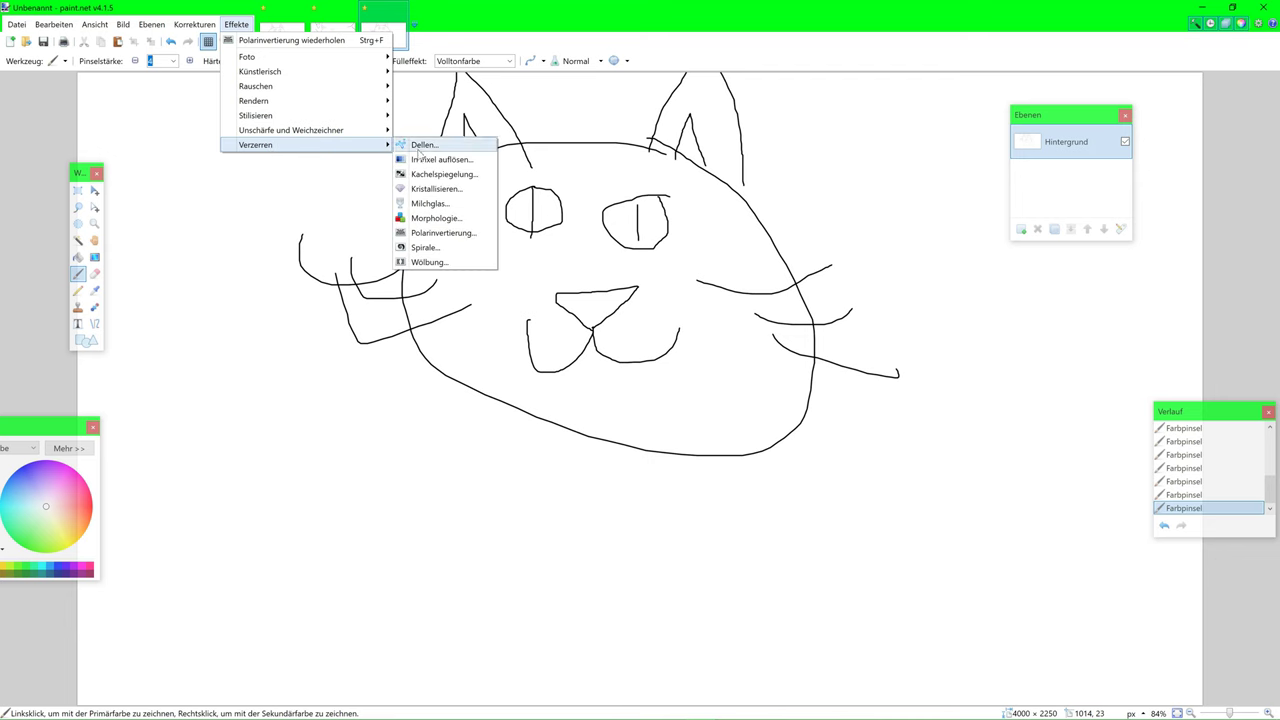
{"action": "left_click", "coordinate": [434, 249]}
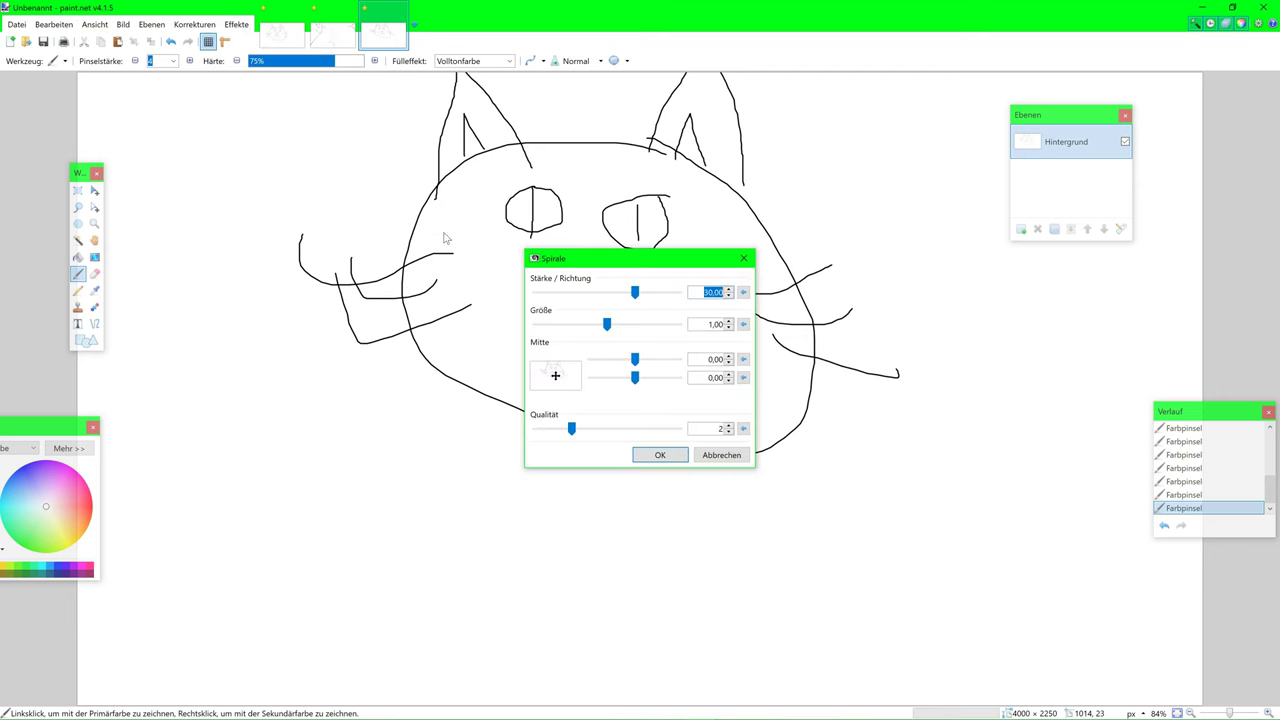
{"action": "left_click", "coordinate": [660, 455]}
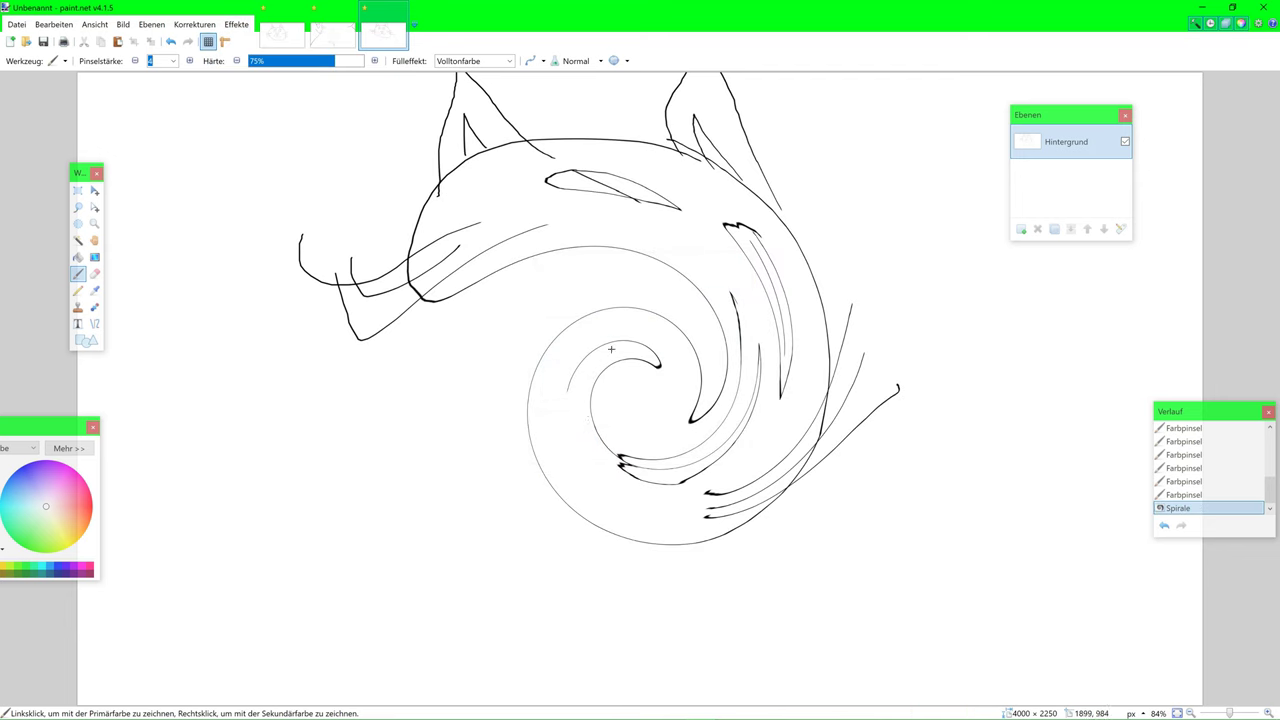
Step: Open a fresh blank canvas, 4000 pixels wide by 2250 pixels high
{"action": "key", "text": "ctrl+n"}
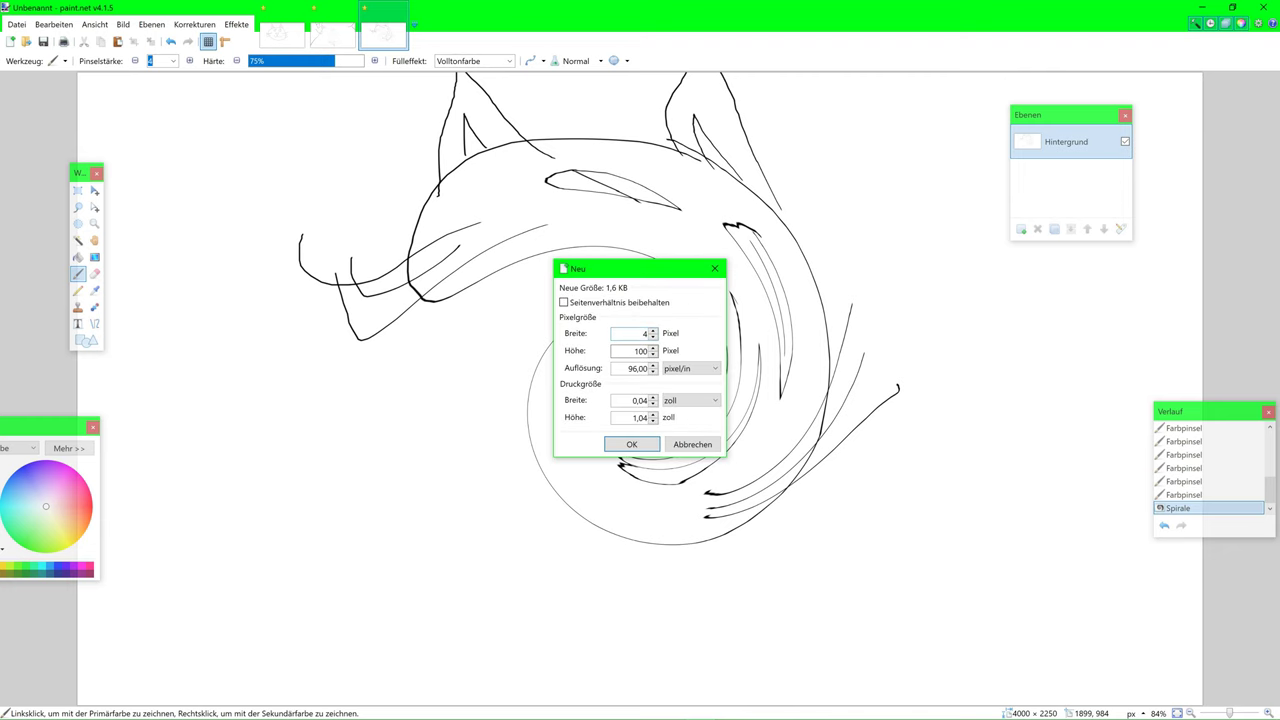
{"action": "key", "text": "Tab"}
{"action": "type", "text": "2250"}
{"action": "key", "text": "Return"}
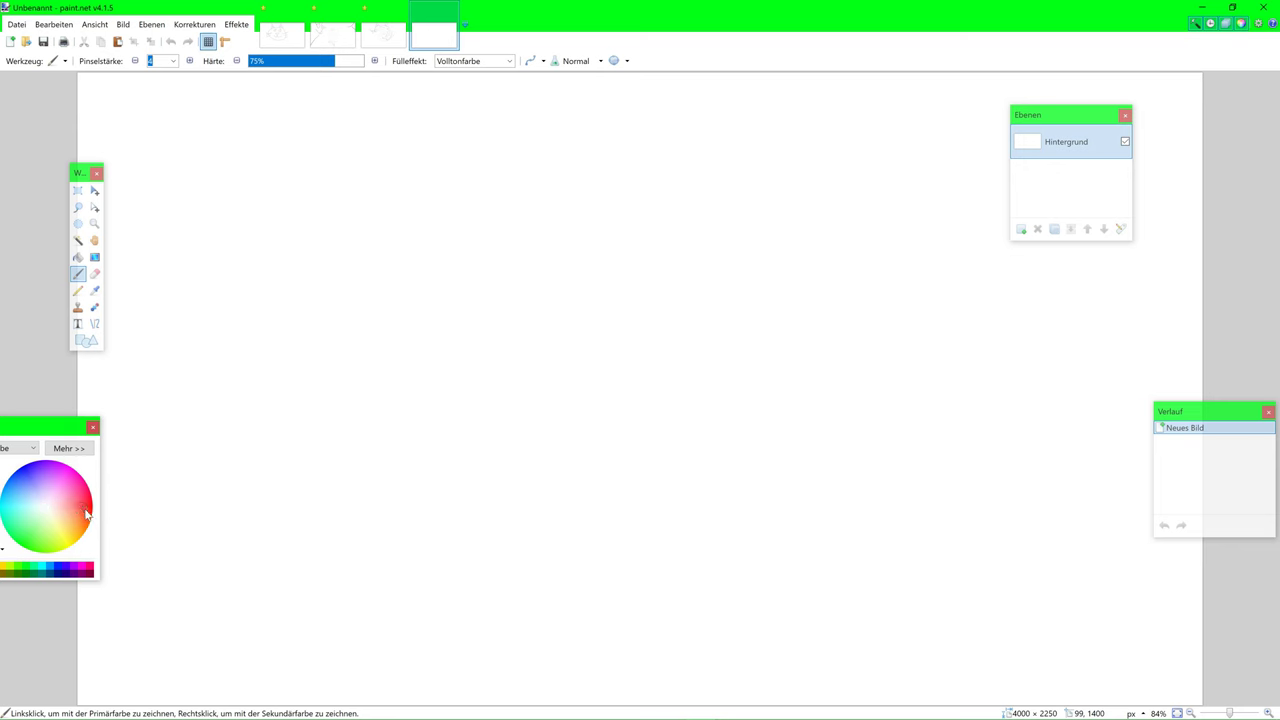
Step: Draw a red, roughly round cat head with two tall pointed ears and smaller inner ears
{"action": "mouse_move", "coordinate": [757, 265]}
{"action": "left_mouse_down"}
{"action": "mouse_move", "coordinate": [612, 239]}
{"action": "mouse_move", "coordinate": [481, 404]}
{"action": "mouse_move", "coordinate": [708, 497]}
{"action": "mouse_move", "coordinate": [798, 328]}
{"action": "mouse_move", "coordinate": [745, 261]}
{"action": "left_mouse_up"}
{"action": "mouse_move", "coordinate": [489, 299]}
{"action": "left_mouse_down"}
{"action": "mouse_move", "coordinate": [497, 118]}
{"action": "mouse_move", "coordinate": [564, 245]}
{"action": "mouse_move", "coordinate": [518, 269]}
{"action": "mouse_move", "coordinate": [521, 193]}
{"action": "mouse_move", "coordinate": [549, 245]}
{"action": "left_mouse_up"}
{"action": "mouse_move", "coordinate": [655, 240]}
{"action": "left_mouse_down"}
{"action": "mouse_move", "coordinate": [715, 175]}
{"action": "mouse_move", "coordinate": [753, 85]}
{"action": "mouse_move", "coordinate": [790, 185]}
{"action": "mouse_move", "coordinate": [788, 290]}
{"action": "left_mouse_up"}
{"action": "mouse_move", "coordinate": [716, 258]}
{"action": "left_mouse_down"}
{"action": "mouse_move", "coordinate": [756, 166]}
{"action": "mouse_move", "coordinate": [745, 258]}
{"action": "left_mouse_up"}
Step: Draw two red eyes with slit pupils, undoing and redrawing the right eye's pupil
{"action": "mouse_move", "coordinate": [592, 276]}
{"action": "left_mouse_down"}
{"action": "mouse_move", "coordinate": [609, 338]}
{"action": "mouse_move", "coordinate": [604, 286]}
{"action": "mouse_move", "coordinate": [583, 278]}
{"action": "mouse_move", "coordinate": [578, 334]}
{"action": "left_mouse_up"}
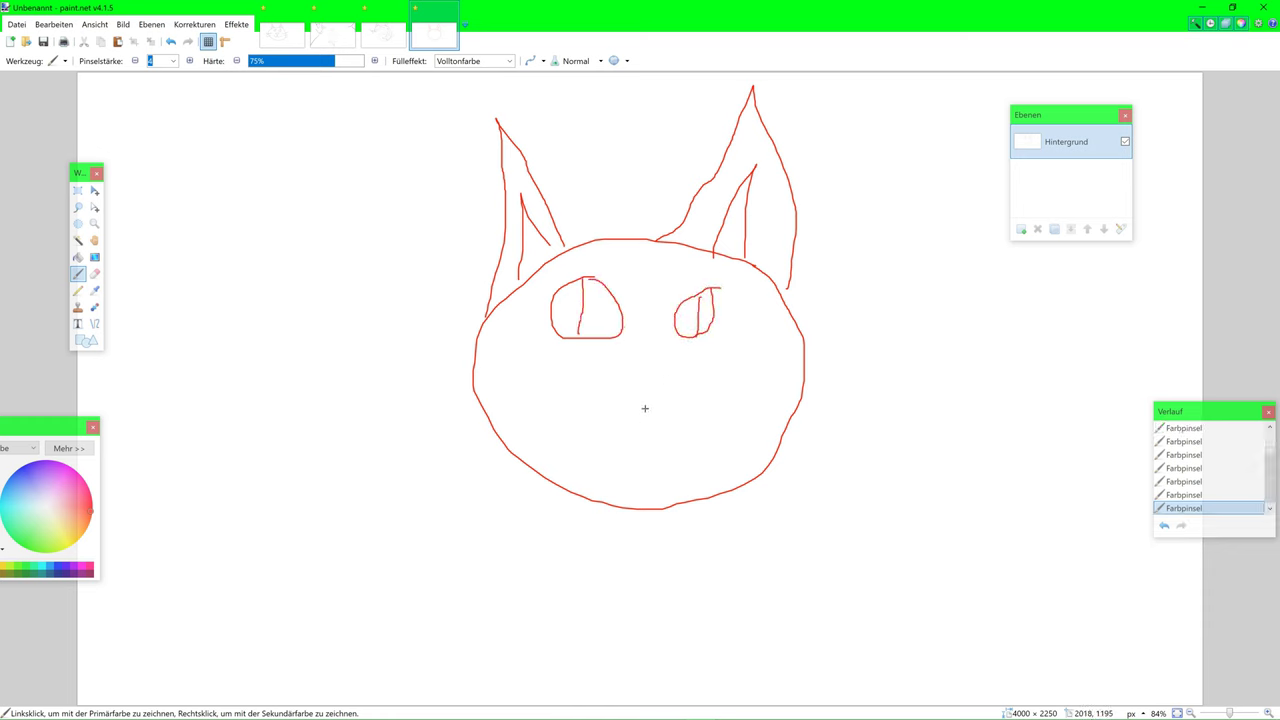
{"action": "key", "text": "ctrl+z"}
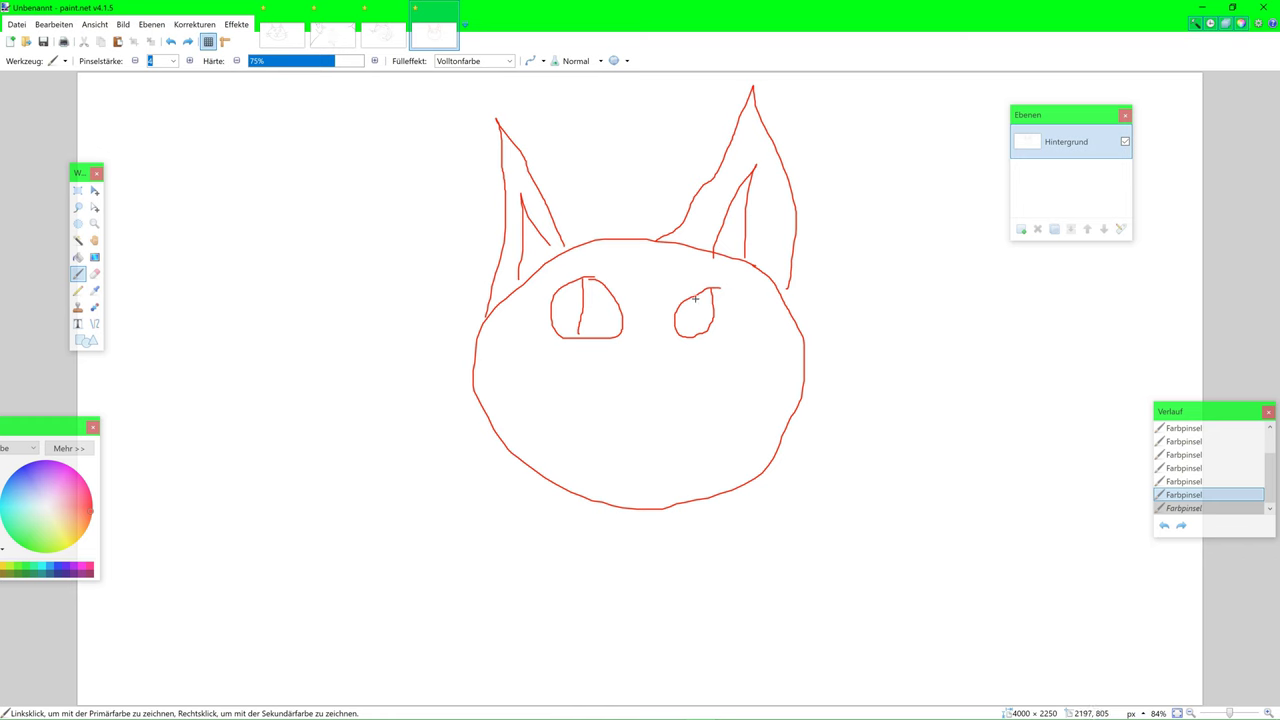
{"action": "left_click_drag", "start_coordinate": [693, 322], "coordinate": [693, 322]}
Step: Draw the red cat's triangular nose with a curved mouth and three whiskers on each side
{"action": "mouse_move", "coordinate": [641, 424]}
{"action": "left_mouse_down"}
{"action": "mouse_move", "coordinate": [683, 366]}
{"action": "mouse_move", "coordinate": [607, 410]}
{"action": "mouse_move", "coordinate": [589, 461]}
{"action": "mouse_move", "coordinate": [697, 393]}
{"action": "mouse_move", "coordinate": [858, 340]}
{"action": "left_mouse_up"}
{"action": "mouse_move", "coordinate": [781, 398]}
{"action": "left_mouse_down"}
{"action": "mouse_move", "coordinate": [890, 398]}
{"action": "mouse_move", "coordinate": [896, 431]}
{"action": "left_mouse_up"}
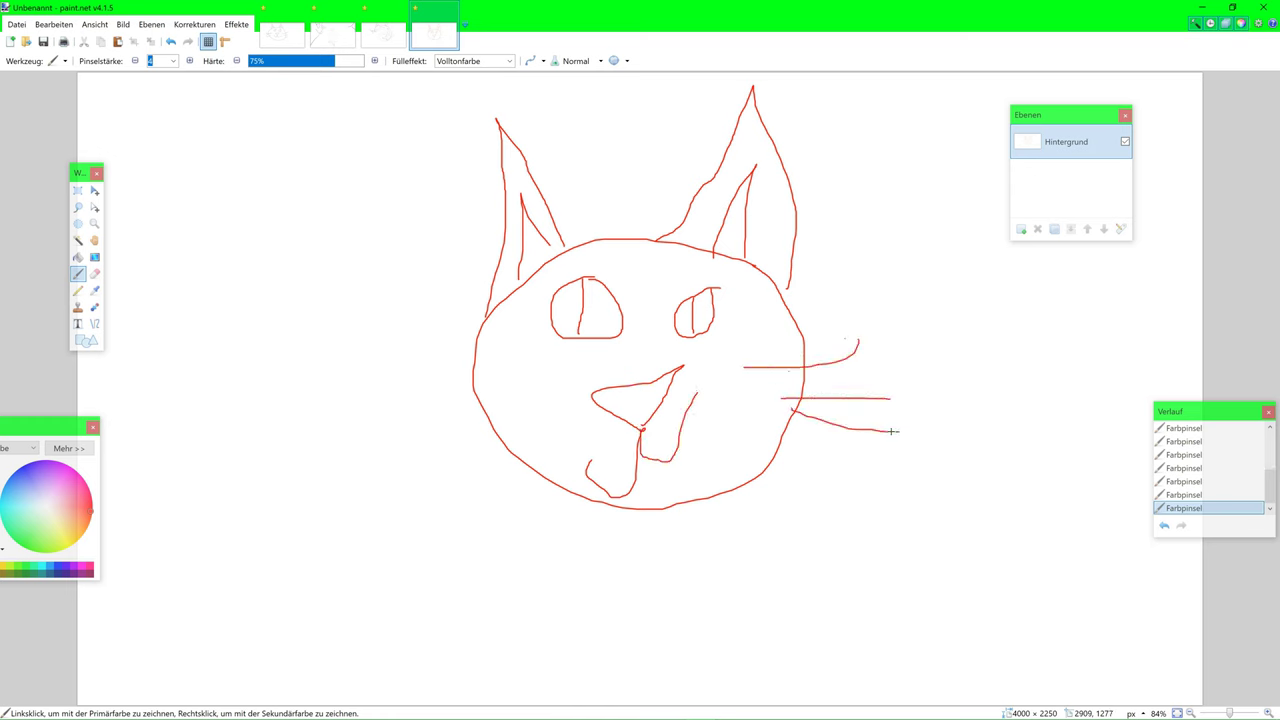
{"action": "left_click_drag", "start_coordinate": [485, 357], "coordinate": [402, 365]}
{"action": "mouse_move", "coordinate": [491, 404]}
{"action": "left_mouse_down"}
{"action": "mouse_move", "coordinate": [375, 436]}
{"action": "mouse_move", "coordinate": [418, 442]}
{"action": "left_mouse_up"}
Step: Create one more new image with a width of 4000 and a height of 2250 pixels
{"action": "key", "text": "ctrl+n"}
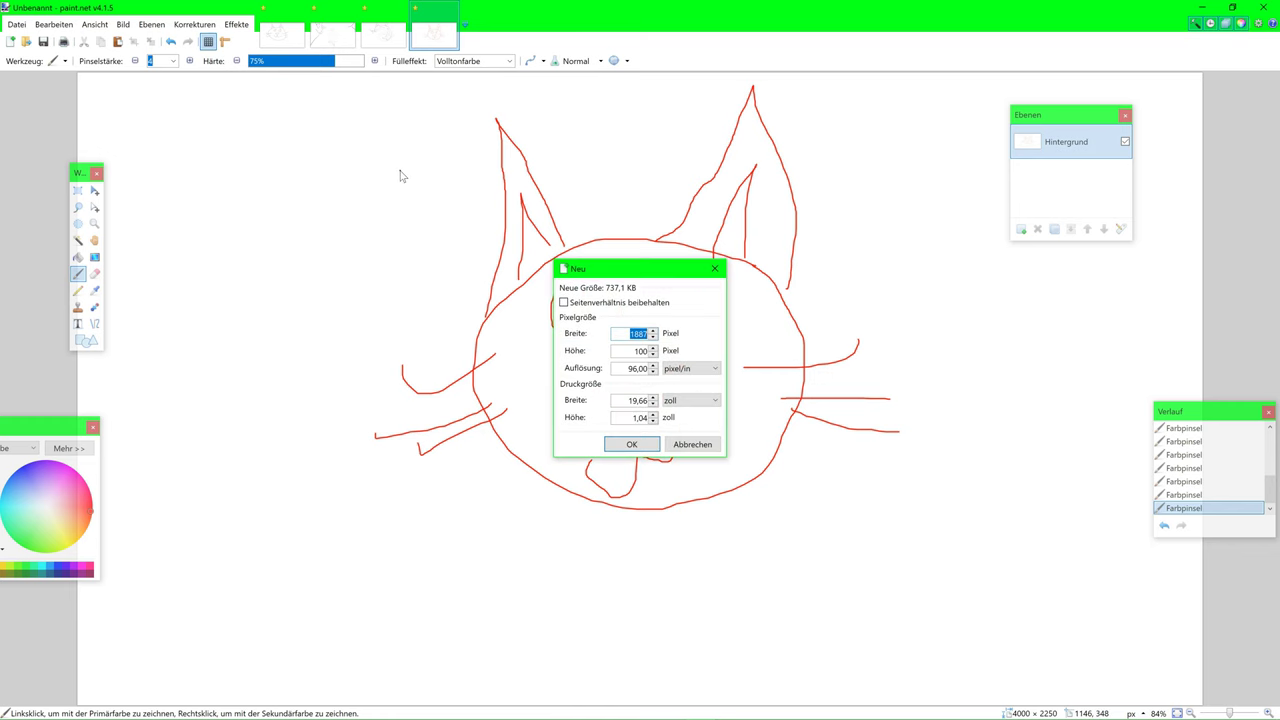
{"action": "type", "text": "4000"}
{"action": "double_click", "coordinate": [610, 351]}
{"action": "type", "text": "2250"}
{"action": "left_click", "coordinate": [629, 444]}
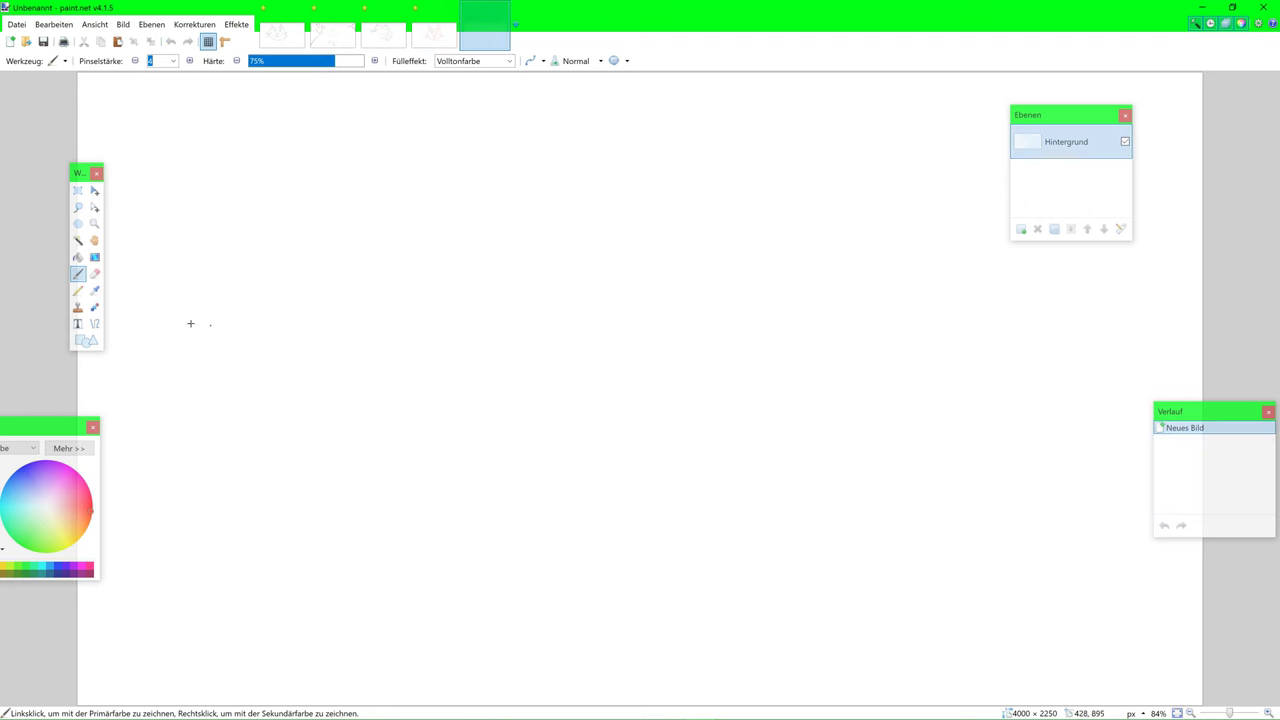
Step: Draw a red circle outline of about 1171 × 1171 pixels with the Ellipse shape as the cat's head
{"action": "left_click", "coordinate": [97, 343]}
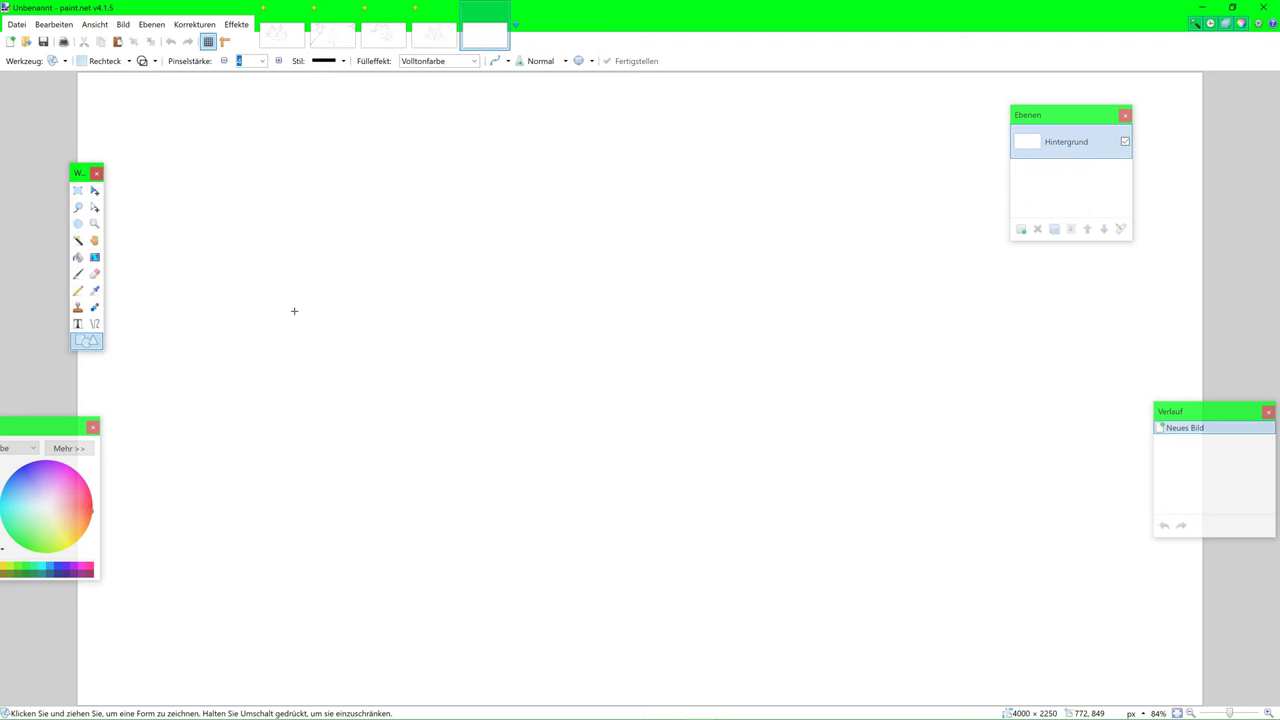
{"action": "left_click", "coordinate": [142, 60]}
{"action": "left_click", "coordinate": [105, 61]}
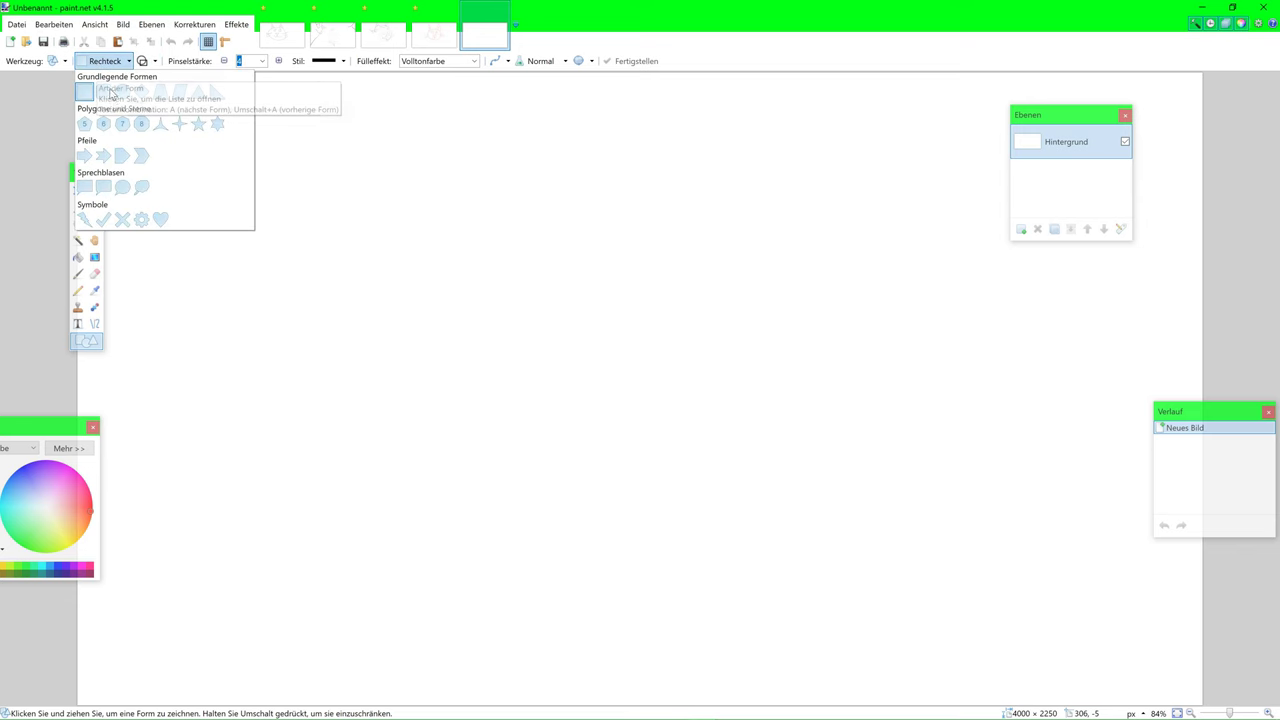
{"action": "left_click", "coordinate": [122, 91]}
{"action": "left_click_drag", "start_coordinate": [396, 216], "coordinate": [734, 552]}
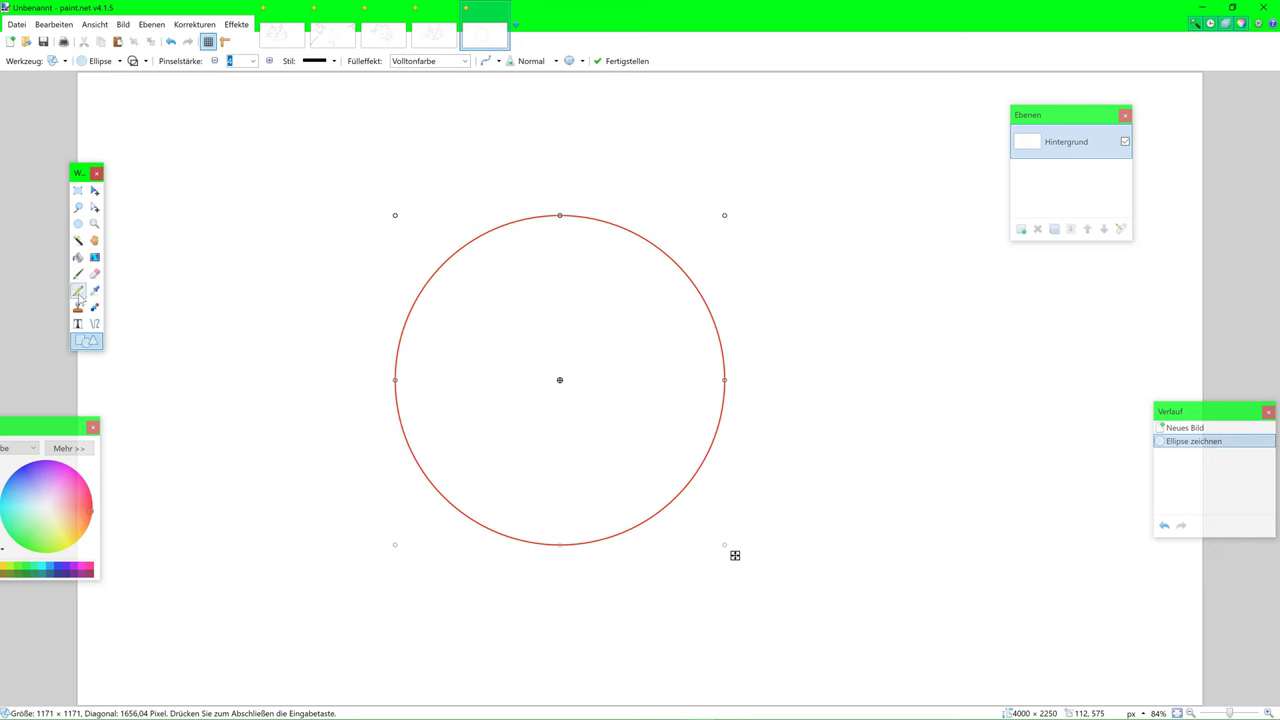
Step: Draw two pointed ears with smaller inner ears on top of the circle using the paintbrush
{"action": "left_click", "coordinate": [78, 273]}
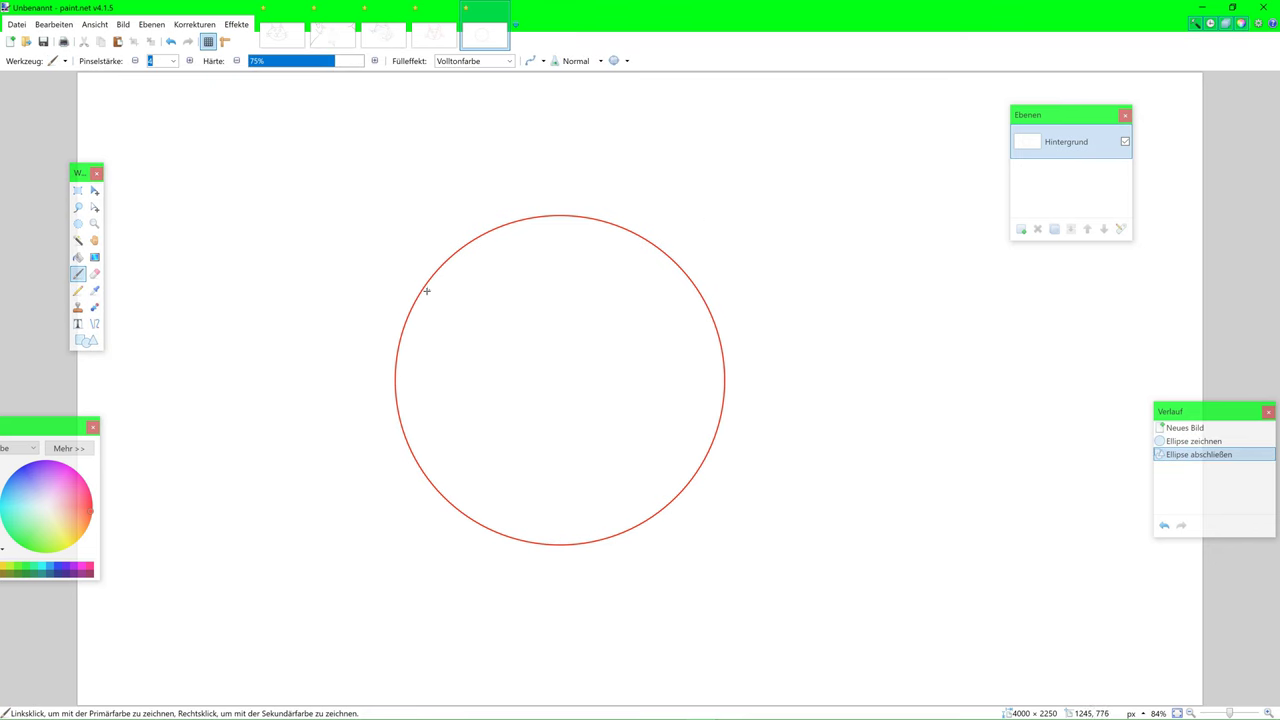
{"action": "mouse_move", "coordinate": [410, 307]}
{"action": "left_mouse_down"}
{"action": "mouse_move", "coordinate": [397, 100]}
{"action": "mouse_move", "coordinate": [467, 236]}
{"action": "mouse_move", "coordinate": [433, 272]}
{"action": "mouse_move", "coordinate": [412, 194]}
{"action": "left_mouse_up"}
{"action": "left_click_drag", "start_coordinate": [451, 248], "coordinate": [452, 248]}
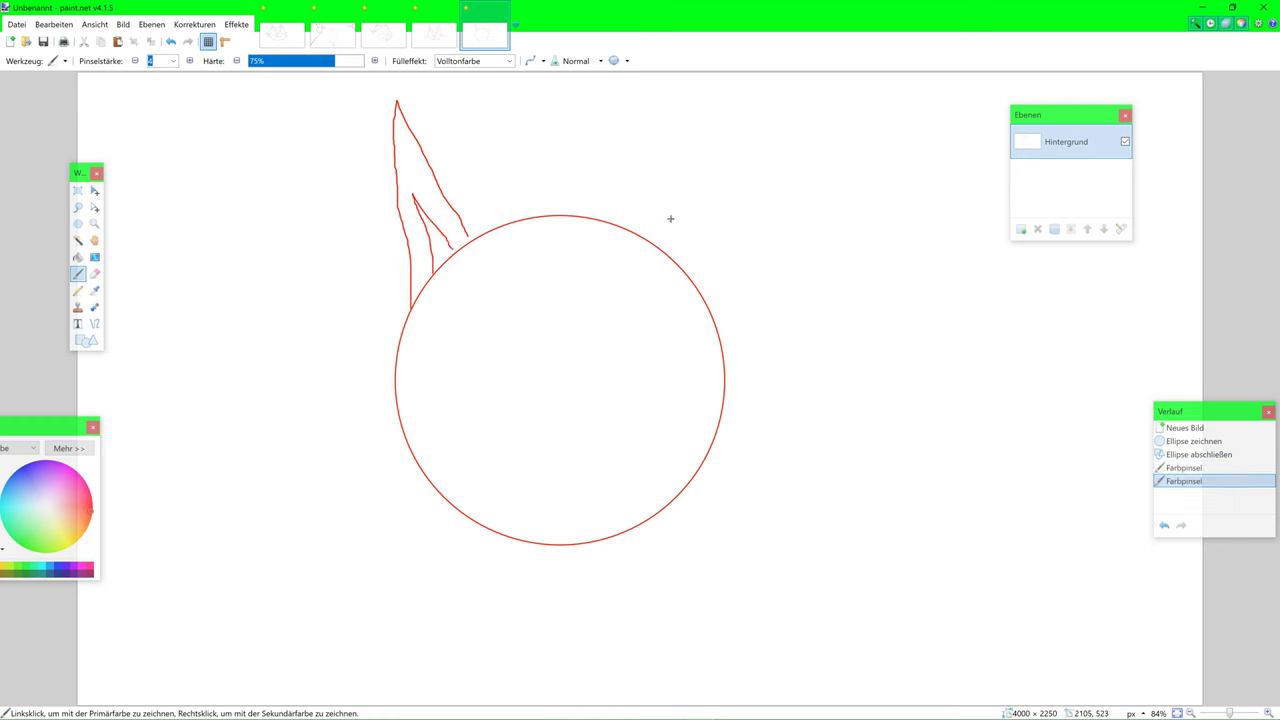
{"action": "mouse_move", "coordinate": [630, 232]}
{"action": "left_mouse_down"}
{"action": "mouse_move", "coordinate": [684, 114]}
{"action": "mouse_move", "coordinate": [681, 268]}
{"action": "mouse_move", "coordinate": [651, 233]}
{"action": "mouse_move", "coordinate": [665, 189]}
{"action": "mouse_move", "coordinate": [665, 255]}
{"action": "left_mouse_up"}
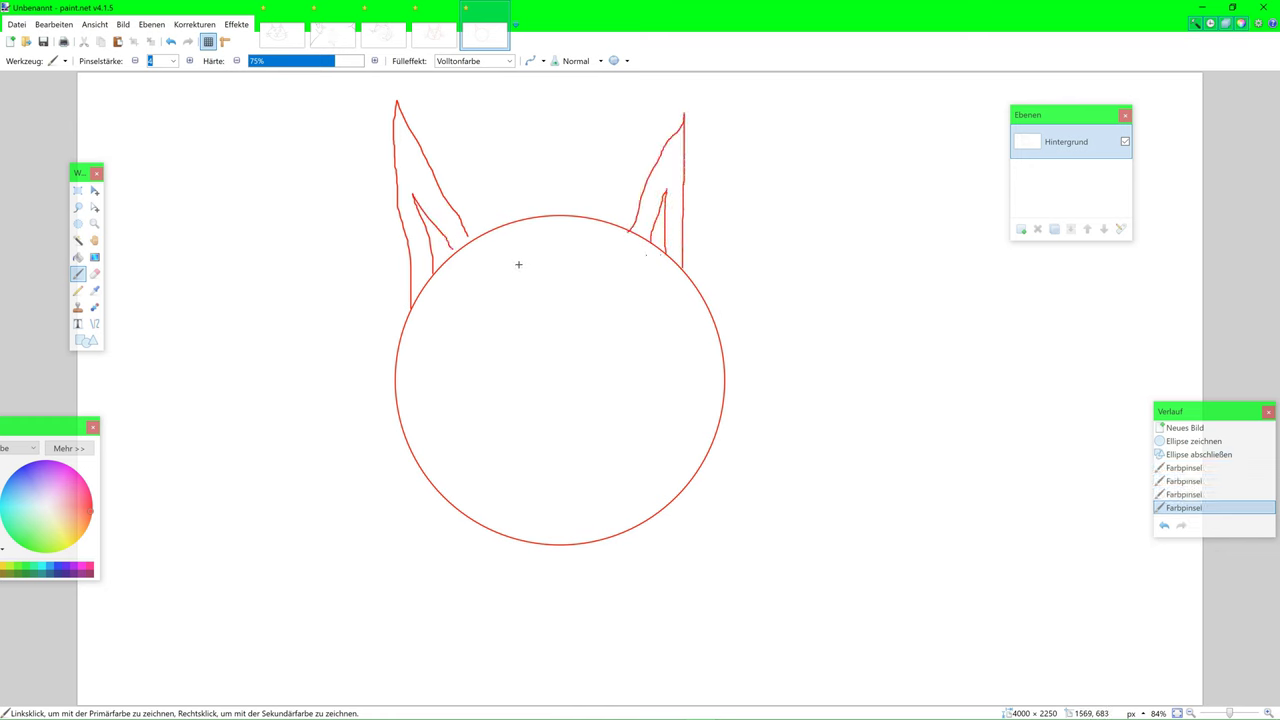
Step: Paint two rounded eyes with vertical slit pupils in the upper half of the head, redoing the right eye's pupil
{"action": "mouse_move", "coordinate": [518, 264]}
{"action": "left_mouse_down"}
{"action": "mouse_move", "coordinate": [490, 322]}
{"action": "mouse_move", "coordinate": [522, 262]}
{"action": "mouse_move", "coordinate": [506, 310]}
{"action": "left_mouse_up"}
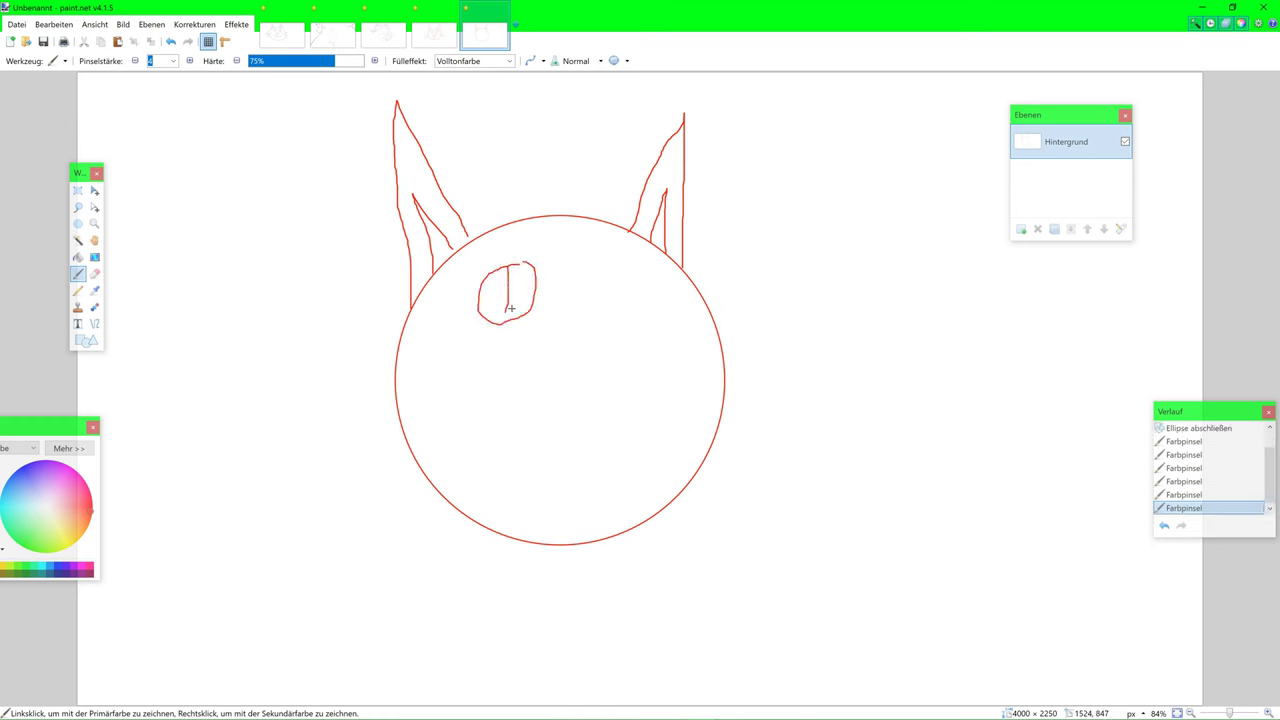
{"action": "mouse_move", "coordinate": [617, 260]}
{"action": "left_mouse_down"}
{"action": "mouse_move", "coordinate": [650, 300]}
{"action": "mouse_move", "coordinate": [606, 248]}
{"action": "left_mouse_up"}
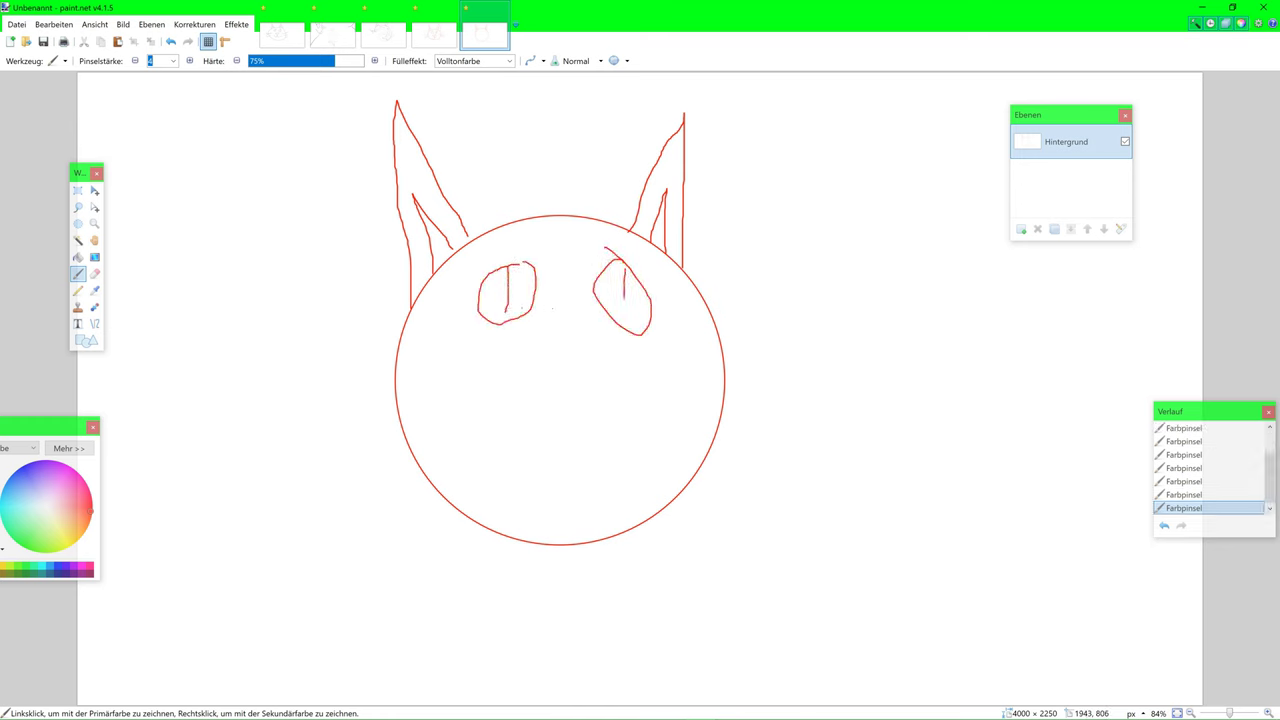
{"action": "key", "text": "ctrl+z"}
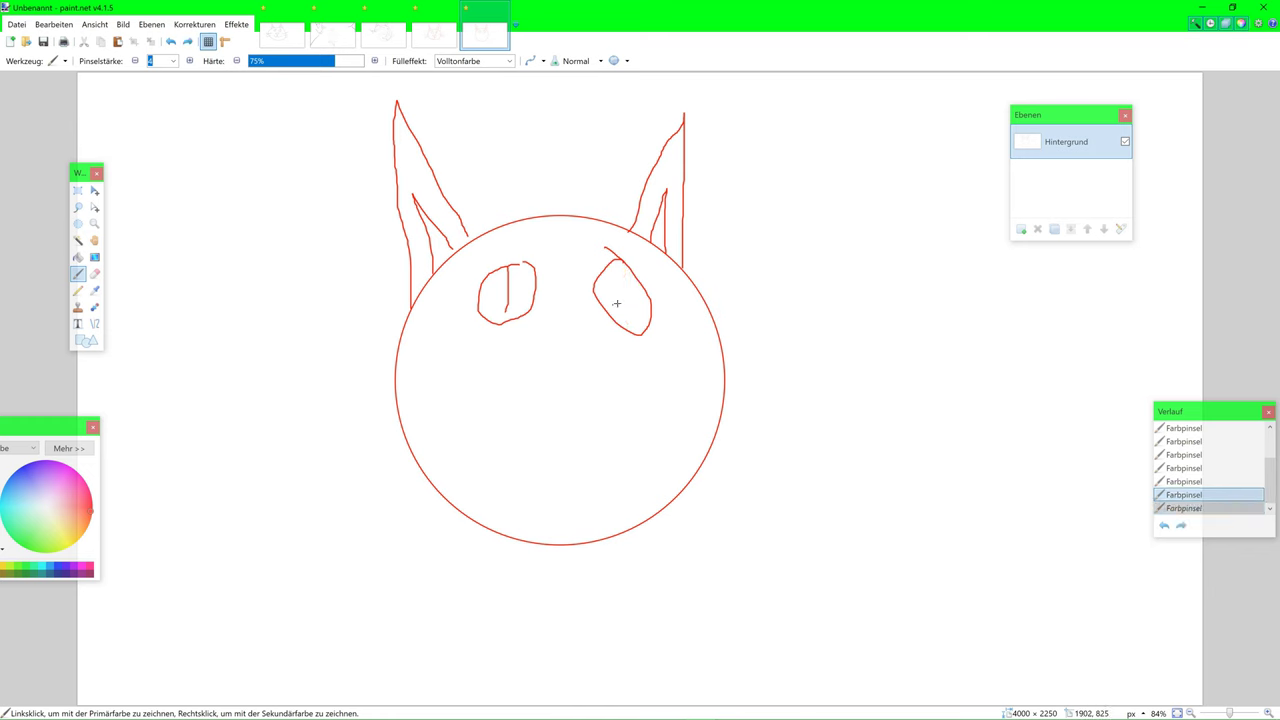
{"action": "left_click_drag", "start_coordinate": [618, 284], "coordinate": [615, 311]}
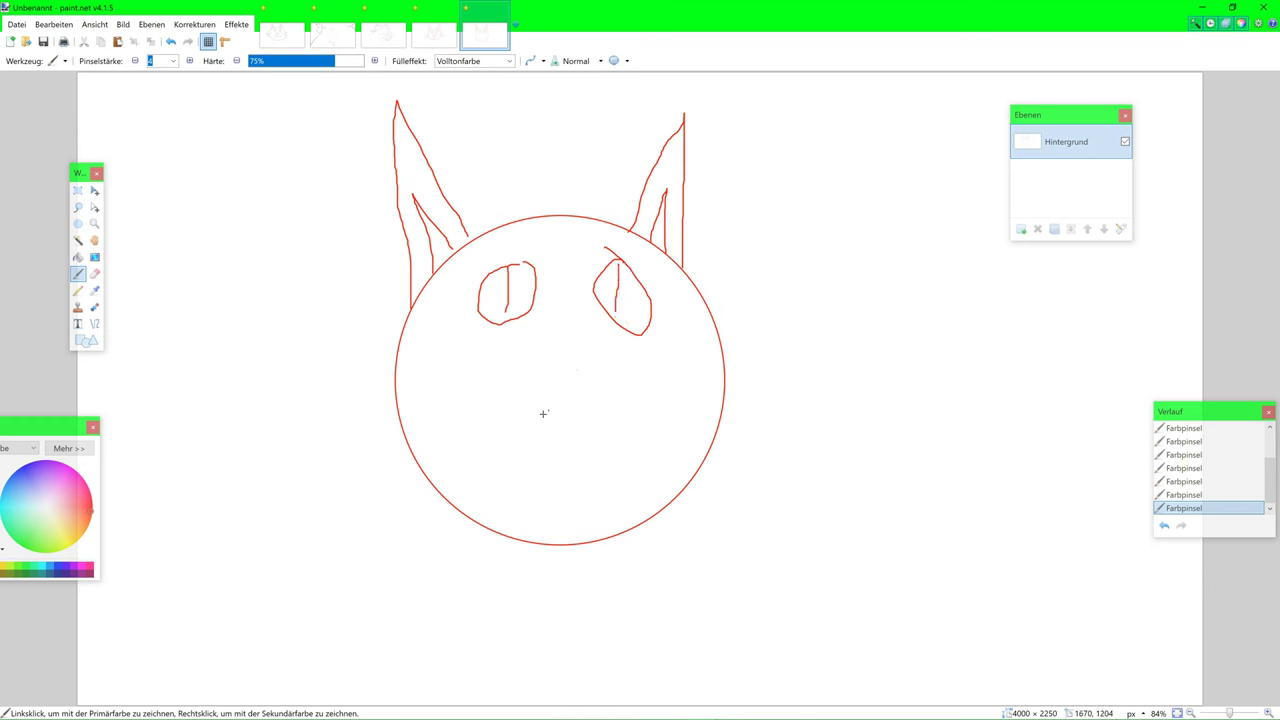
Step: Paint a slanted triangular nose in the middle of the face with two curved mouth strokes below it
{"action": "left_click_drag", "start_coordinate": [543, 413], "coordinate": [578, 362]}
{"action": "mouse_move", "coordinate": [544, 415]}
{"action": "left_mouse_down"}
{"action": "mouse_move", "coordinate": [514, 457]}
{"action": "mouse_move", "coordinate": [508, 390]}
{"action": "left_mouse_up"}
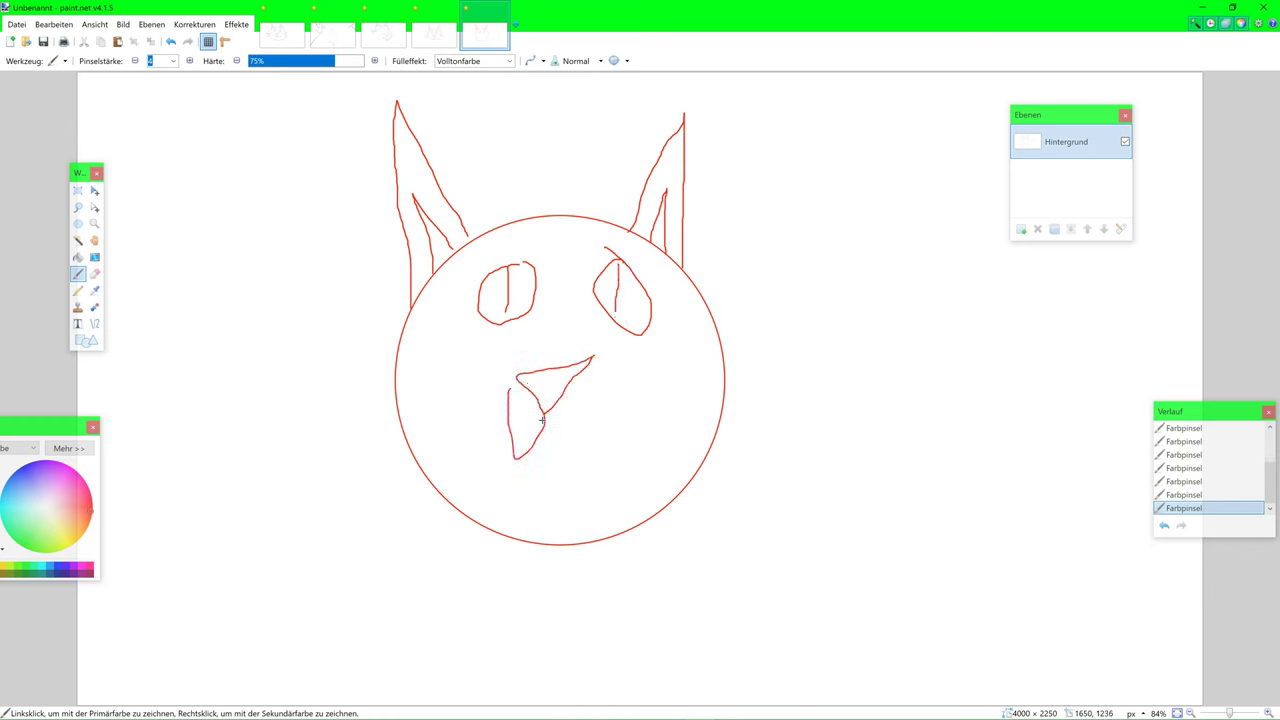
{"action": "left_click_drag", "start_coordinate": [548, 430], "coordinate": [618, 423]}
Step: Paint three whiskers on the right side of the face and three connected whisker strokes on the left side
{"action": "left_click_drag", "start_coordinate": [675, 376], "coordinate": [820, 389]}
{"action": "left_click_drag", "start_coordinate": [694, 420], "coordinate": [788, 416]}
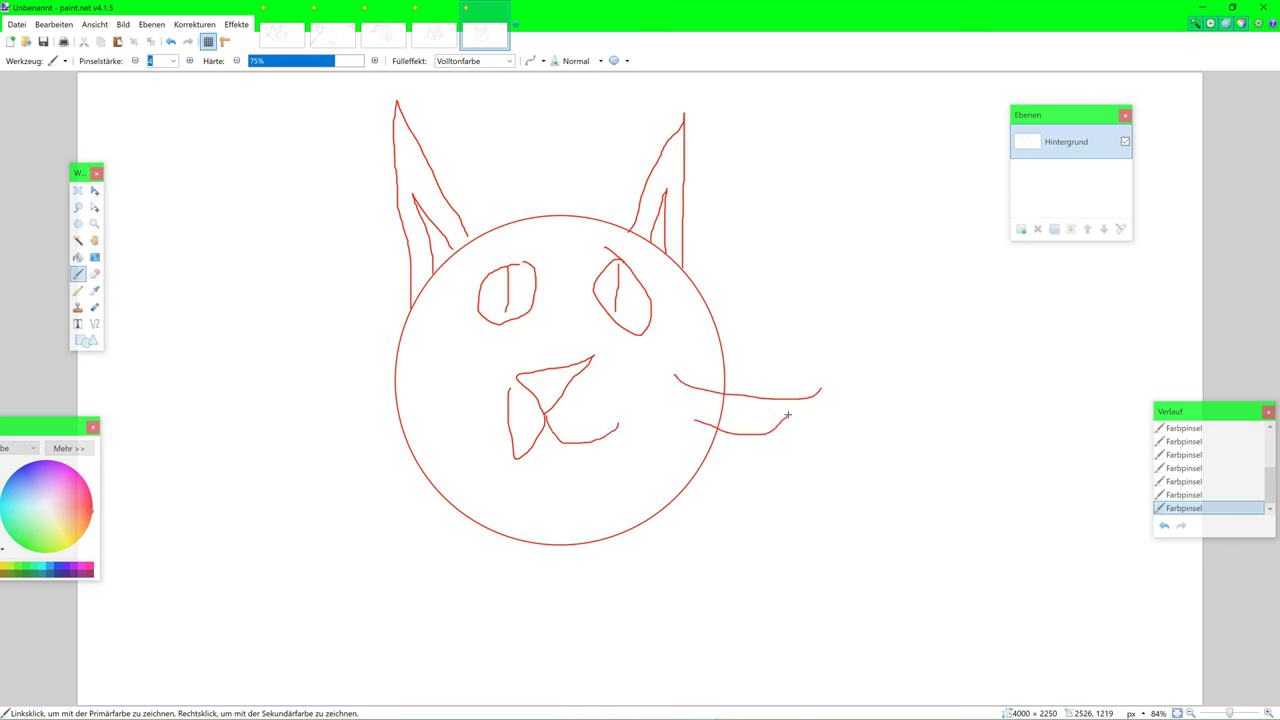
{"action": "left_click_drag", "start_coordinate": [720, 458], "coordinate": [803, 466]}
{"action": "mouse_move", "coordinate": [450, 382]}
{"action": "left_mouse_down"}
{"action": "mouse_move", "coordinate": [392, 416]}
{"action": "mouse_move", "coordinate": [330, 352]}
{"action": "left_mouse_up"}
{"action": "left_click_drag", "start_coordinate": [452, 382], "coordinate": [382, 422]}
{"action": "left_click_drag", "start_coordinate": [403, 338], "coordinate": [346, 364]}
Step: Create another new image with a width of 4000 and a height of 2250 pixels
{"action": "key", "text": "ctrl+n"}
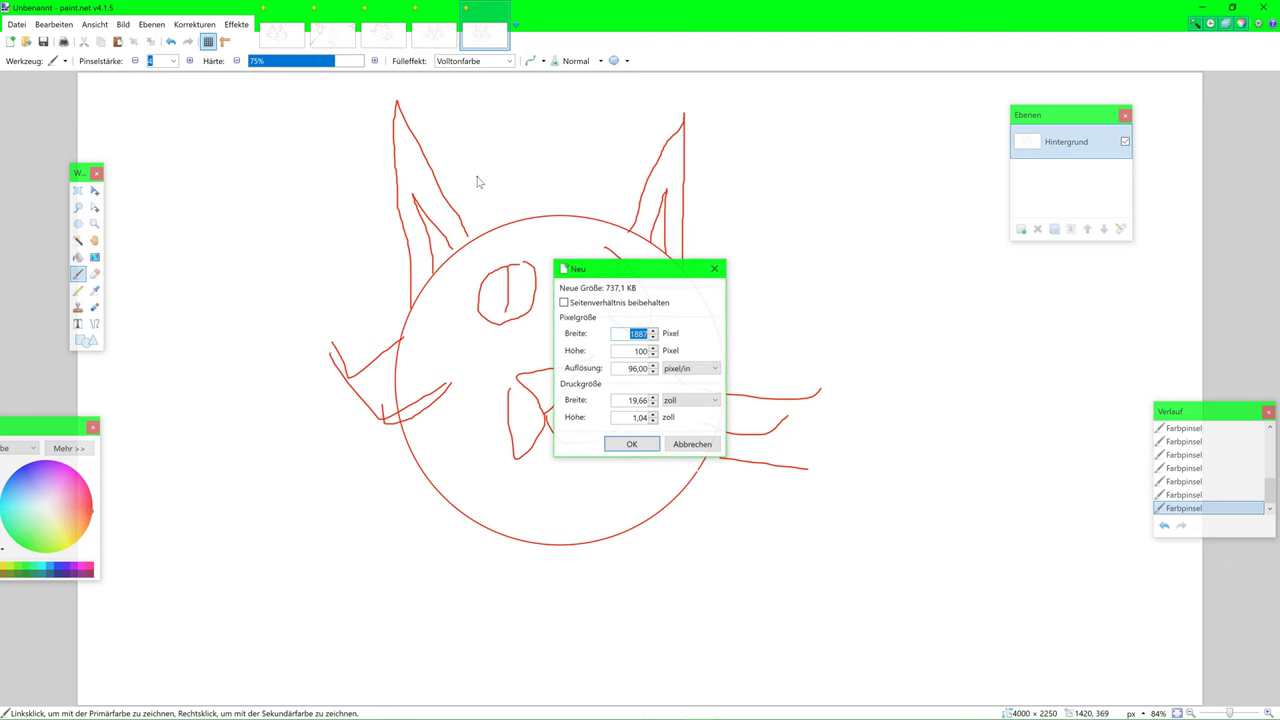
{"action": "type", "text": "4000"}
{"action": "key", "text": "Tab"}
{"action": "type", "text": "2250"}
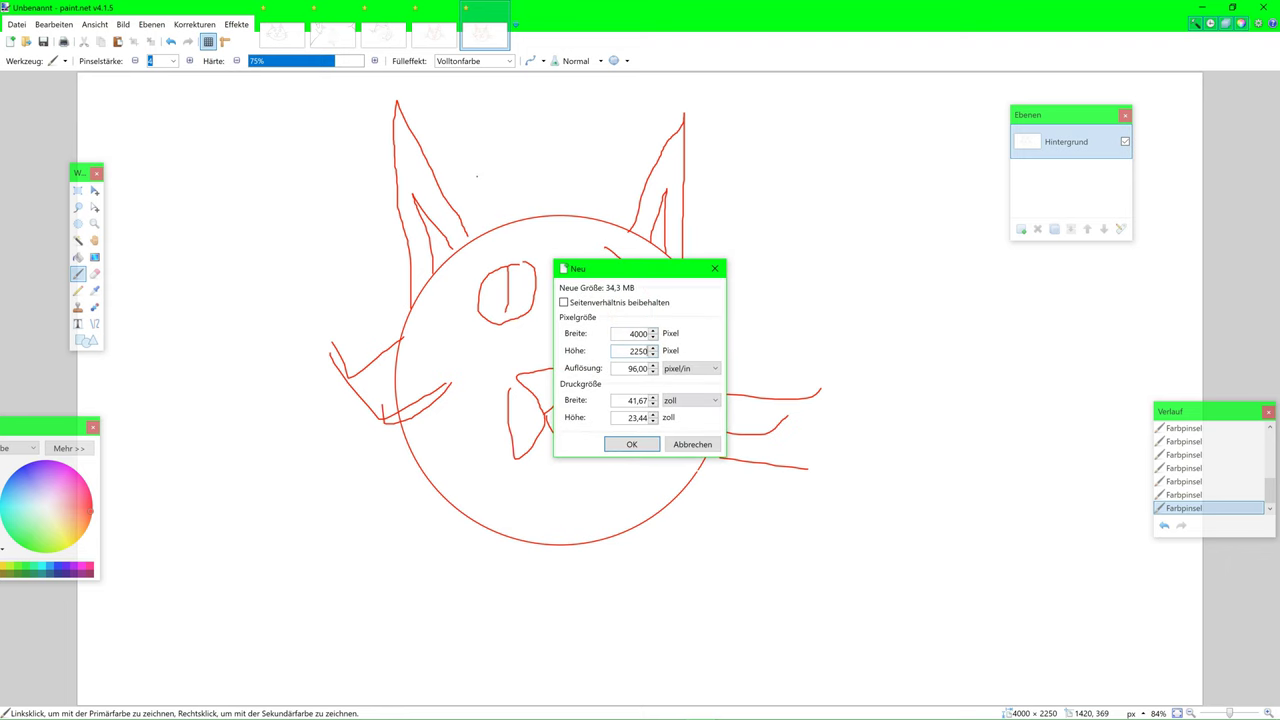
{"action": "key", "text": "Return"}
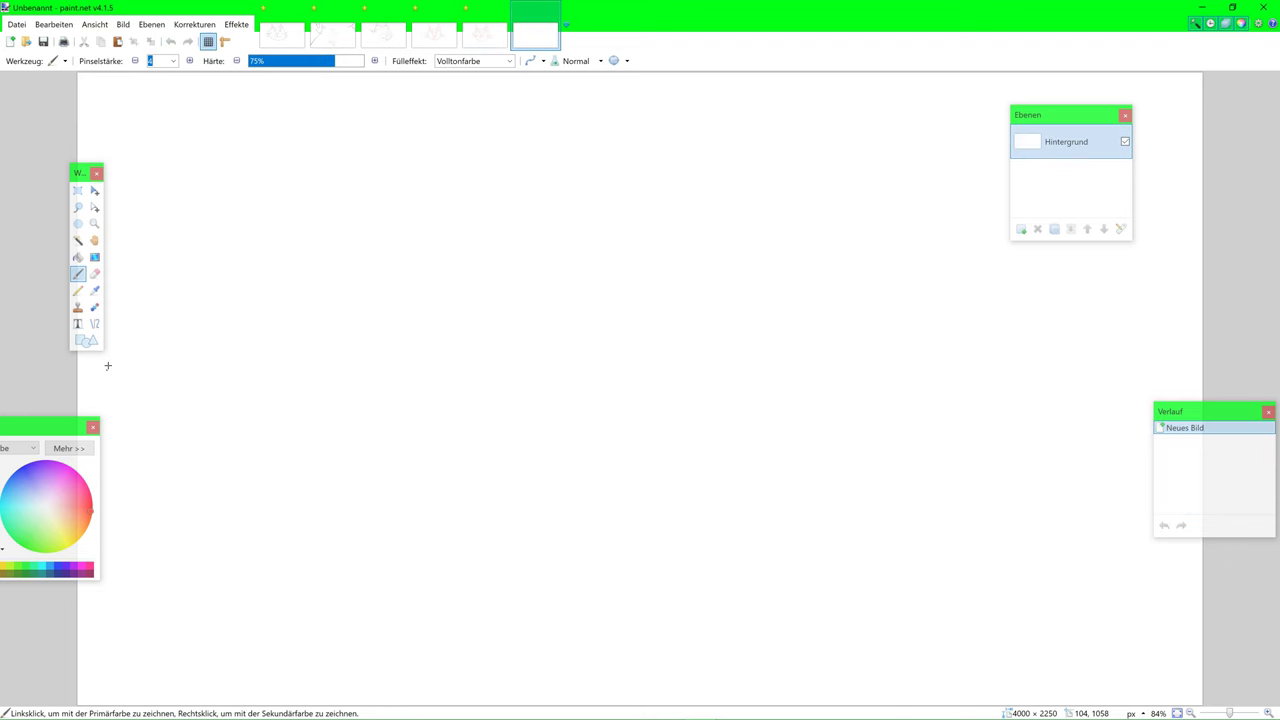
Step: Draw a circle outline of about 987 × 987 pixels with the Ellipse shape and move it near the middle of the canvas
{"action": "left_click", "coordinate": [87, 340]}
{"action": "left_click", "coordinate": [119, 61]}
{"action": "left_click", "coordinate": [121, 64]}
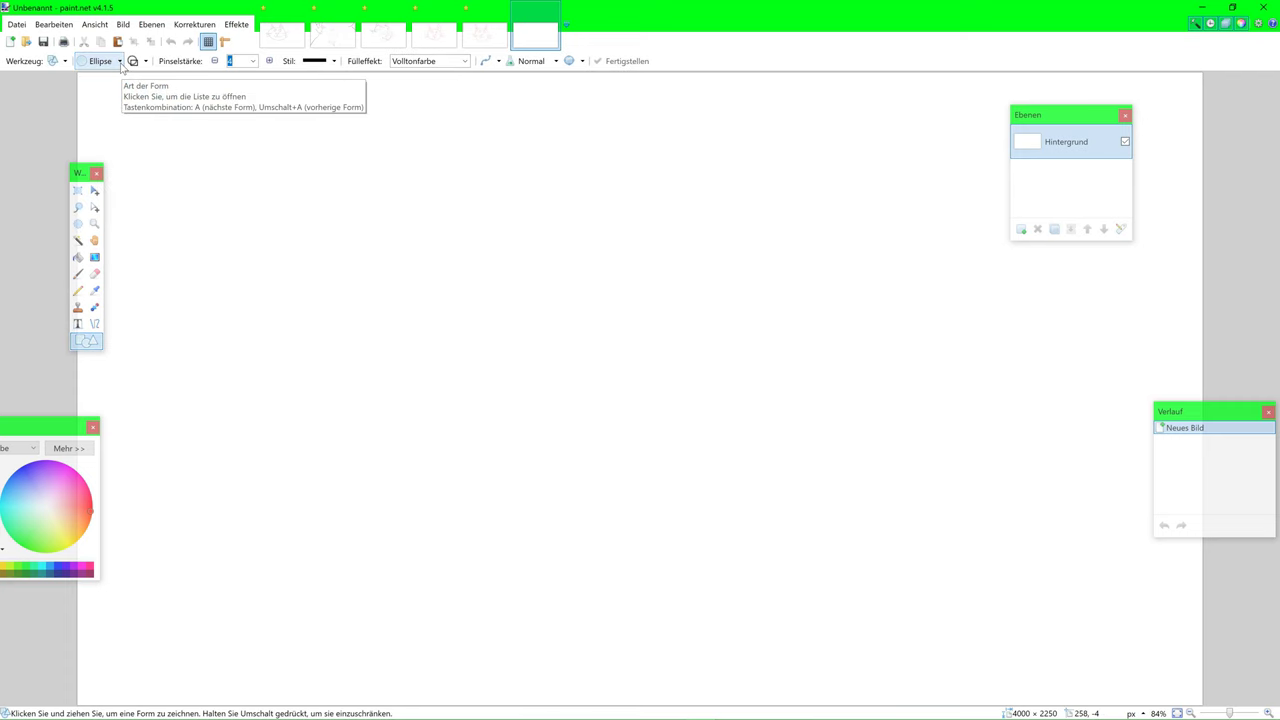
{"action": "left_click_drag", "start_coordinate": [386, 318], "coordinate": [669, 600]}
{"action": "left_click_drag", "start_coordinate": [596, 488], "coordinate": [672, 484]}
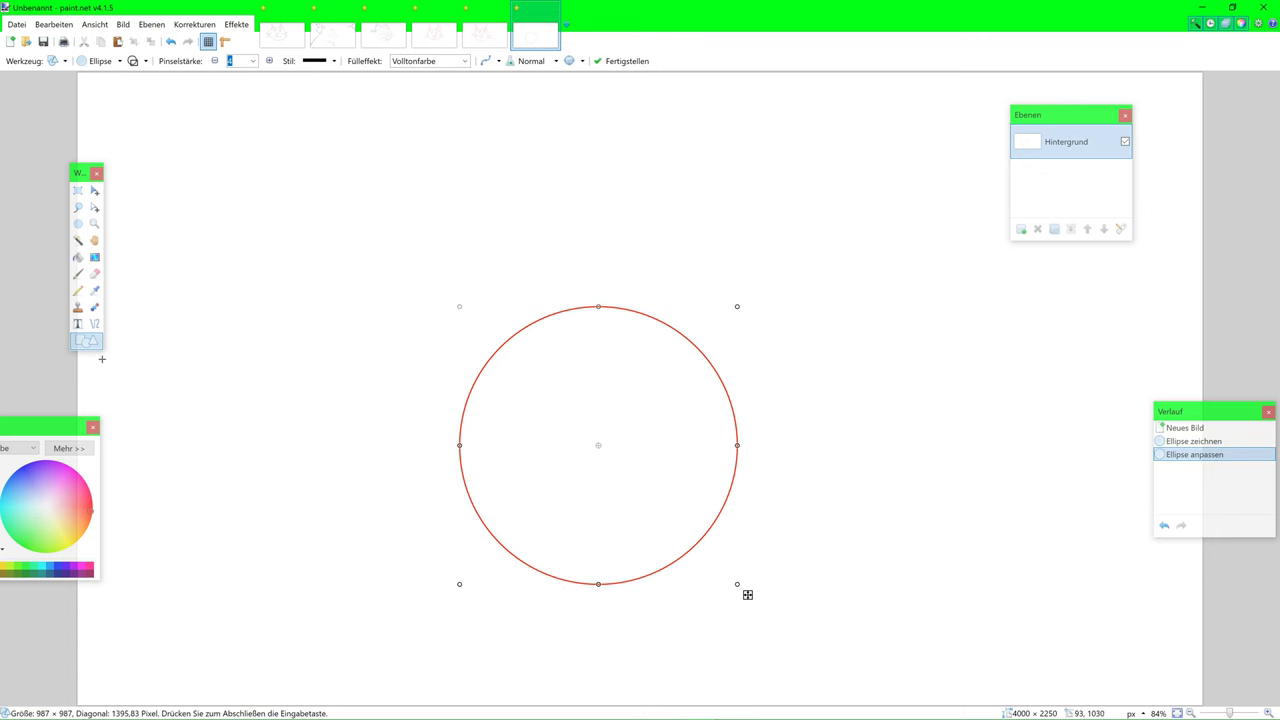
Step: Draw two pointed ears with smaller inner ears on top of the circle using straight lines from the Line/Curve tool
{"action": "left_click", "coordinate": [94, 323]}
{"action": "mouse_move", "coordinate": [480, 368]}
{"action": "left_mouse_down"}
{"action": "mouse_move", "coordinate": [473, 217]}
{"action": "mouse_move", "coordinate": [514, 263]}
{"action": "mouse_move", "coordinate": [536, 322]}
{"action": "left_mouse_up"}
{"action": "left_click_drag", "start_coordinate": [660, 320], "coordinate": [727, 222]}
{"action": "left_click_drag", "start_coordinate": [717, 369], "coordinate": [726, 222]}
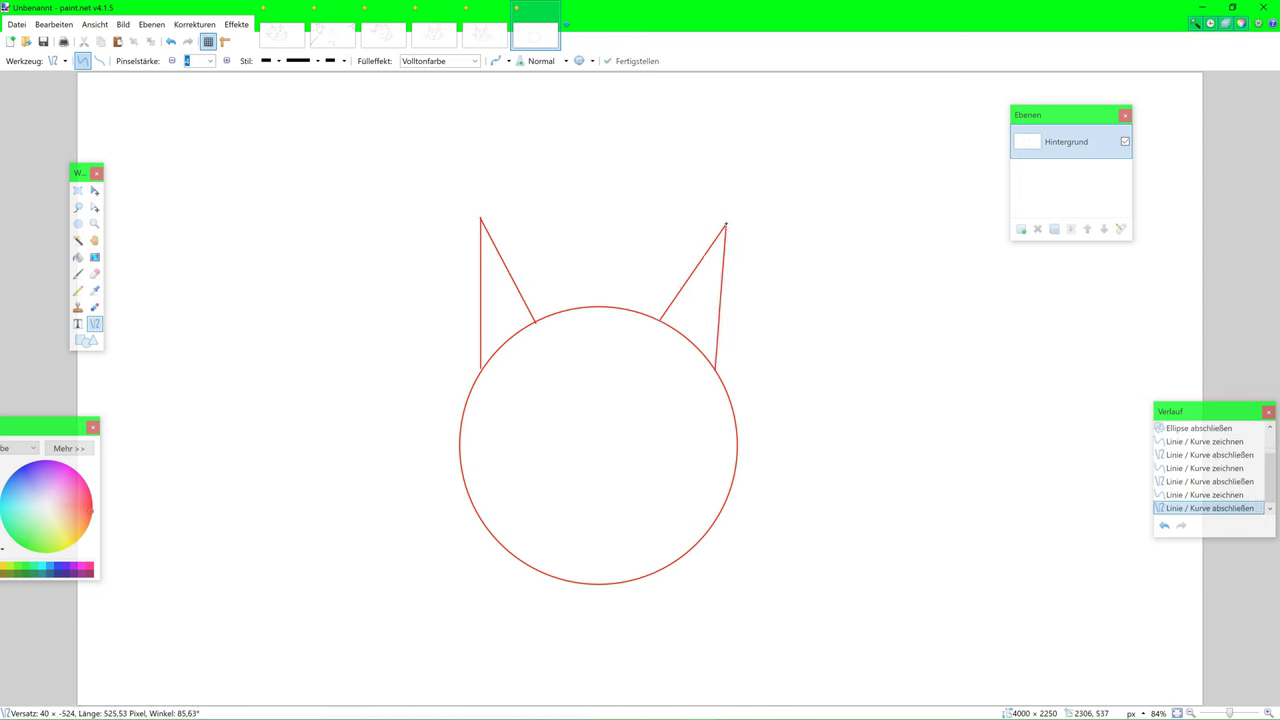
{"action": "left_click_drag", "start_coordinate": [502, 346], "coordinate": [496, 296]}
{"action": "key", "text": "Return"}
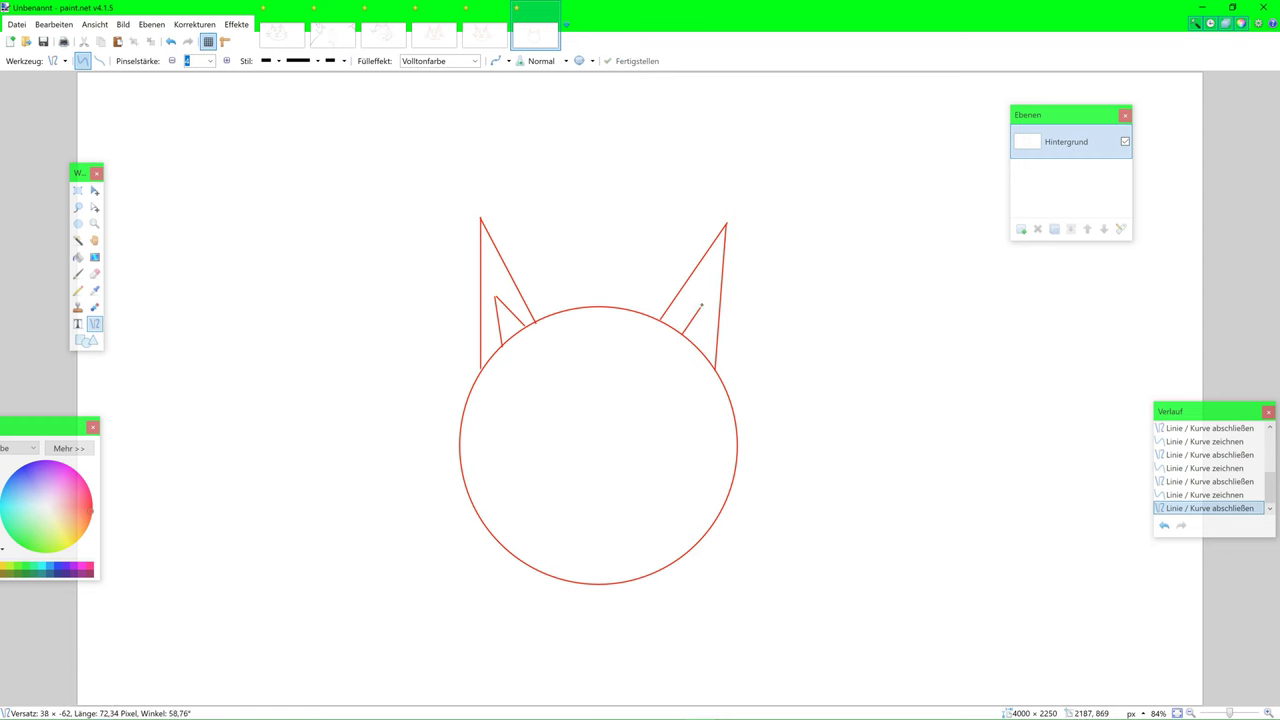
{"action": "left_click_drag", "start_coordinate": [683, 332], "coordinate": [707, 292]}
{"action": "left_click_drag", "start_coordinate": [701, 347], "coordinate": [707, 293]}
{"action": "key", "text": "Return"}
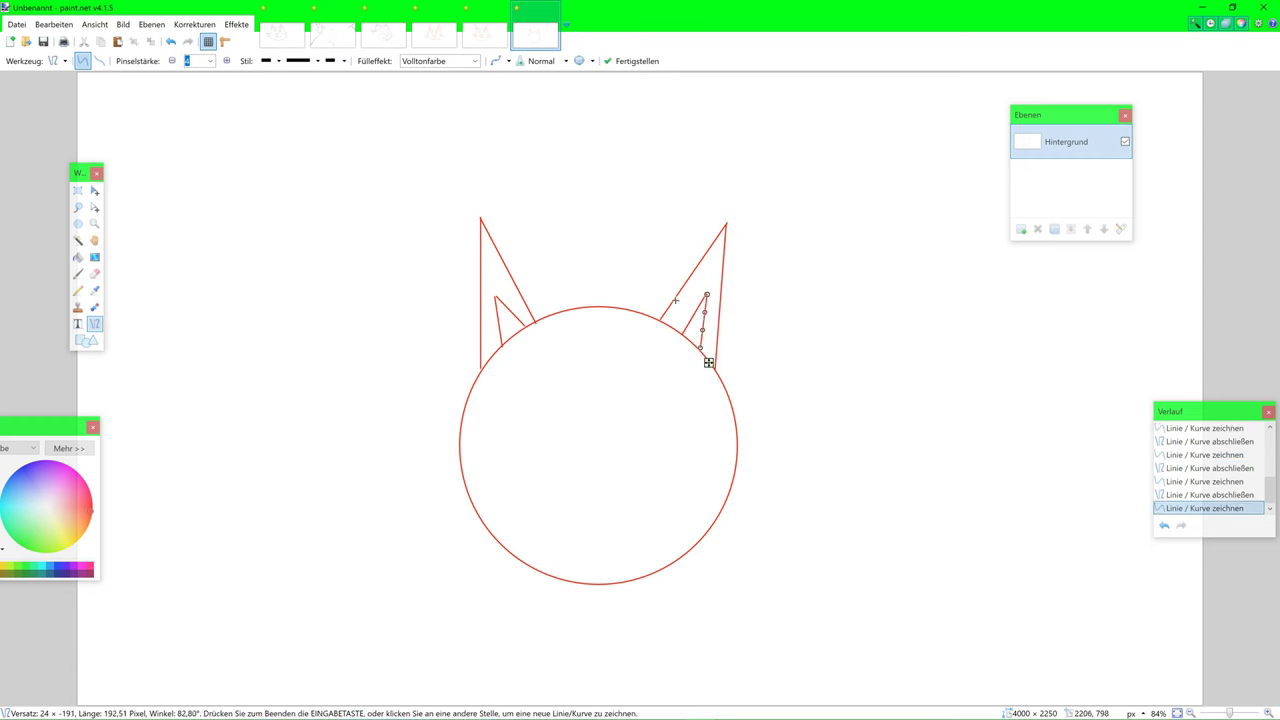
Step: Draw two circular eyes of about 192 × 192 pixels with the Ellipse shape and add a vertical line pupil to each
{"action": "left_click", "coordinate": [86, 340]}
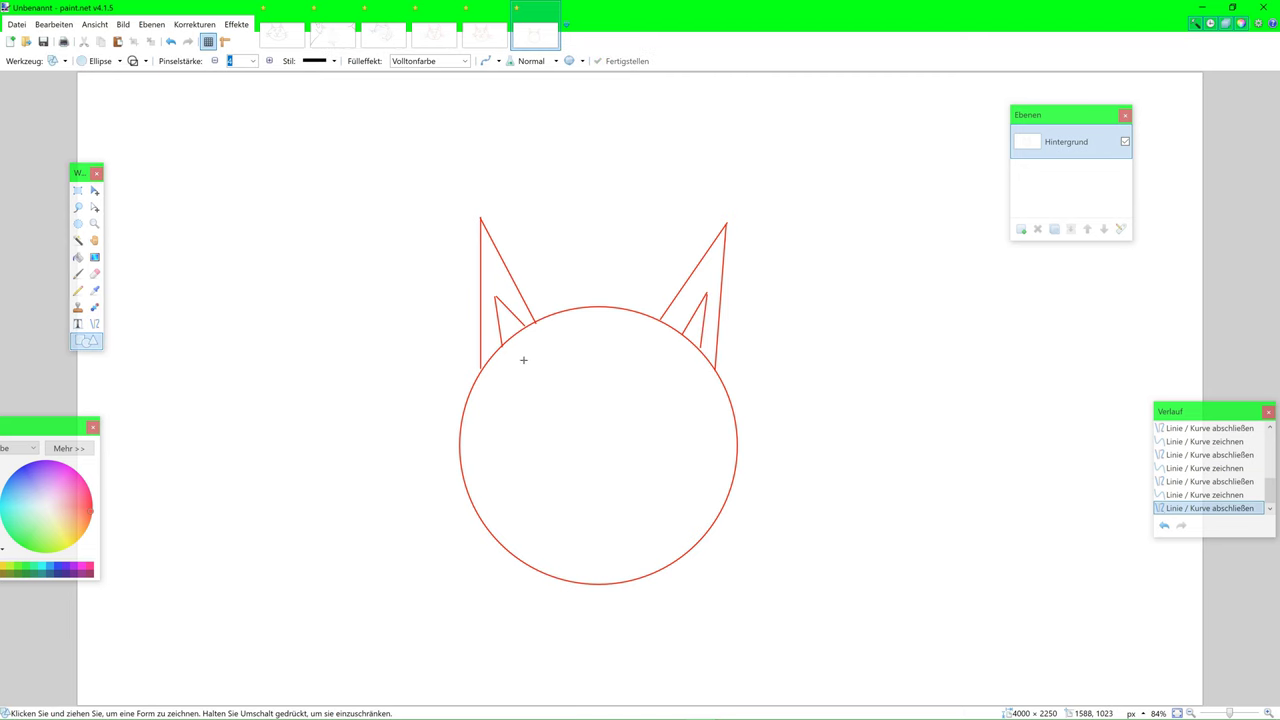
{"action": "left_click_drag", "start_coordinate": [520, 360], "coordinate": [576, 416]}
{"action": "left_click_drag", "start_coordinate": [634, 360], "coordinate": [688, 414]}
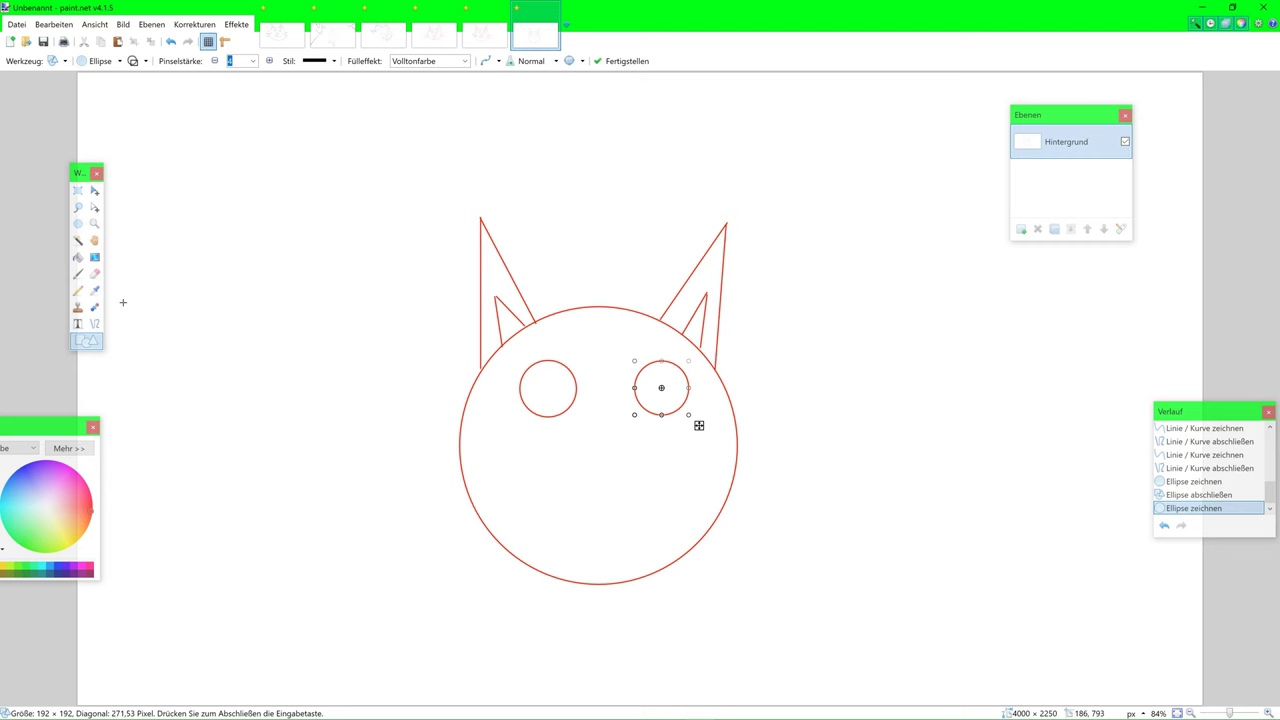
{"action": "left_click", "coordinate": [94, 323]}
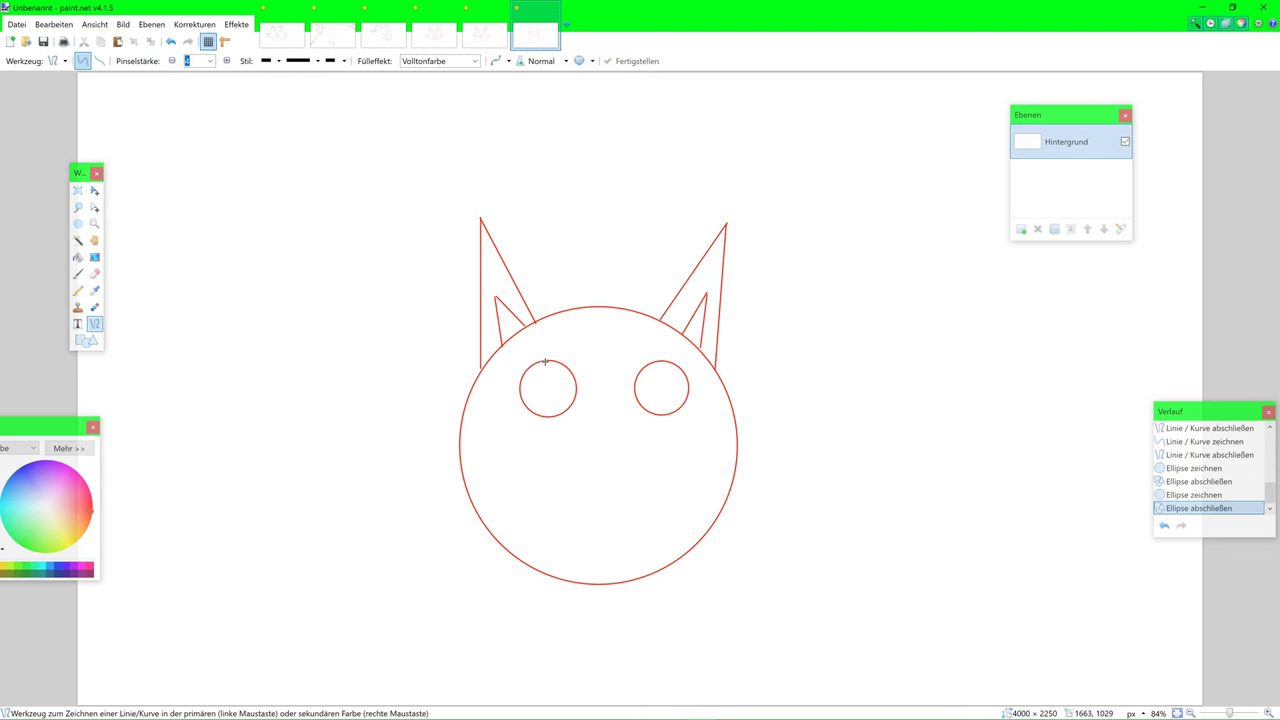
{"action": "left_click_drag", "start_coordinate": [546, 361], "coordinate": [546, 416]}
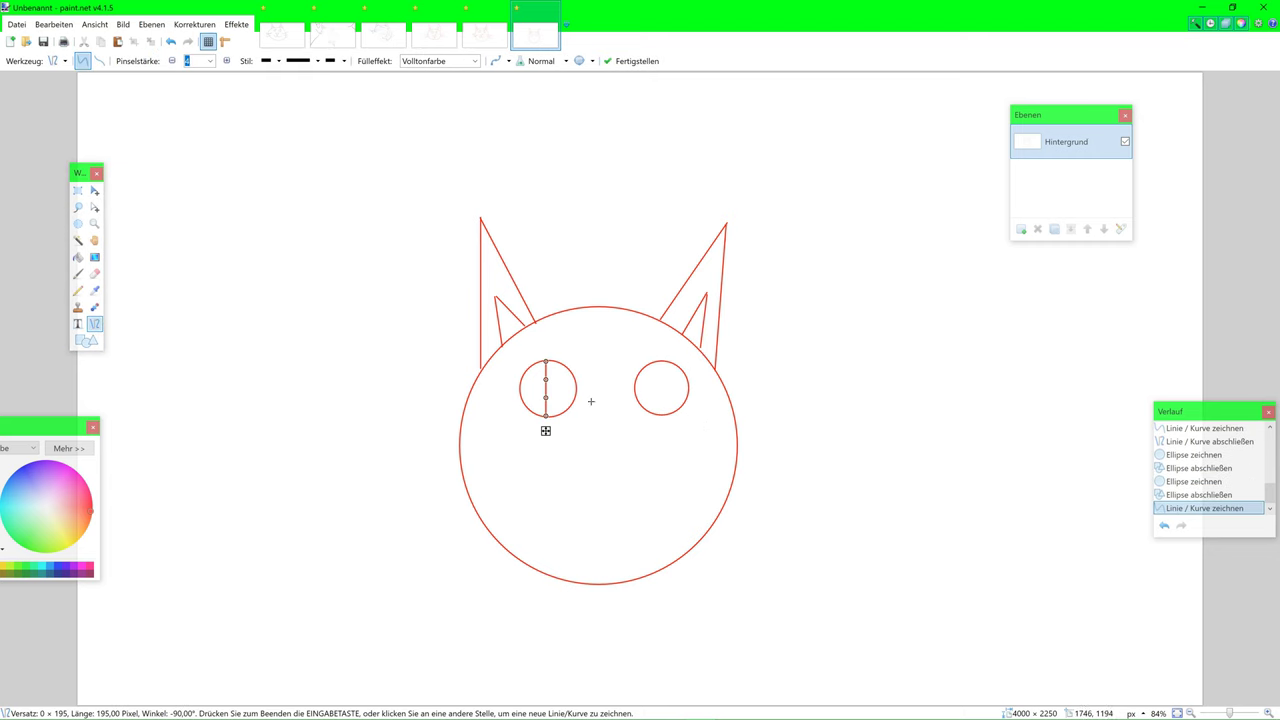
{"action": "left_click_drag", "start_coordinate": [659, 362], "coordinate": [659, 416]}
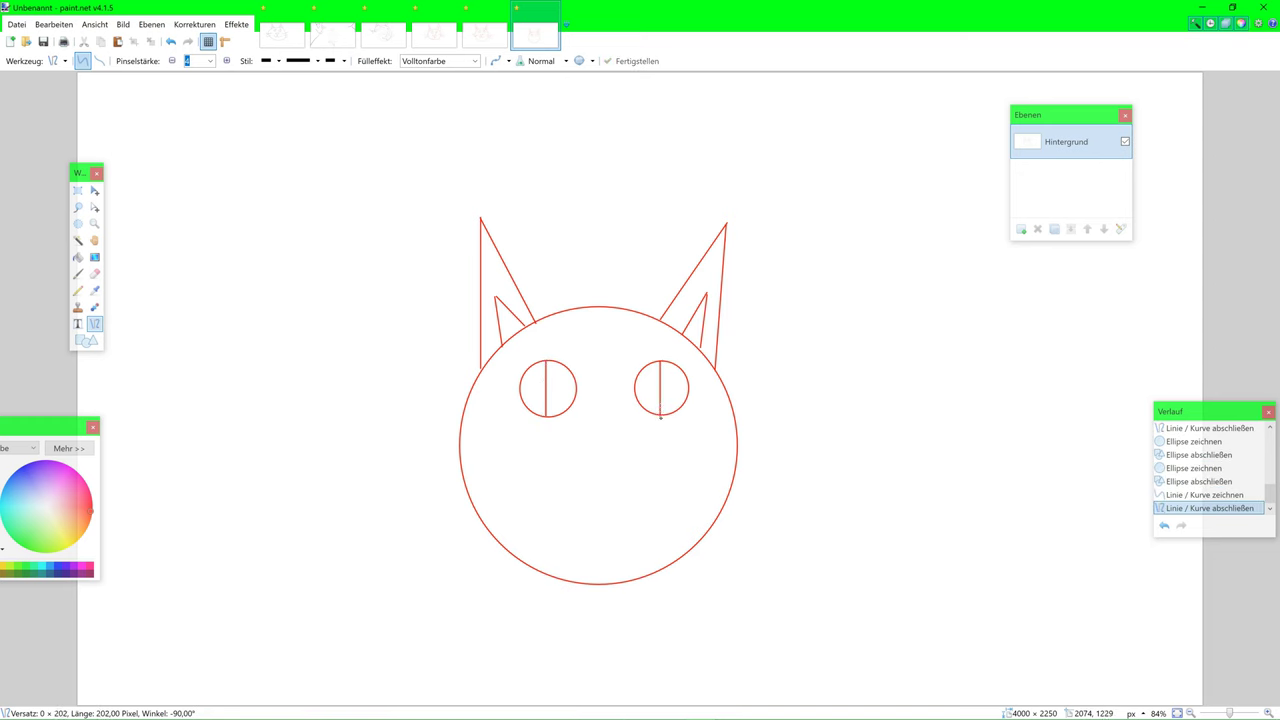
Step: Draw a downward-pointing triangular nose below the eyes from three straight lines
{"action": "mouse_move", "coordinate": [603, 485]}
{"action": "left_mouse_down"}
{"action": "mouse_move", "coordinate": [623, 450]}
{"action": "mouse_move", "coordinate": [641, 448]}
{"action": "left_mouse_up"}
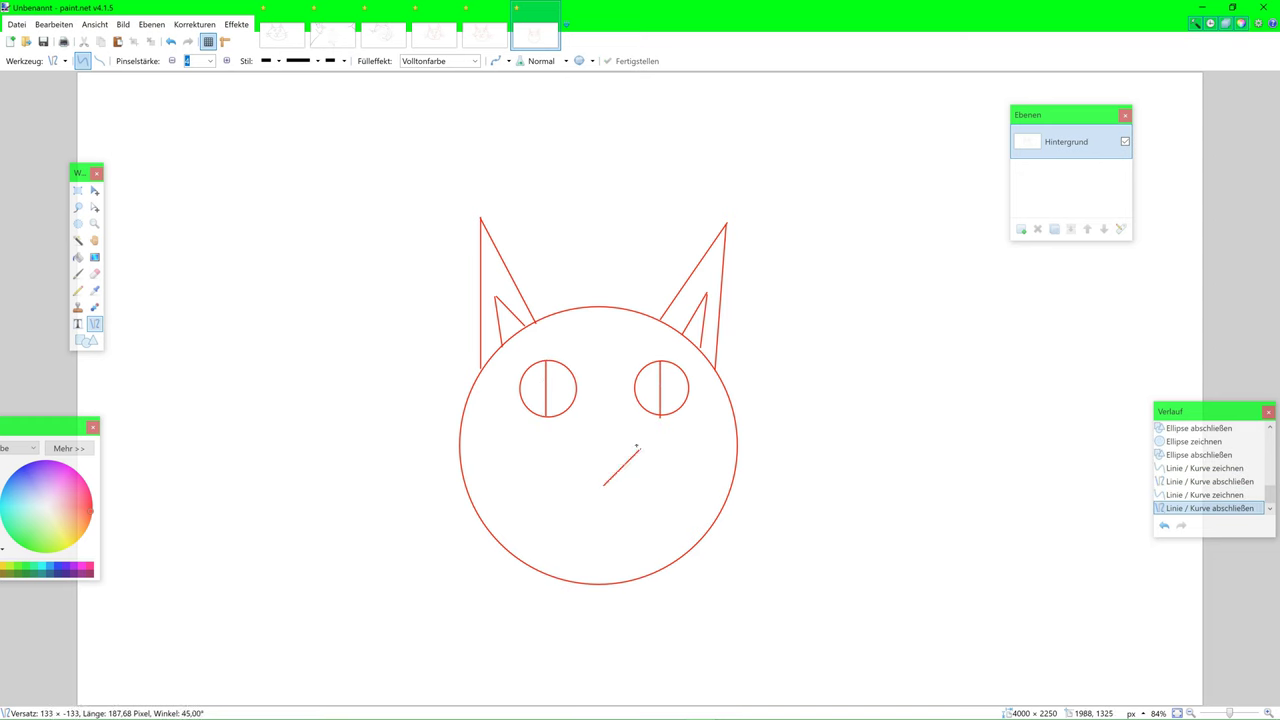
{"action": "left_click_drag", "start_coordinate": [561, 447], "coordinate": [602, 488]}
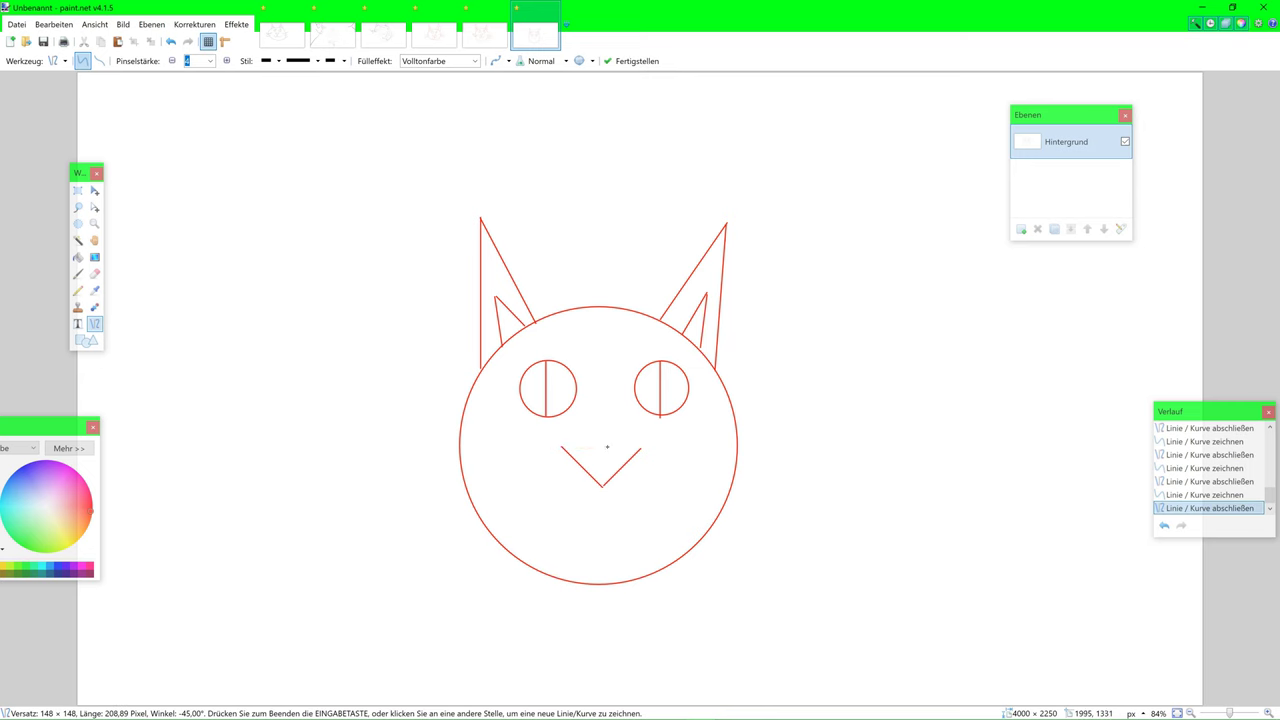
{"action": "left_click_drag", "start_coordinate": [640, 446], "coordinate": [563, 445]}
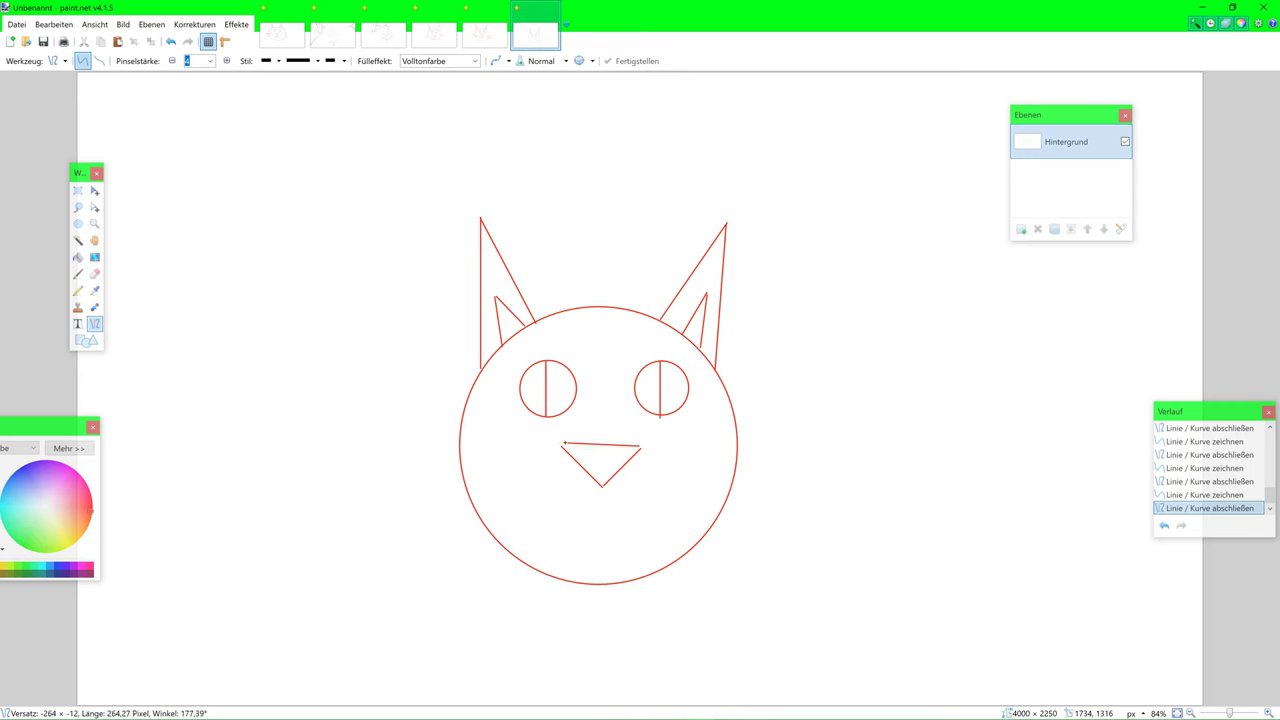
Step: Switch the Line/Curve tool to the other curve type and draw a two-sided curved mouth from the nose's lower tip
{"action": "left_click", "coordinate": [56, 61]}
{"action": "left_click", "coordinate": [90, 67]}
{"action": "left_click", "coordinate": [98, 62]}
{"action": "key", "text": "Return"}
{"action": "left_click_drag", "start_coordinate": [604, 488], "coordinate": [603, 521]}
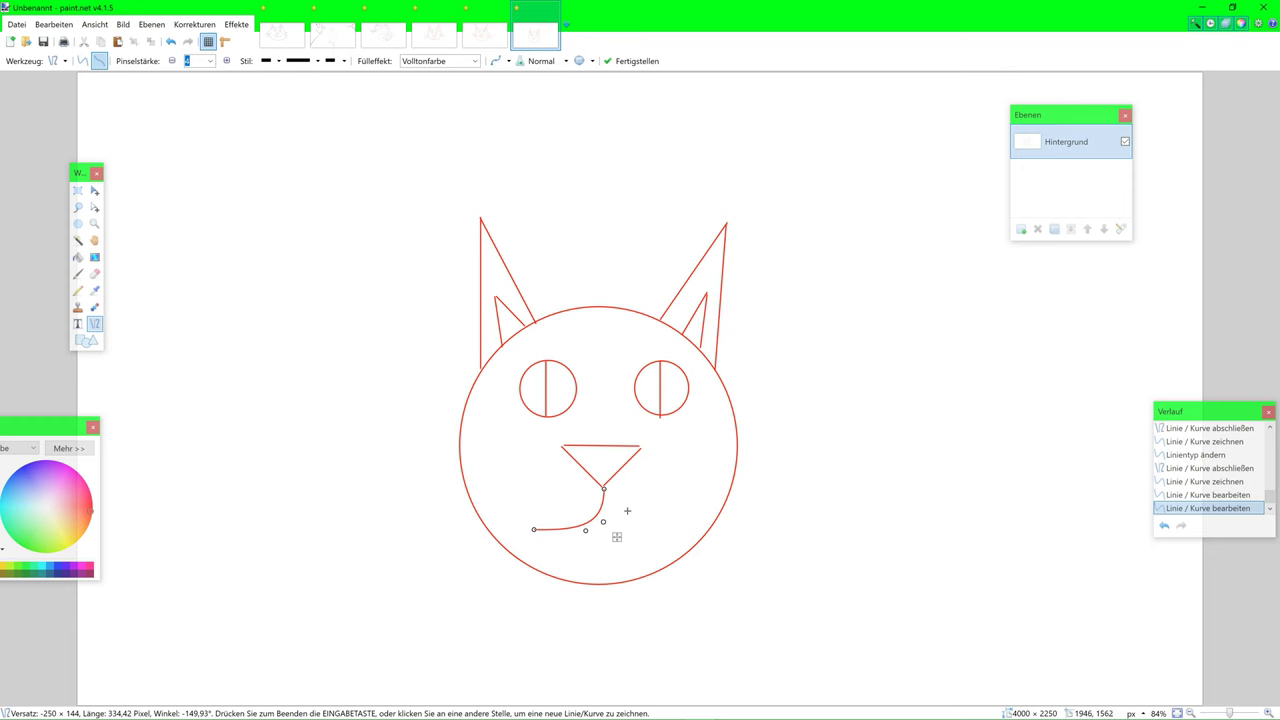
{"action": "key", "text": "Return"}
{"action": "mouse_move", "coordinate": [604, 488]}
{"action": "left_mouse_down"}
{"action": "mouse_move", "coordinate": [672, 513]}
{"action": "mouse_move", "coordinate": [605, 503]}
{"action": "mouse_move", "coordinate": [623, 530]}
{"action": "left_mouse_up"}
Step: Draw two wavy whiskers on the left of the face, and two straight ones and one wavy one on the right
{"action": "mouse_move", "coordinate": [500, 437]}
{"action": "left_mouse_down"}
{"action": "mouse_move", "coordinate": [285, 456]}
{"action": "mouse_move", "coordinate": [250, 439]}
{"action": "left_mouse_up"}
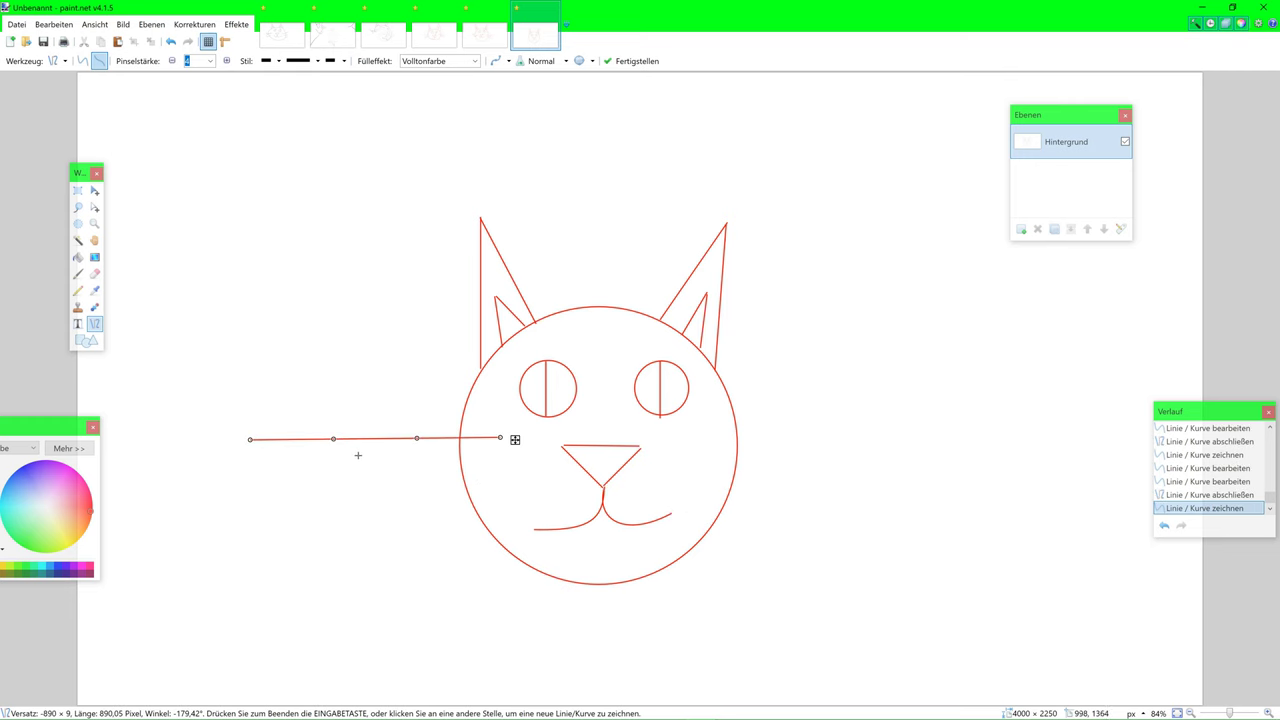
{"action": "left_click_drag", "start_coordinate": [332, 441], "coordinate": [357, 474]}
{"action": "mouse_move", "coordinate": [420, 443]}
{"action": "left_mouse_down"}
{"action": "mouse_move", "coordinate": [428, 506]}
{"action": "mouse_move", "coordinate": [385, 535]}
{"action": "mouse_move", "coordinate": [269, 512]}
{"action": "mouse_move", "coordinate": [348, 428]}
{"action": "left_mouse_up"}
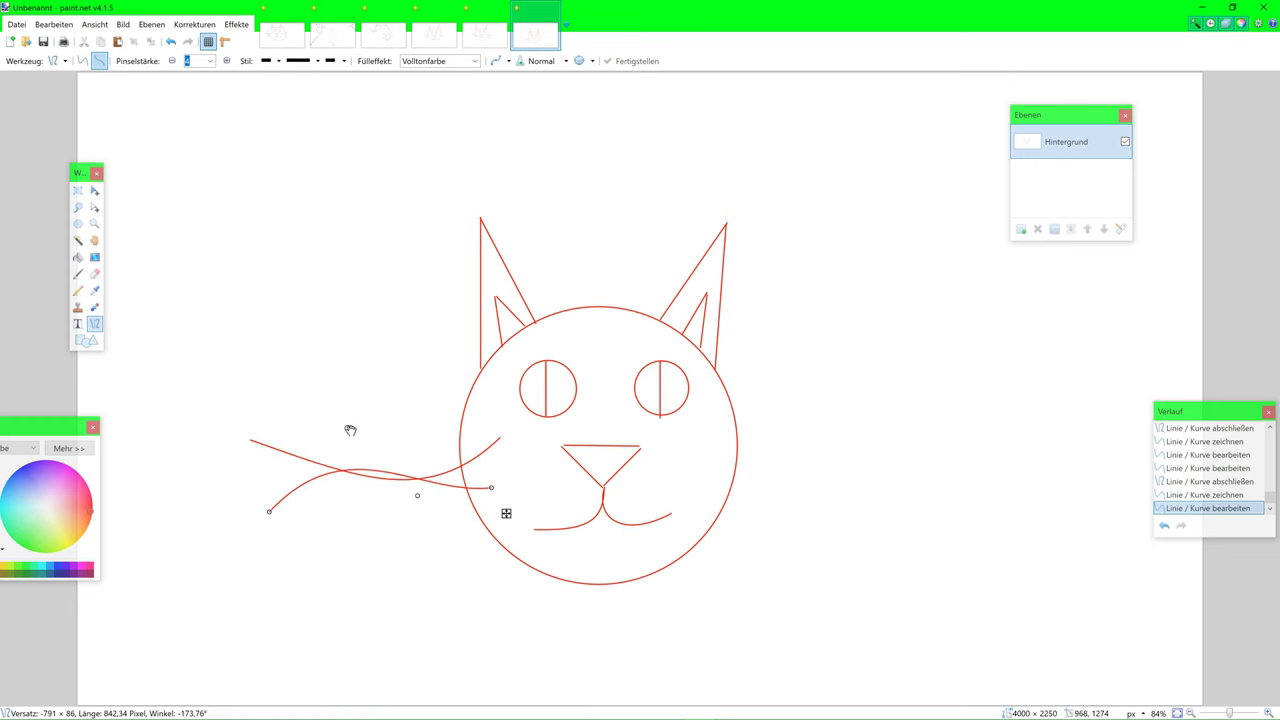
{"action": "left_click_drag", "start_coordinate": [416, 497], "coordinate": [407, 540]}
{"action": "left_click_drag", "start_coordinate": [689, 446], "coordinate": [857, 421]}
{"action": "left_click_drag", "start_coordinate": [715, 469], "coordinate": [876, 483]}
{"action": "left_click_drag", "start_coordinate": [770, 475], "coordinate": [774, 442]}
{"action": "left_click_drag", "start_coordinate": [822, 478], "coordinate": [820, 527]}
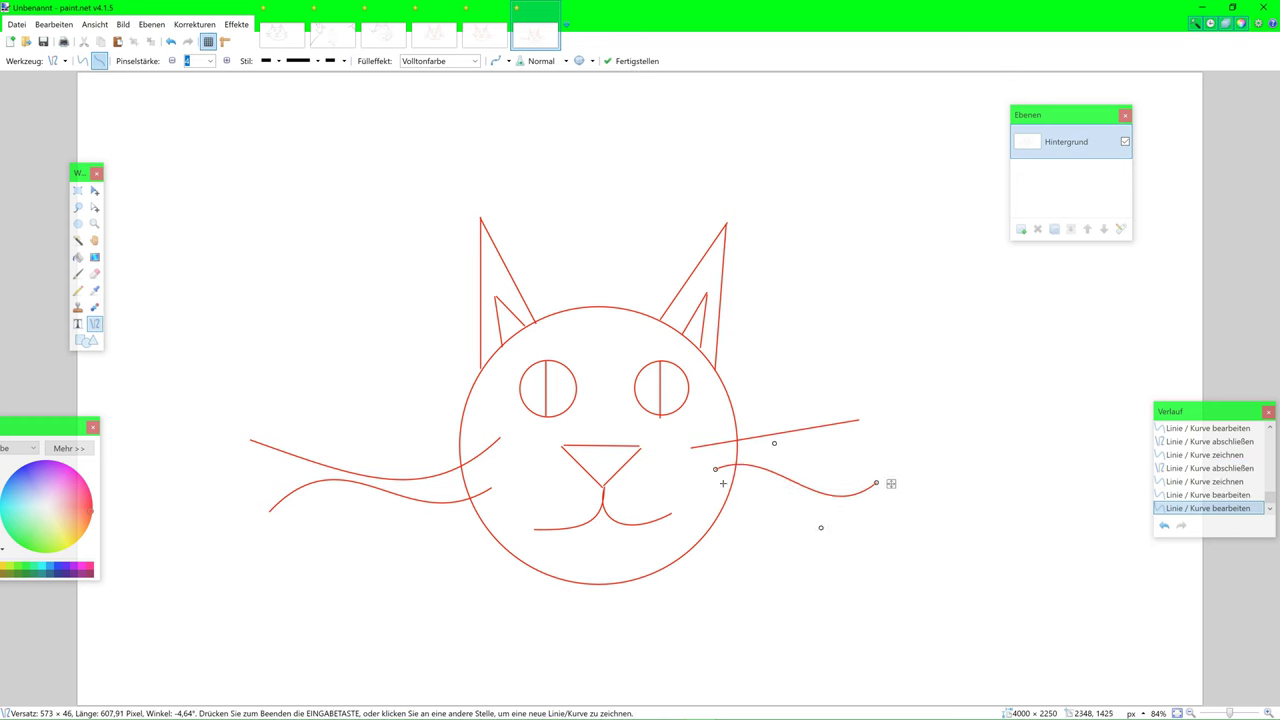
{"action": "left_click_drag", "start_coordinate": [687, 501], "coordinate": [795, 521]}
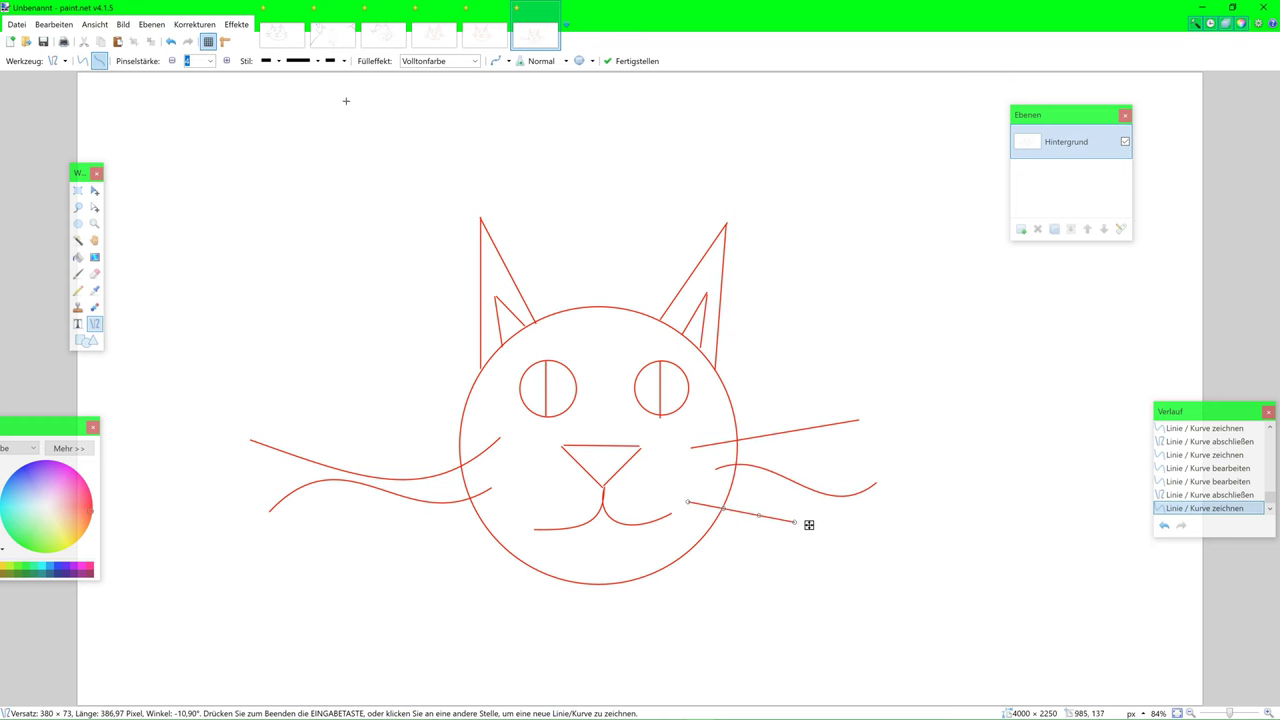
{"action": "left_click", "coordinate": [236, 24]}
{"action": "mouse_move", "coordinate": [266, 148]}
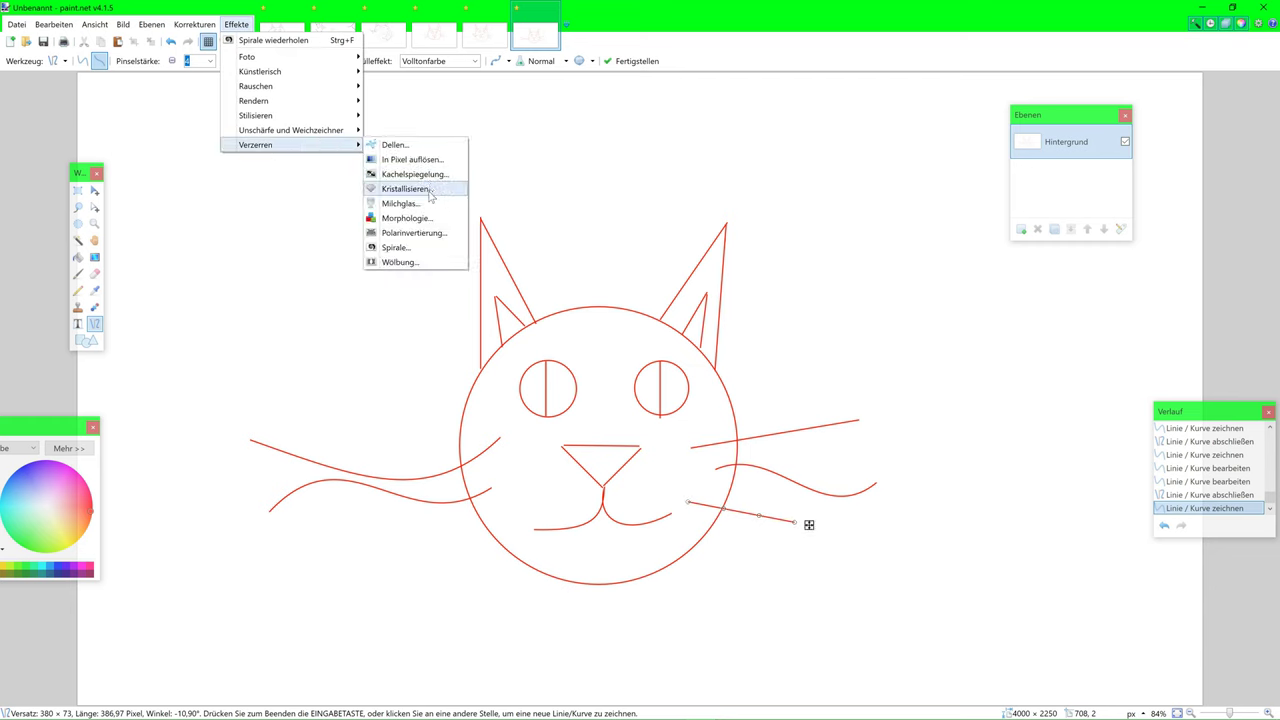
{"action": "left_click", "coordinate": [414, 216]}
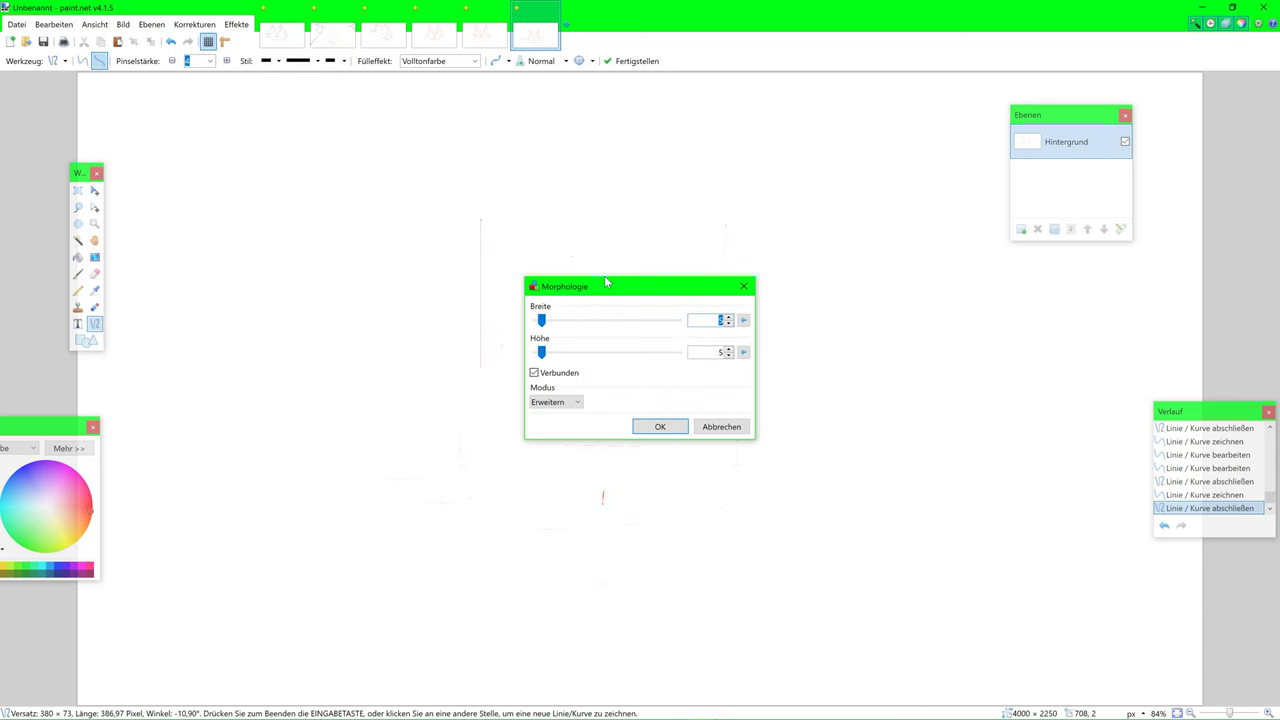
{"action": "left_click_drag", "start_coordinate": [606, 285], "coordinate": [731, 192]}
{"action": "left_click_drag", "start_coordinate": [663, 270], "coordinate": [662, 264]}
{"action": "left_click", "coordinate": [848, 335]}
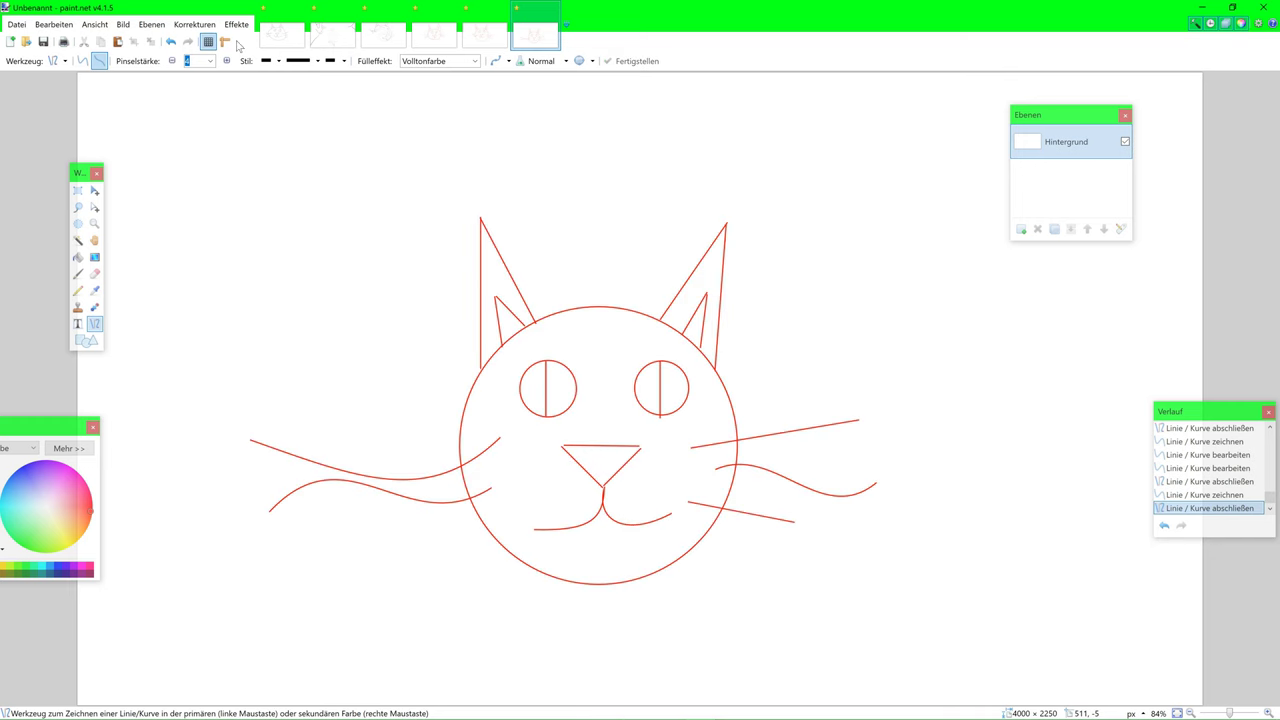
Step: Apply the Kachelspiegelung distortion effect to the cat with angle 30, tile size 40, curvature 8 and quality 2
{"action": "left_click", "coordinate": [237, 24]}
{"action": "mouse_move", "coordinate": [300, 145]}
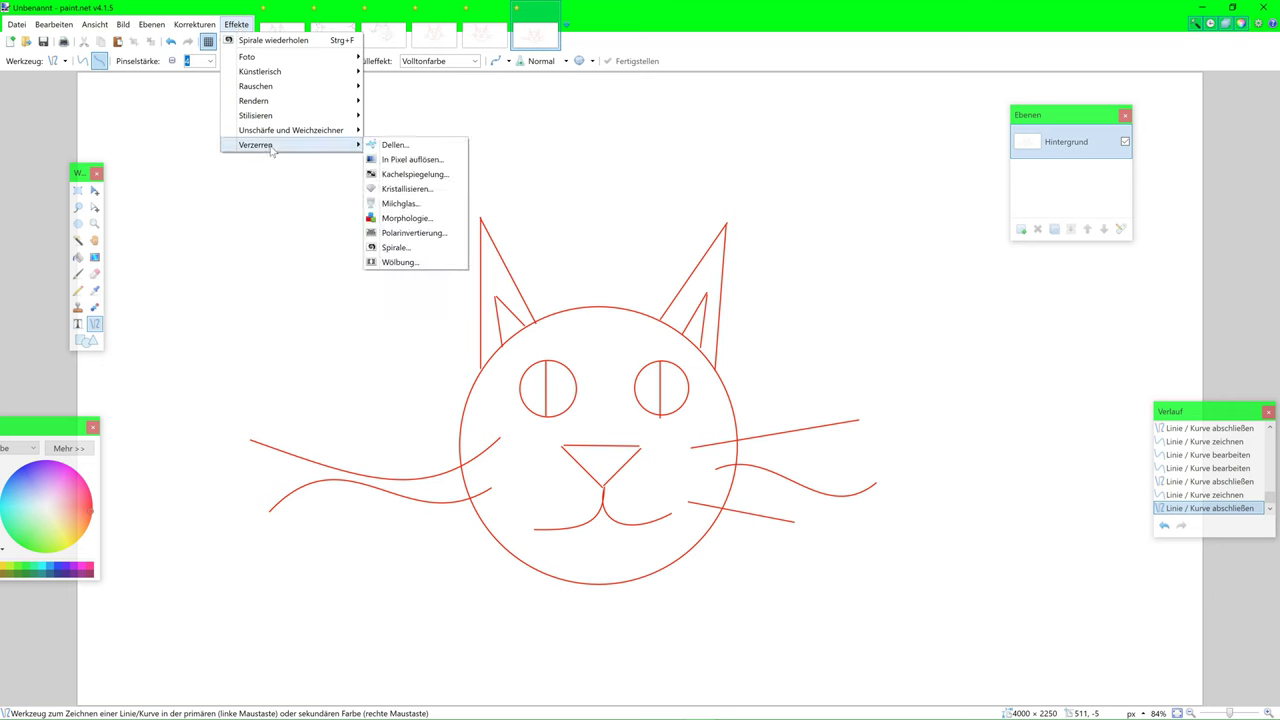
{"action": "left_click", "coordinate": [395, 177]}
{"action": "left_click_drag", "start_coordinate": [600, 265], "coordinate": [809, 205]}
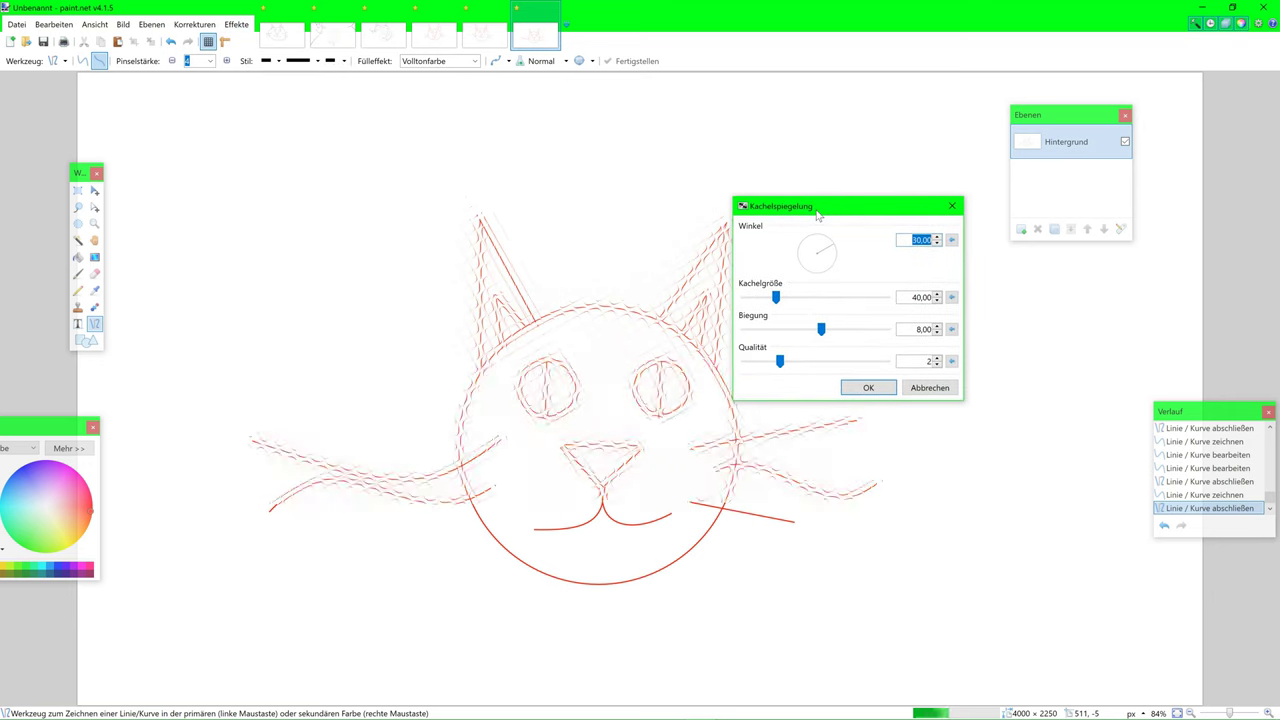
{"action": "left_click", "coordinate": [868, 388]}
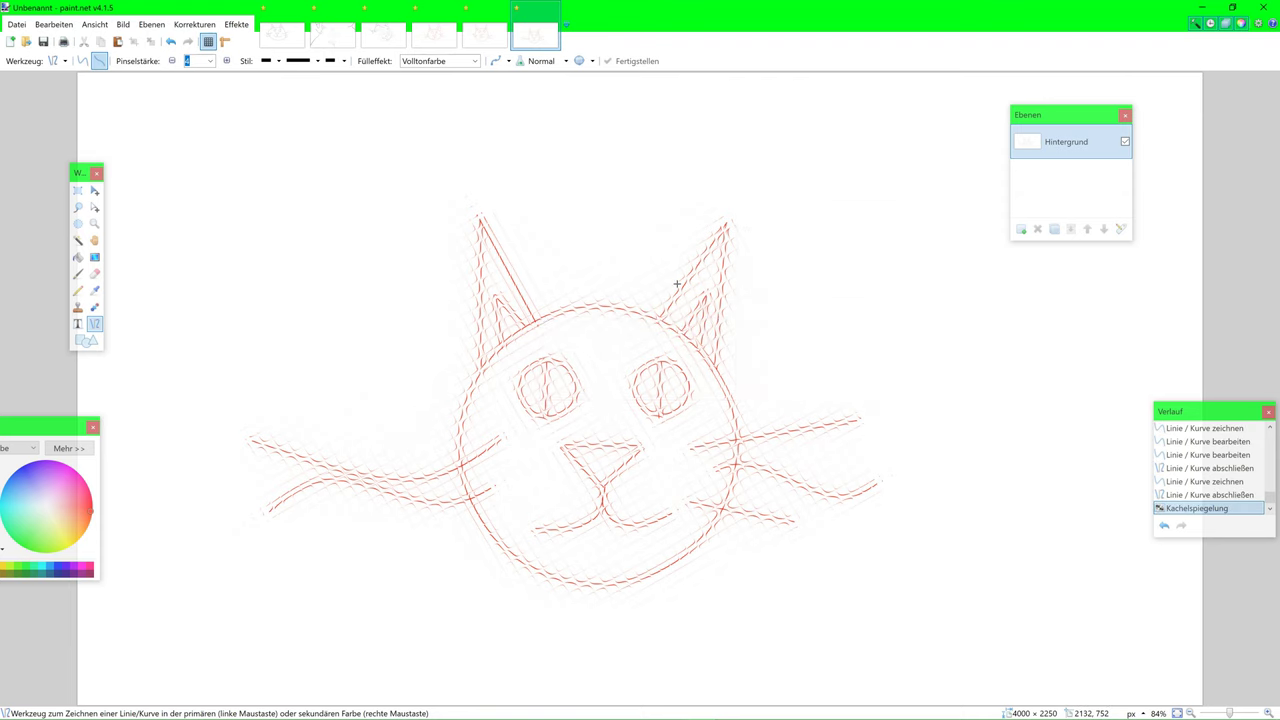
Step: Create a further new image, 4000 pixels wide and 2250 pixels high
{"action": "key", "text": "ctrl+n"}
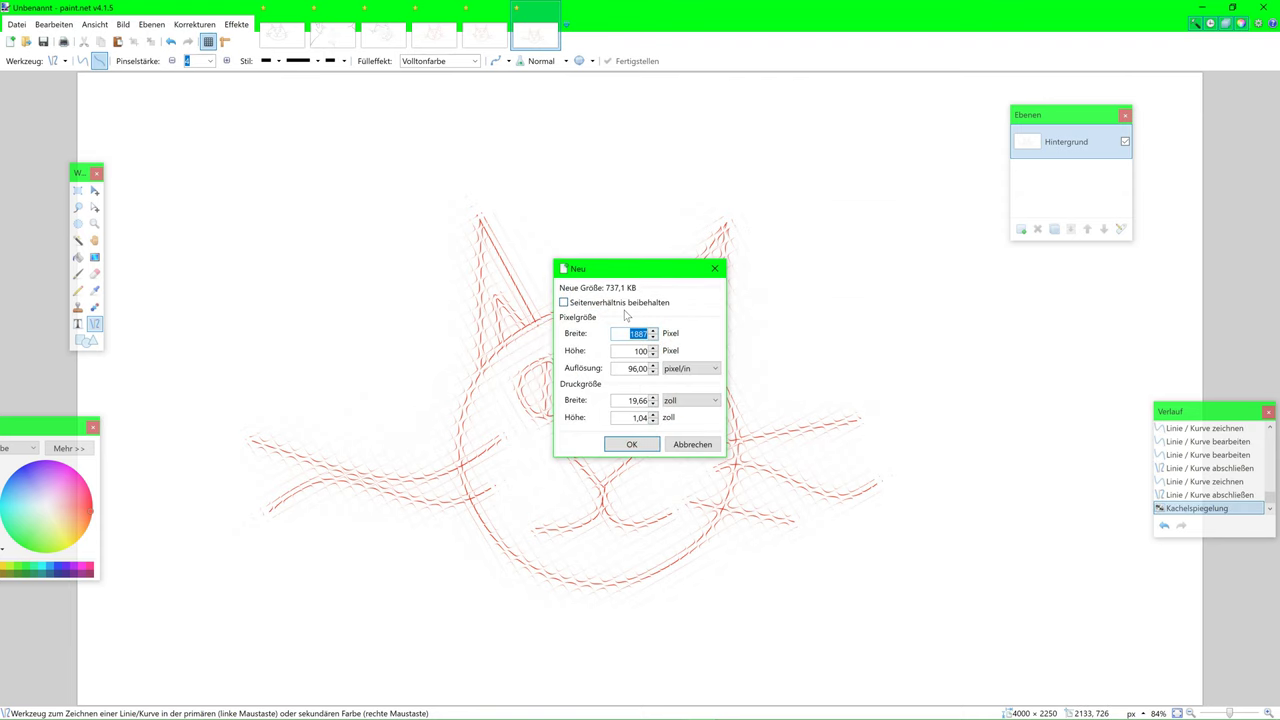
{"action": "type", "text": "4000"}
{"action": "key", "text": "Tab"}
{"action": "type", "text": "2250"}
{"action": "key", "text": "Return"}
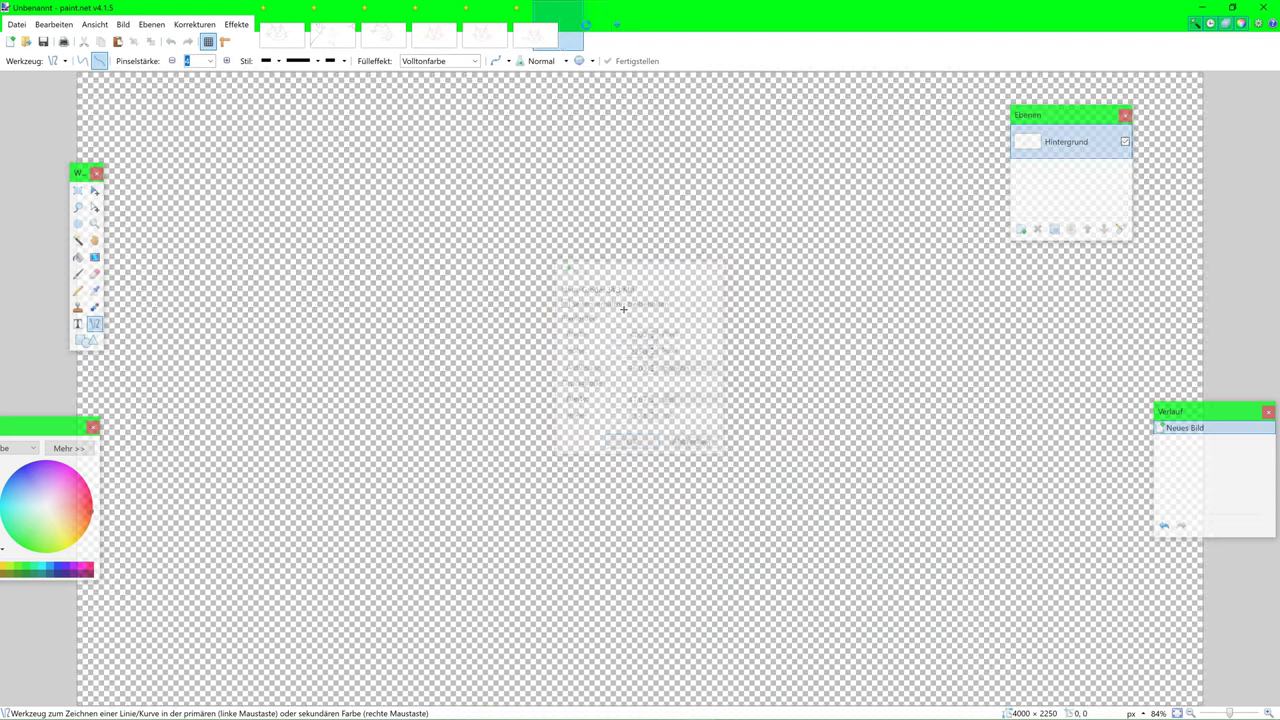
Step: Draw a rounded cat head outline with two pointed ears and inner-ear lines using the Paintbrush
{"action": "left_click", "coordinate": [79, 275]}
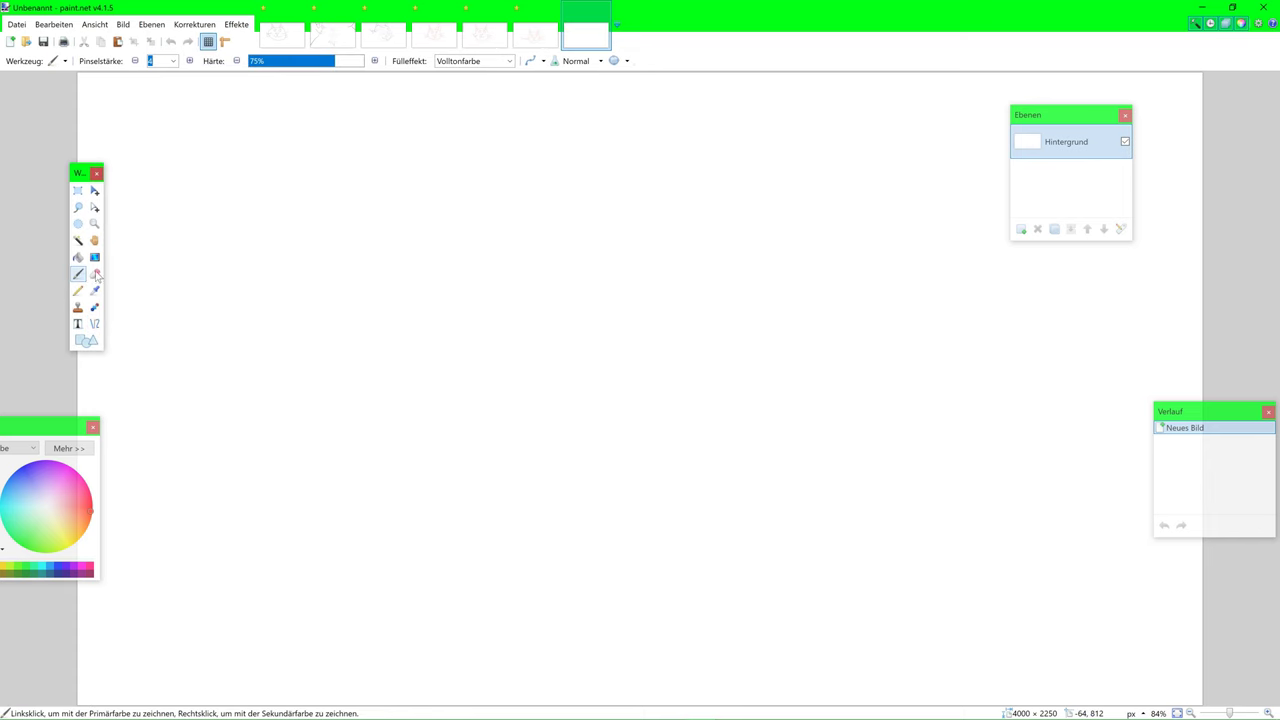
{"action": "mouse_move", "coordinate": [638, 270]}
{"action": "left_mouse_down"}
{"action": "mouse_move", "coordinate": [573, 494]}
{"action": "mouse_move", "coordinate": [767, 416]}
{"action": "mouse_move", "coordinate": [693, 292]}
{"action": "mouse_move", "coordinate": [655, 279]}
{"action": "left_mouse_up"}
{"action": "mouse_move", "coordinate": [470, 312]}
{"action": "left_mouse_down"}
{"action": "mouse_move", "coordinate": [490, 152]}
{"action": "mouse_move", "coordinate": [548, 276]}
{"action": "left_mouse_up"}
{"action": "mouse_move", "coordinate": [506, 216]}
{"action": "left_mouse_down"}
{"action": "mouse_move", "coordinate": [508, 278]}
{"action": "mouse_move", "coordinate": [514, 252]}
{"action": "left_mouse_up"}
{"action": "mouse_move", "coordinate": [639, 241]}
{"action": "left_mouse_down"}
{"action": "mouse_move", "coordinate": [705, 213]}
{"action": "mouse_move", "coordinate": [707, 292]}
{"action": "mouse_move", "coordinate": [665, 226]}
{"action": "mouse_move", "coordinate": [682, 280]}
{"action": "left_mouse_up"}
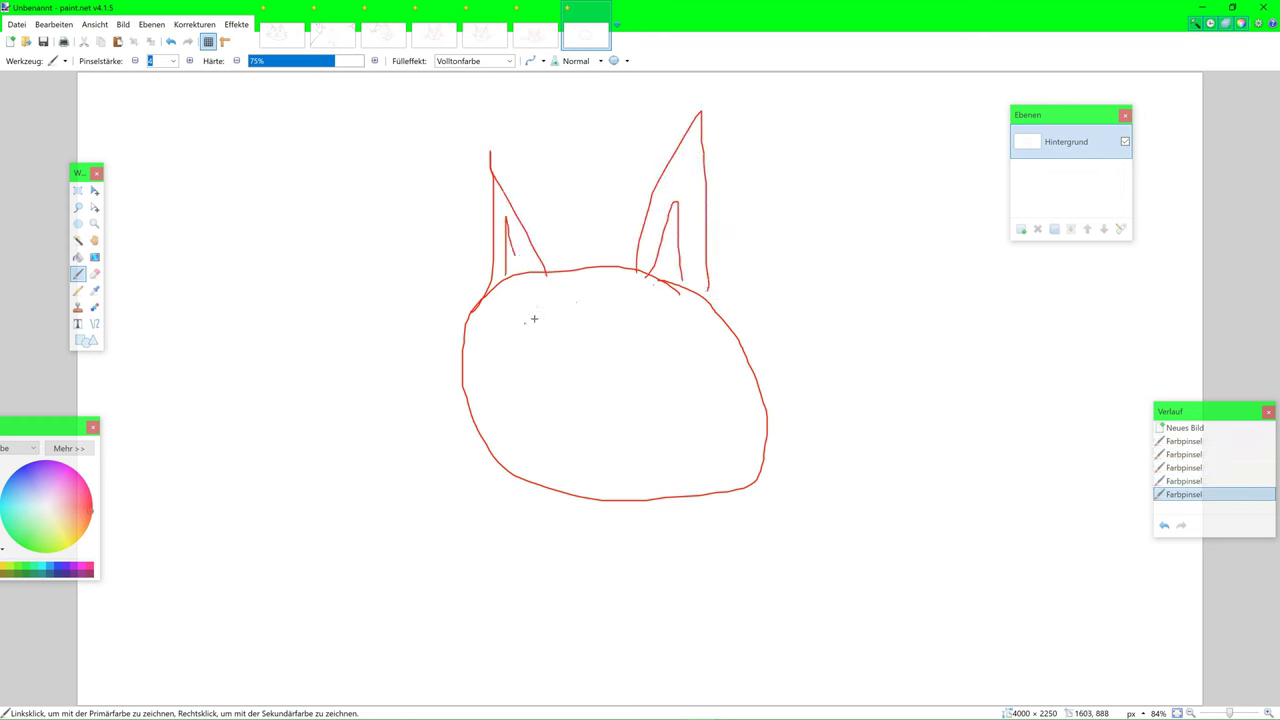
Step: Draw two round eyes with slit pupils, a triangular nose and a two-sided curved mouth inside the head
{"action": "mouse_move", "coordinate": [550, 300]}
{"action": "left_mouse_down"}
{"action": "mouse_move", "coordinate": [510, 335]}
{"action": "mouse_move", "coordinate": [560, 312]}
{"action": "mouse_move", "coordinate": [538, 344]}
{"action": "left_mouse_up"}
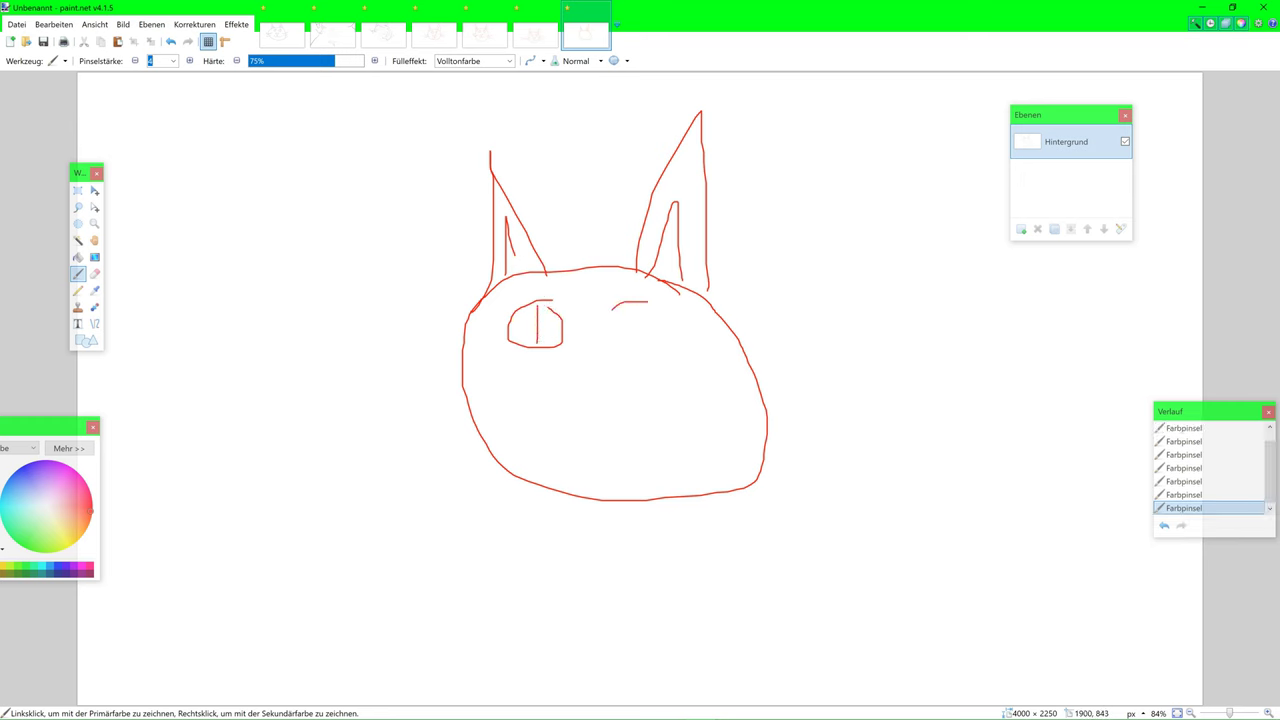
{"action": "left_click_drag", "start_coordinate": [612, 308], "coordinate": [645, 303]}
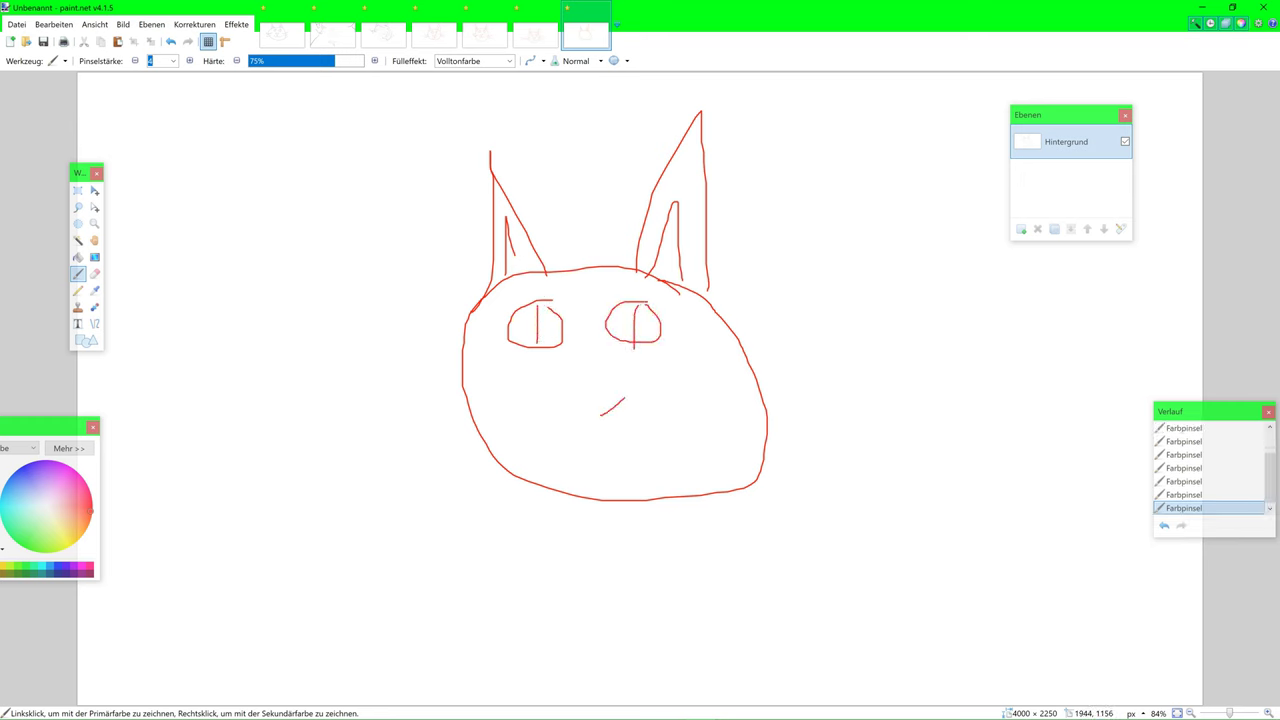
{"action": "left_click_drag", "start_coordinate": [624, 398], "coordinate": [567, 378]}
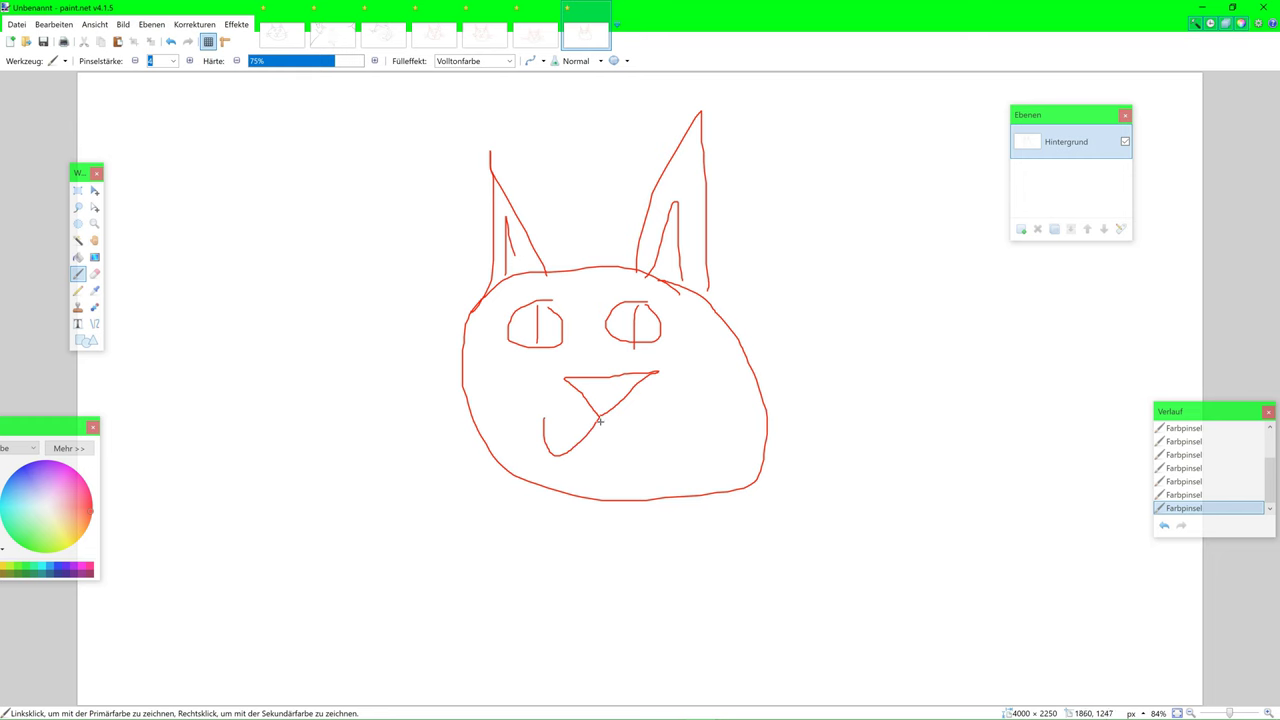
Step: Draw three whiskers on each side of the cat's face
{"action": "left_click_drag", "start_coordinate": [687, 371], "coordinate": [784, 368]}
{"action": "left_click_drag", "start_coordinate": [727, 430], "coordinate": [804, 434]}
{"action": "mouse_move", "coordinate": [498, 372]}
{"action": "left_mouse_down"}
{"action": "mouse_move", "coordinate": [428, 391]}
{"action": "mouse_move", "coordinate": [367, 370]}
{"action": "left_mouse_up"}
{"action": "left_click_drag", "start_coordinate": [504, 414], "coordinate": [373, 420]}
Step: Select and copy the whole cat, paste a duplicate, and shrink it into the canvas's lower-right corner
{"action": "left_click", "coordinate": [78, 190]}
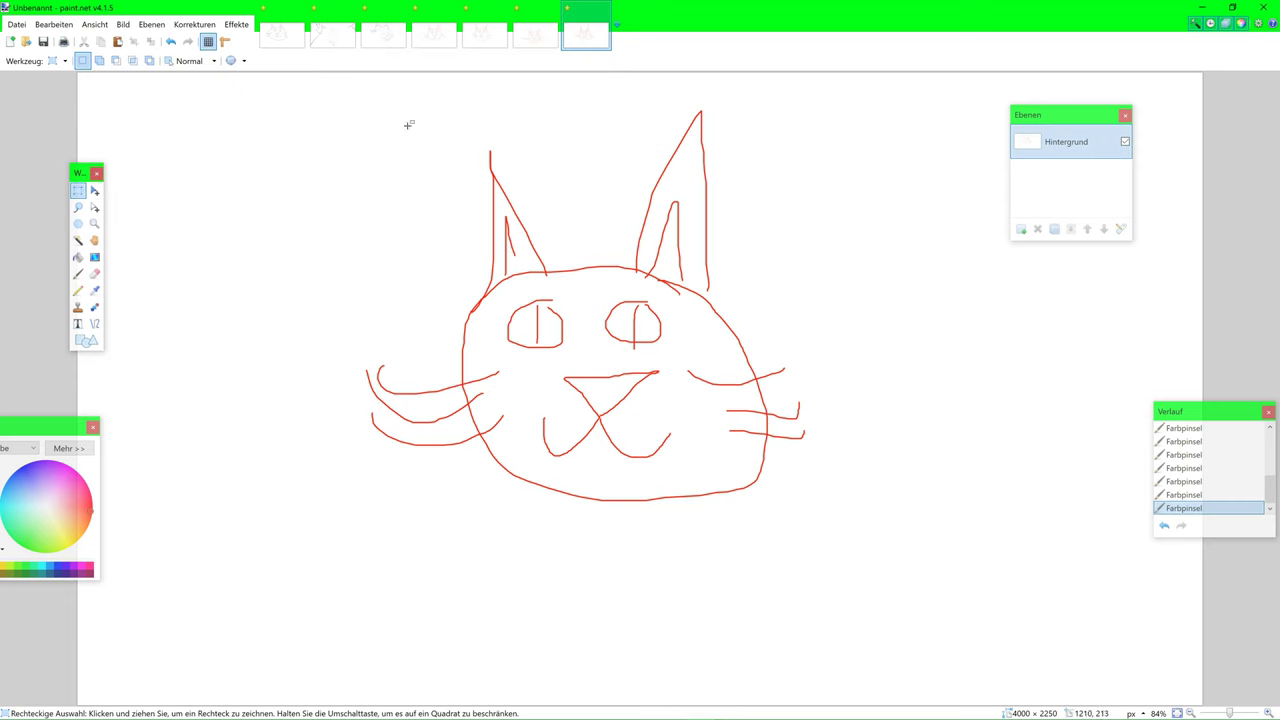
{"action": "mouse_move", "coordinate": [284, 83]}
{"action": "left_mouse_down"}
{"action": "mouse_move", "coordinate": [826, 460]}
{"action": "mouse_move", "coordinate": [884, 532]}
{"action": "left_mouse_up"}
{"action": "key", "text": "ctrl+c"}
{"action": "key", "text": "ctrl+v"}
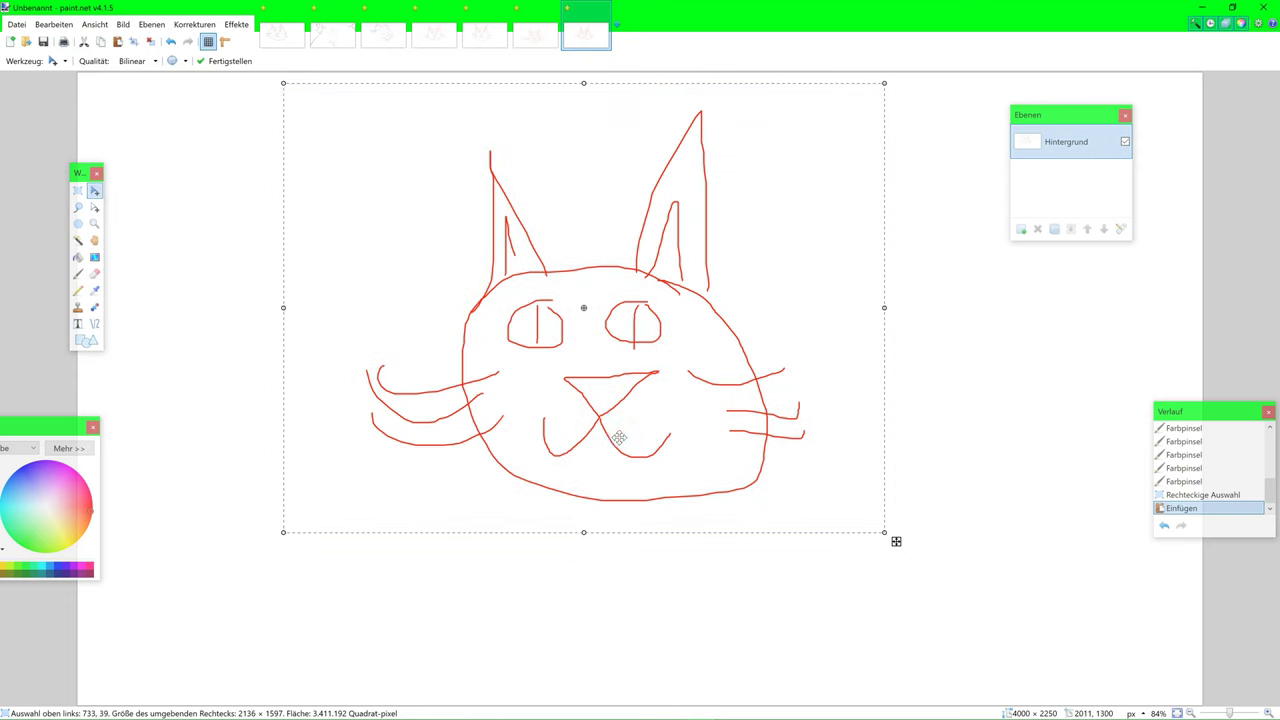
{"action": "mouse_move", "coordinate": [598, 361]}
{"action": "left_mouse_down"}
{"action": "mouse_move", "coordinate": [998, 428]}
{"action": "mouse_move", "coordinate": [823, 560]}
{"action": "mouse_move", "coordinate": [966, 451]}
{"action": "mouse_move", "coordinate": [900, 343]}
{"action": "left_mouse_up"}
{"action": "scroll", "coordinate": [1046, 485], "scroll_direction": "down", "scroll_amount": 2}
{"action": "left_click_drag", "start_coordinate": [842, 390], "coordinate": [872, 440]}
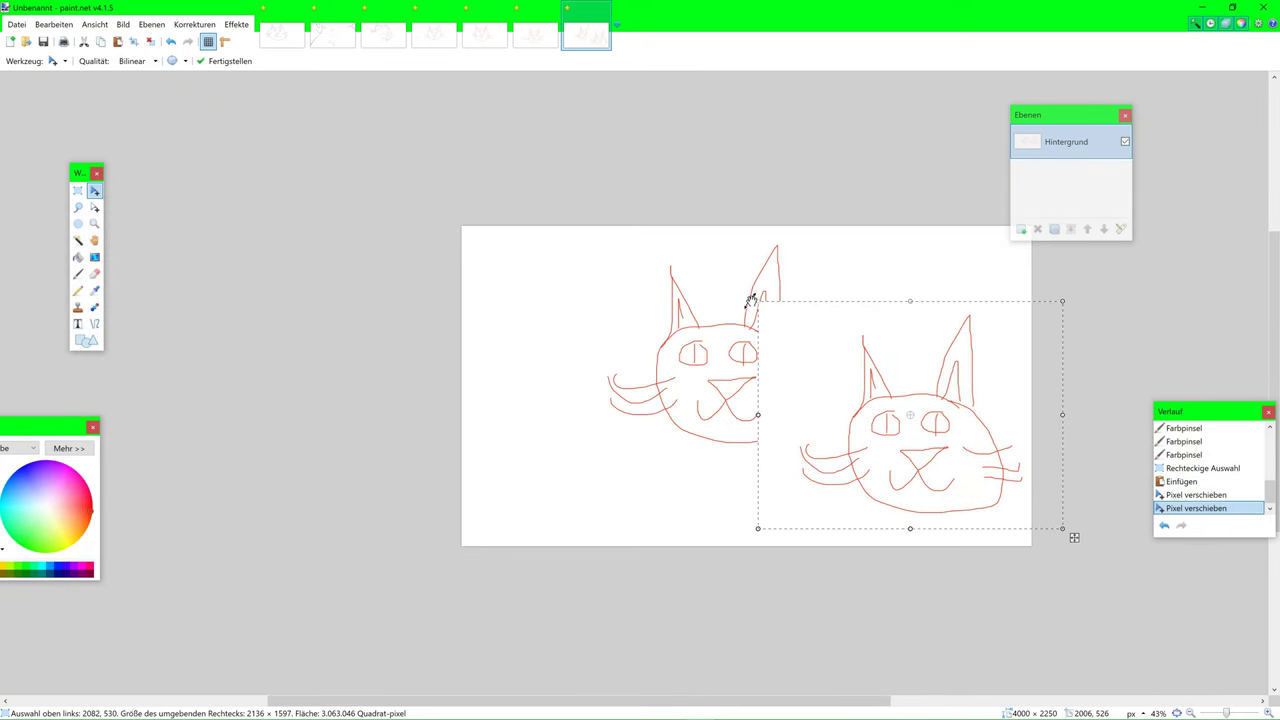
{"action": "left_click_drag", "start_coordinate": [752, 297], "coordinate": [925, 480]}
Step: Paste the large cat again, shrink it to about 384 × 287 pixels right of the original, and copy this small version
{"action": "key", "text": "ctrl+v"}
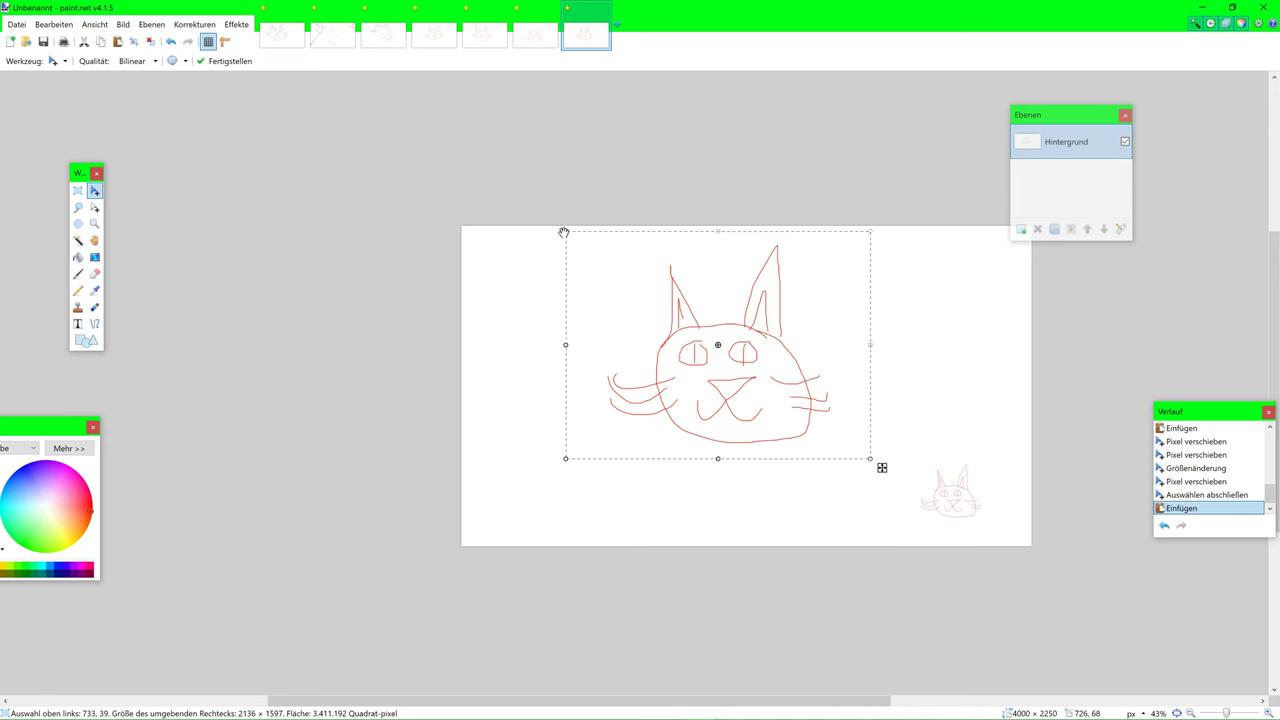
{"action": "left_click_drag", "start_coordinate": [569, 235], "coordinate": [949, 352]}
{"action": "key", "text": "ctrl+c"}
Step: Paste four copies of the small cat and spread them over the area right of the large cat
{"action": "key", "text": "ctrl+v"}
{"action": "key", "text": "ctrl+v"}
{"action": "left_click_drag", "start_coordinate": [962, 414], "coordinate": [875, 372]}
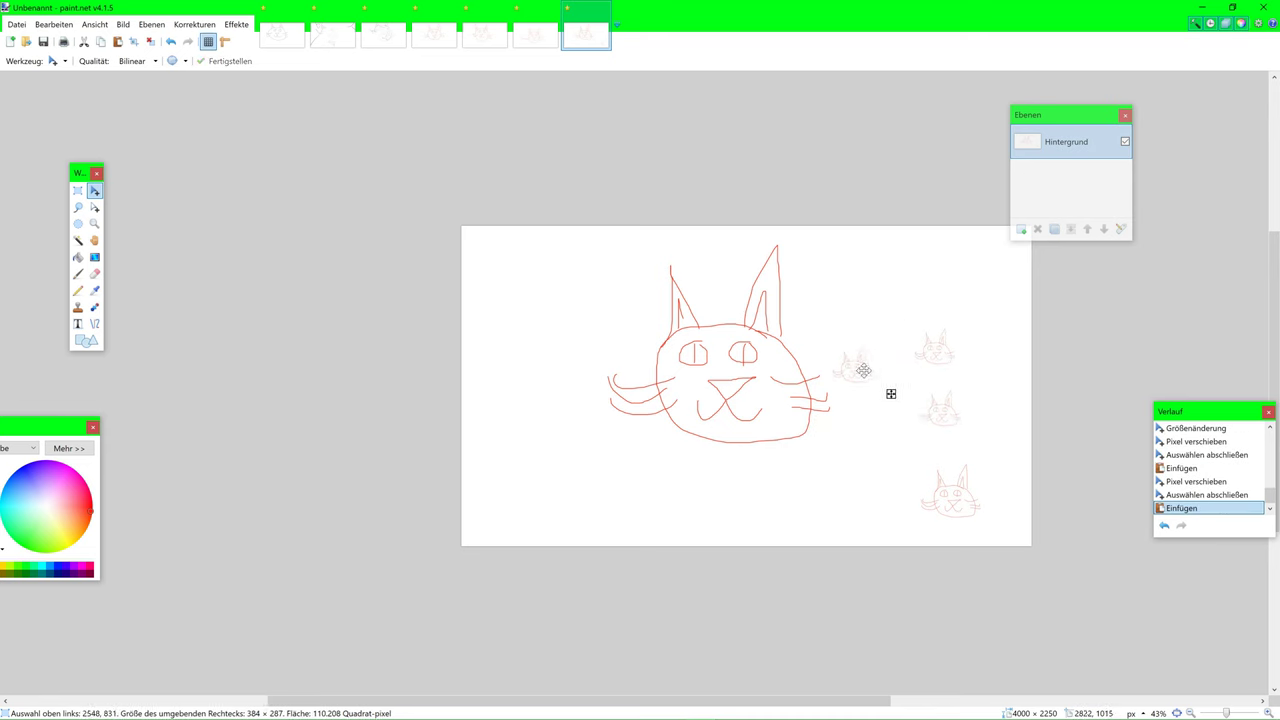
{"action": "key", "text": "ctrl+v"}
{"action": "left_click_drag", "start_coordinate": [940, 413], "coordinate": [850, 287]}
{"action": "left_click_drag", "start_coordinate": [935, 420], "coordinate": [866, 286]}
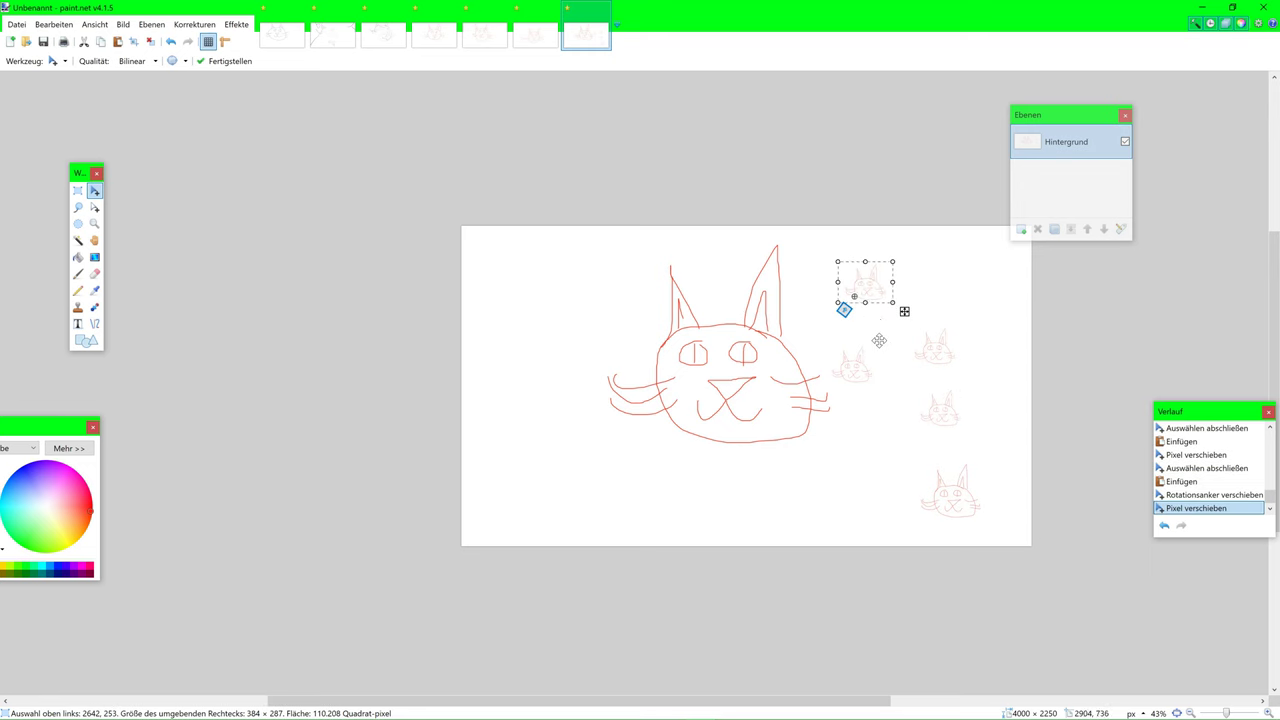
{"action": "key", "text": "ctrl+v"}
{"action": "left_click_drag", "start_coordinate": [949, 421], "coordinate": [864, 452]}
Step: Paste four more small cats, placing one below the large cat and three to its left, and clear the selection
{"action": "key", "text": "ctrl+v"}
{"action": "left_click_drag", "start_coordinate": [955, 422], "coordinate": [694, 508]}
{"action": "key", "text": "ctrl+v"}
{"action": "left_click_drag", "start_coordinate": [951, 437], "coordinate": [569, 449]}
{"action": "key", "text": "ctrl+v"}
{"action": "left_click_drag", "start_coordinate": [955, 414], "coordinate": [545, 349]}
{"action": "key", "text": "ctrl+v"}
{"action": "left_click_drag", "start_coordinate": [940, 408], "coordinate": [614, 309]}
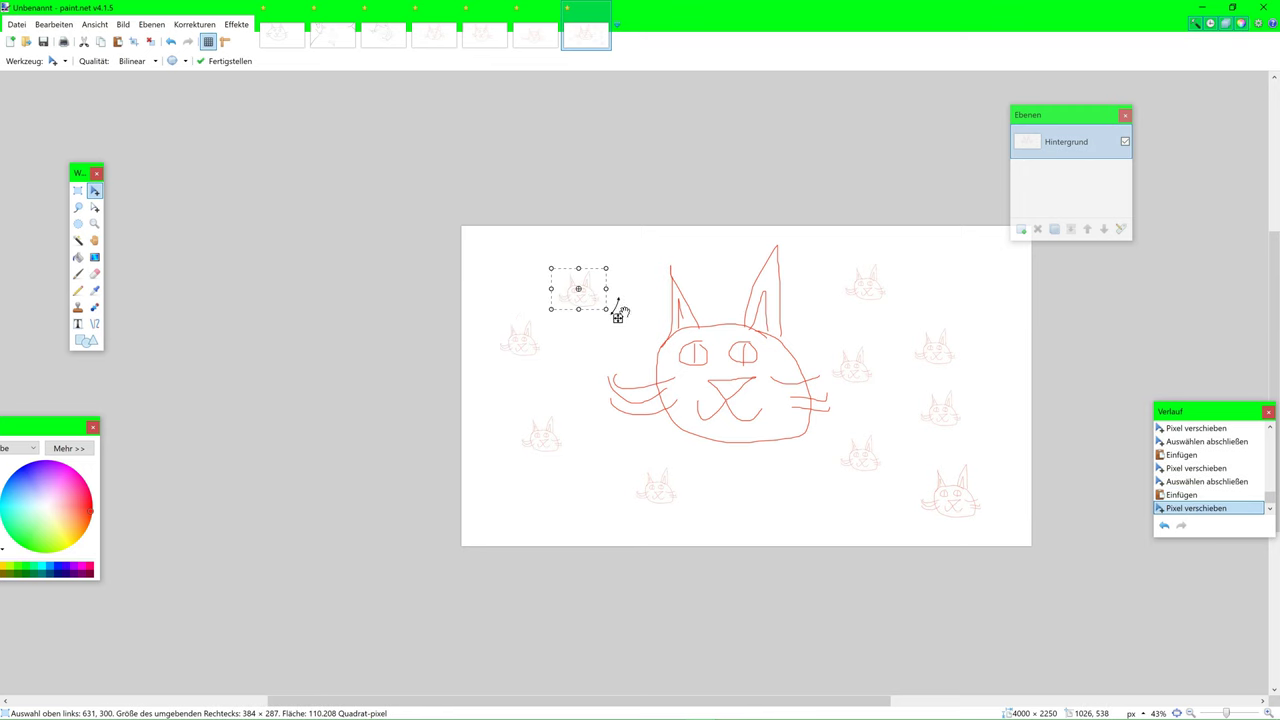
{"action": "key", "text": "ctrl+d"}
{"action": "scroll", "coordinate": [930, 362], "scroll_direction": "up", "scroll_amount": 2}
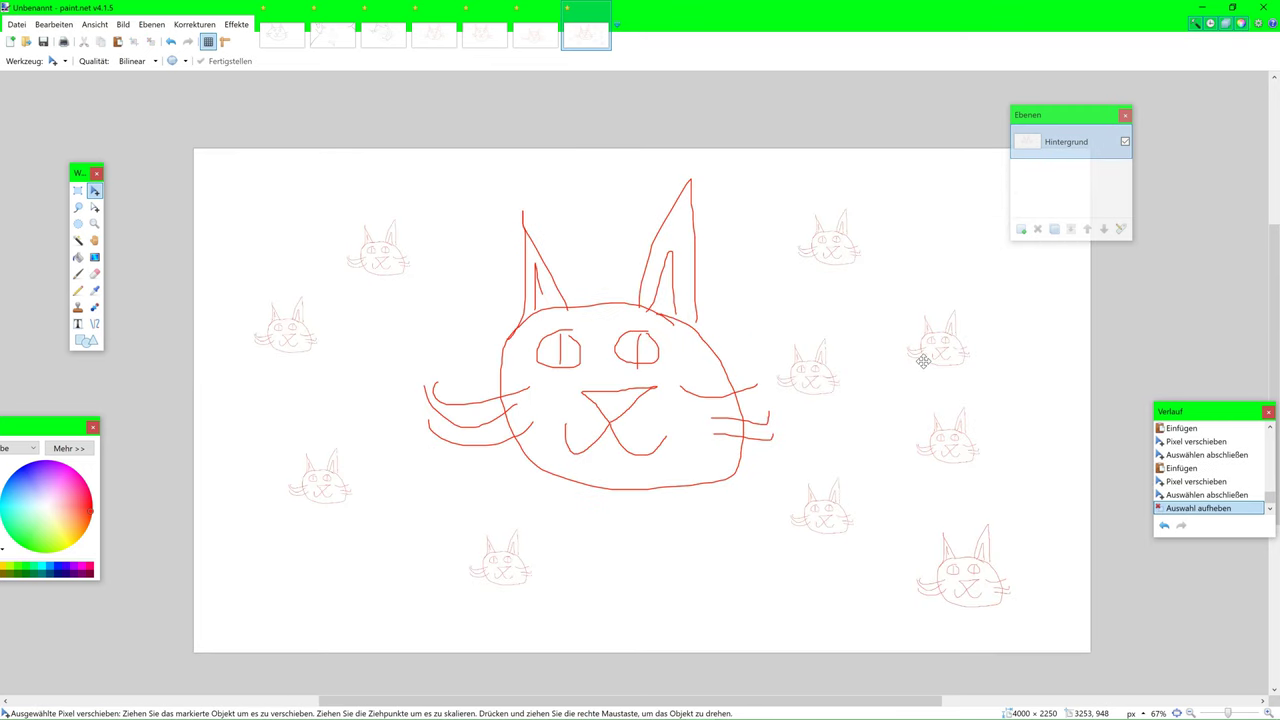
Step: Create a new image, 4000 pixels wide and 2250 pixels high
{"action": "key", "text": "ctrl+n"}
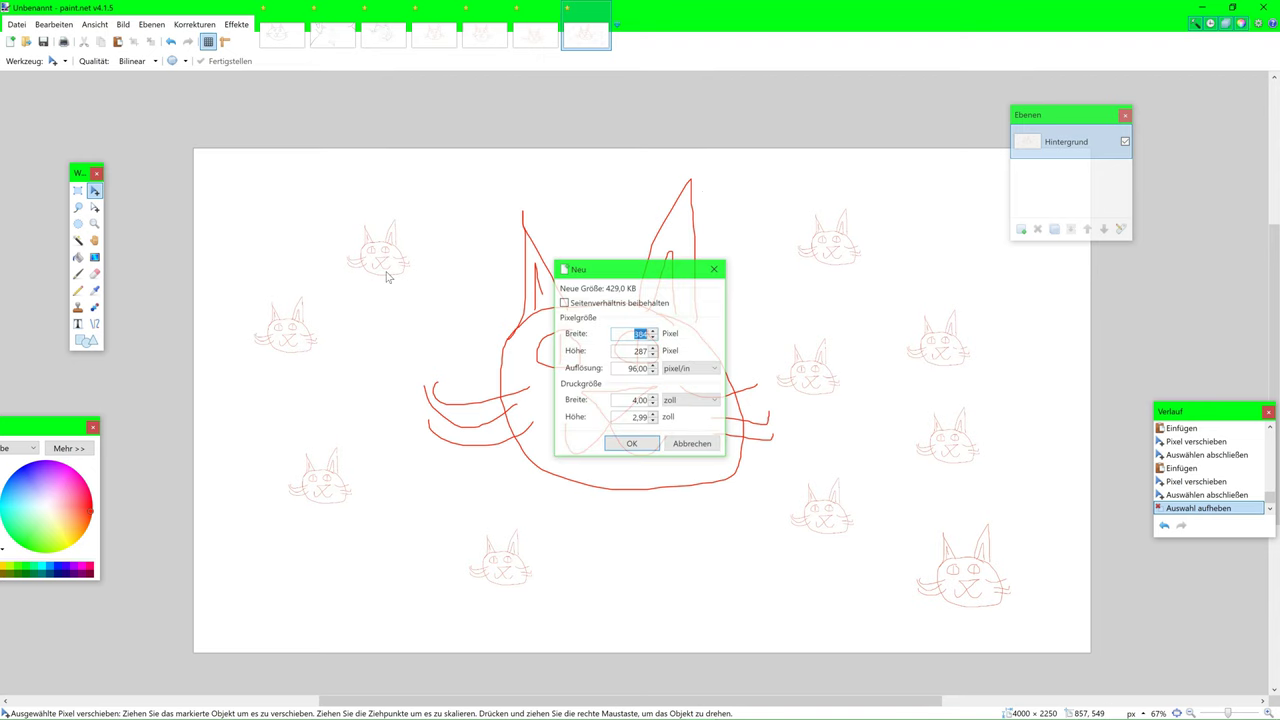
{"action": "type", "text": "2250"}
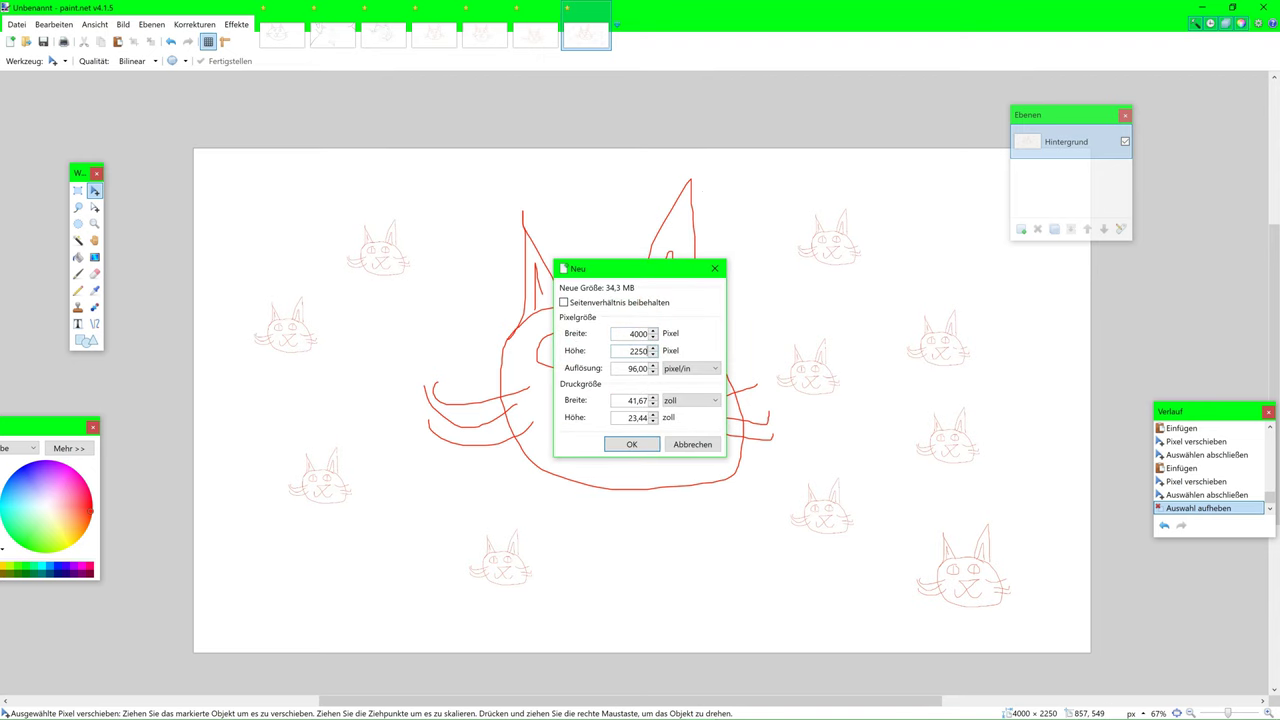
{"action": "key", "text": "Return"}
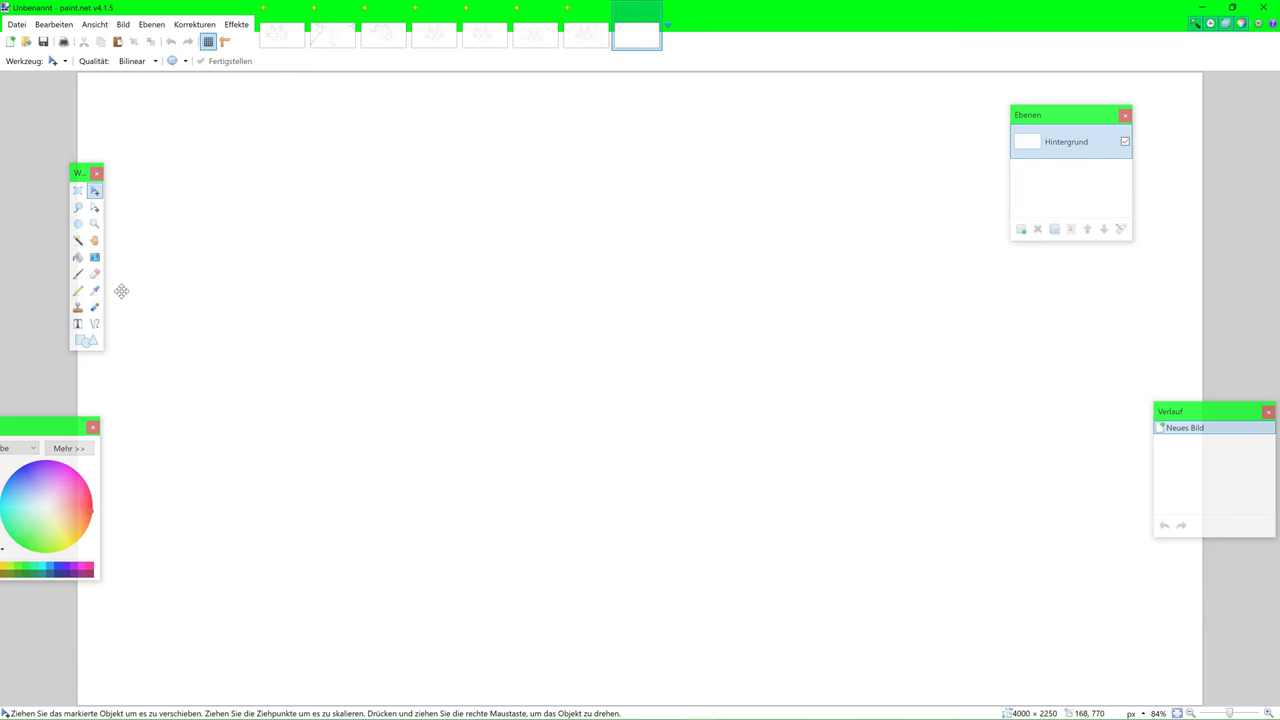
Step: Fill the entire blank canvas with black
{"action": "left_click", "coordinate": [78, 257]}
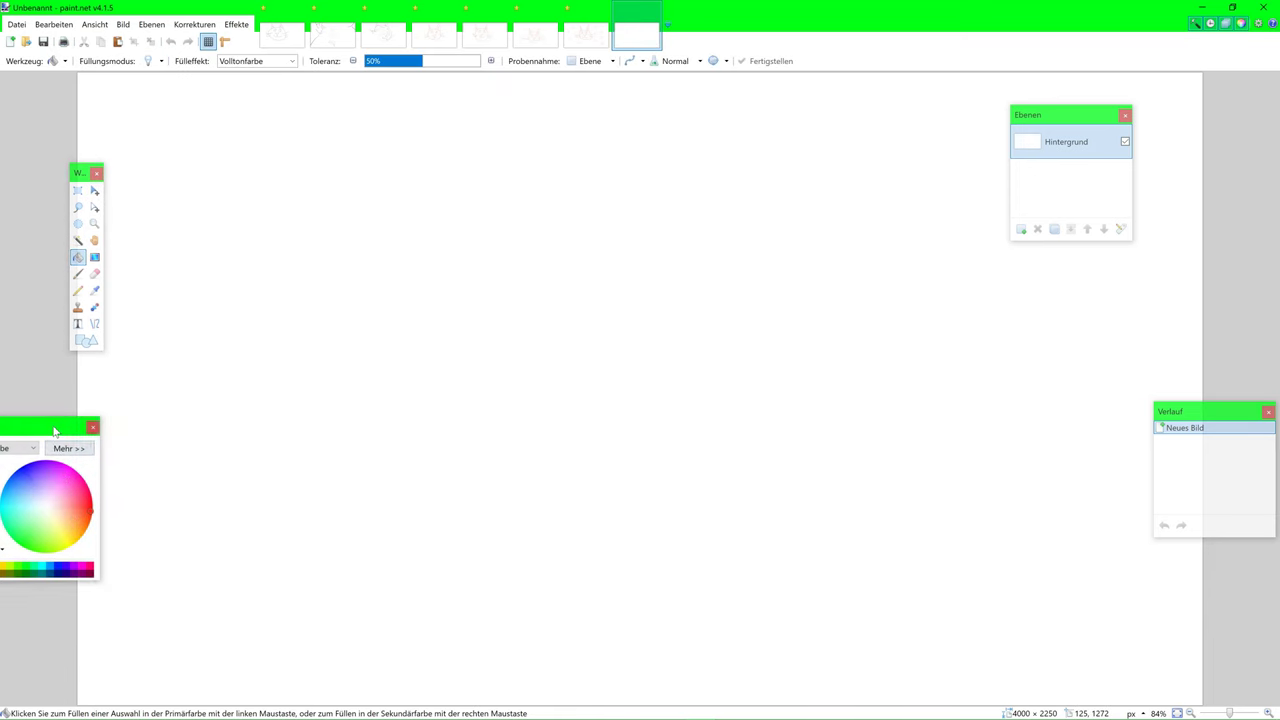
{"action": "left_click_drag", "start_coordinate": [50, 428], "coordinate": [257, 418]}
{"action": "left_click", "coordinate": [178, 562]}
{"action": "left_click", "coordinate": [502, 410]}
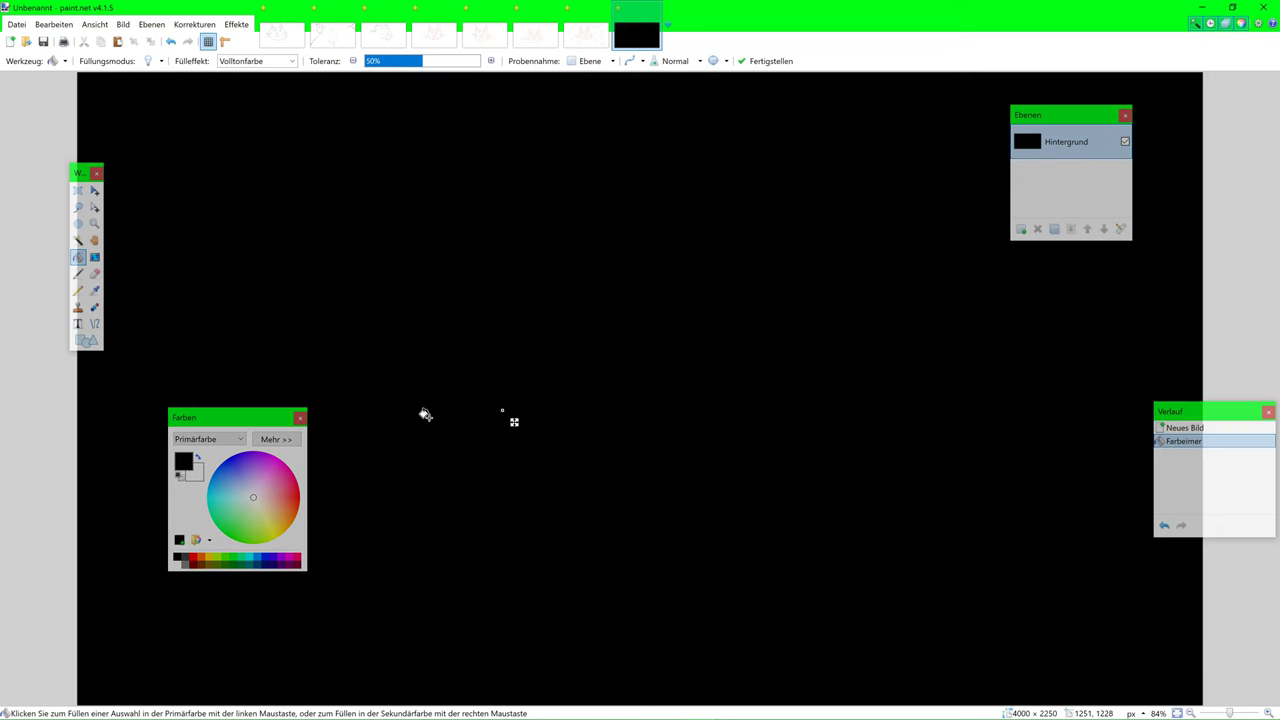
Step: Set the primary colour to red and draw a cat head outline with two pointed, double-lined ears using the Paintbrush
{"action": "left_click", "coordinate": [78, 324]}
{"action": "left_click", "coordinate": [288, 495]}
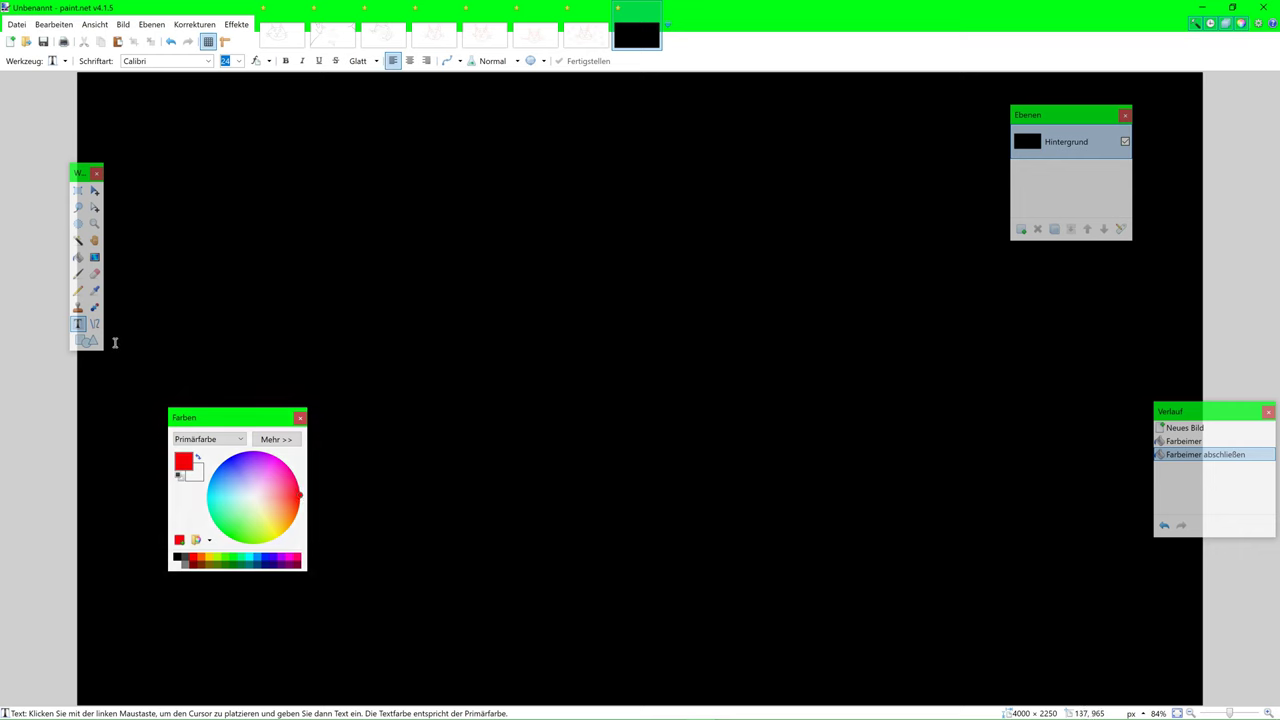
{"action": "left_click", "coordinate": [80, 274]}
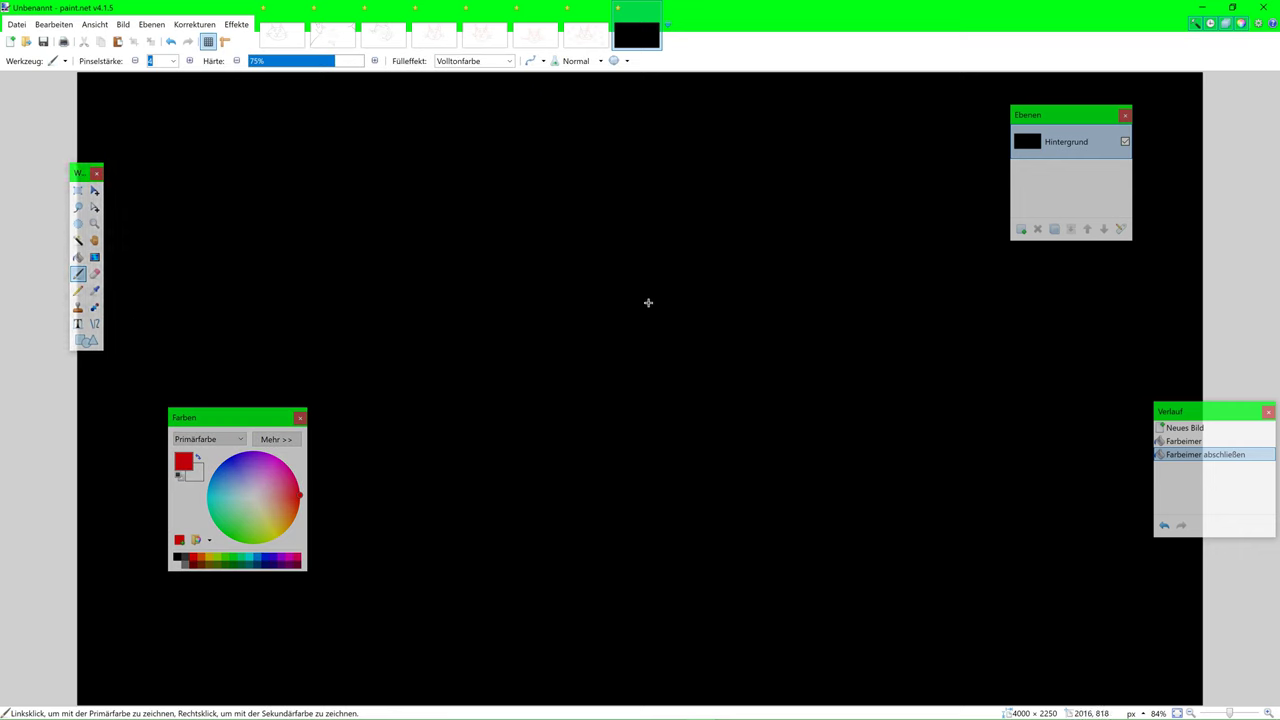
{"action": "mouse_move", "coordinate": [670, 296]}
{"action": "left_mouse_down"}
{"action": "mouse_move", "coordinate": [623, 275]}
{"action": "mouse_move", "coordinate": [445, 462]}
{"action": "mouse_move", "coordinate": [811, 409]}
{"action": "mouse_move", "coordinate": [648, 296]}
{"action": "left_mouse_up"}
{"action": "mouse_move", "coordinate": [440, 306]}
{"action": "left_mouse_down"}
{"action": "mouse_move", "coordinate": [466, 160]}
{"action": "mouse_move", "coordinate": [519, 253]}
{"action": "mouse_move", "coordinate": [523, 267]}
{"action": "mouse_move", "coordinate": [477, 238]}
{"action": "mouse_move", "coordinate": [502, 270]}
{"action": "left_mouse_up"}
{"action": "mouse_move", "coordinate": [604, 280]}
{"action": "left_mouse_down"}
{"action": "mouse_move", "coordinate": [693, 164]}
{"action": "mouse_move", "coordinate": [721, 210]}
{"action": "mouse_move", "coordinate": [740, 316]}
{"action": "left_mouse_up"}
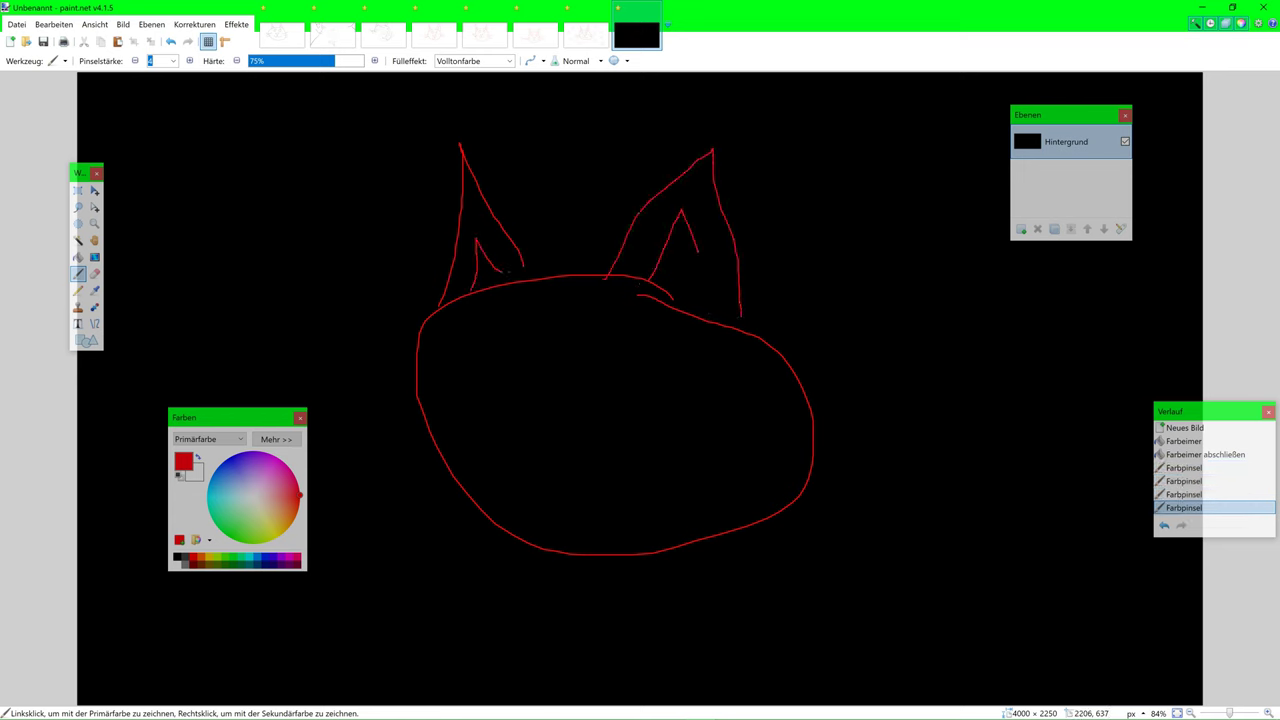
{"action": "left_click_drag", "start_coordinate": [692, 237], "coordinate": [710, 322]}
Step: Complete the red cat face with slit-pupil eyes, a triangular nose, a mouth and three whiskers on each side
{"action": "mouse_move", "coordinate": [542, 314]}
{"action": "left_mouse_down"}
{"action": "mouse_move", "coordinate": [509, 320]}
{"action": "mouse_move", "coordinate": [520, 365]}
{"action": "mouse_move", "coordinate": [536, 317]}
{"action": "left_mouse_up"}
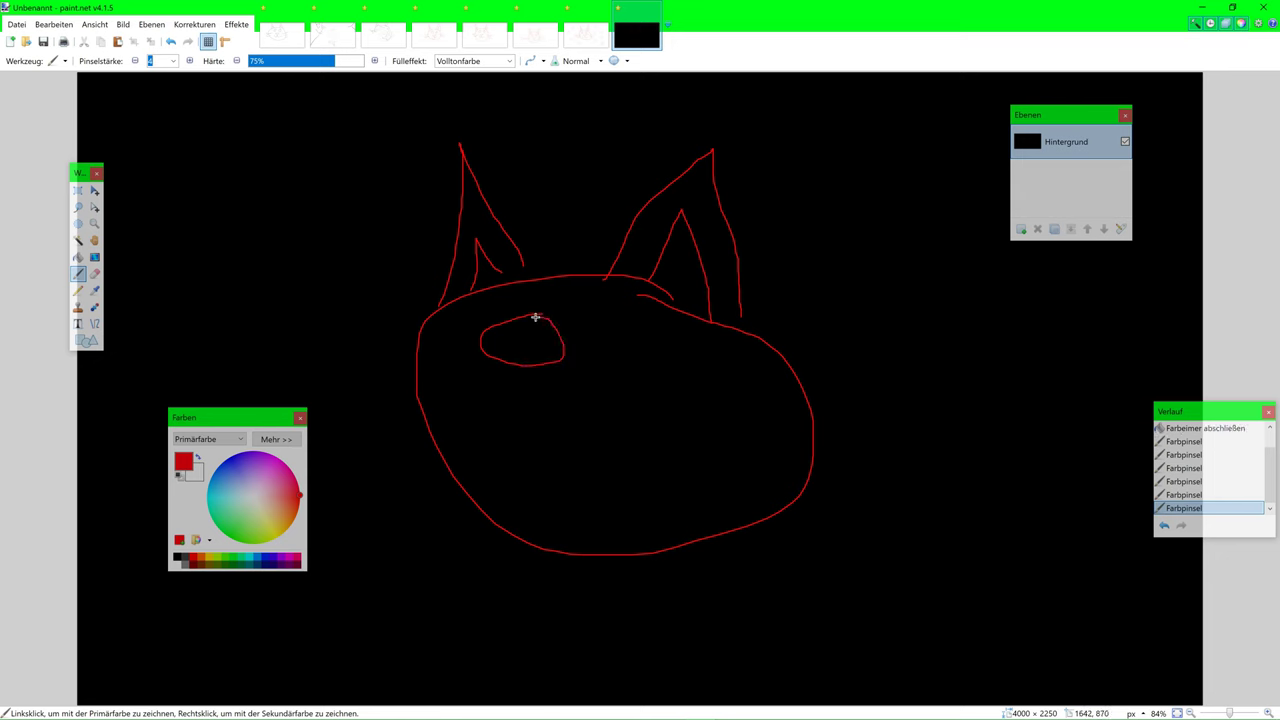
{"action": "left_click_drag", "start_coordinate": [674, 329], "coordinate": [688, 360]}
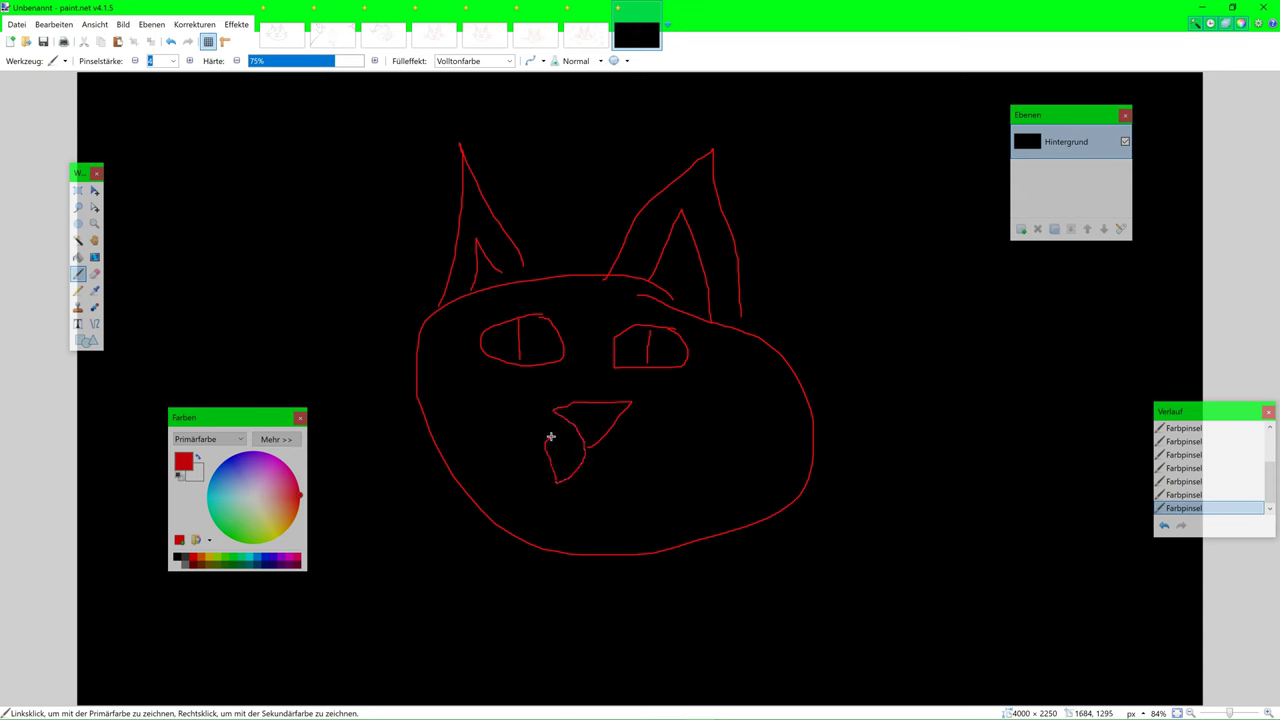
{"action": "left_click_drag", "start_coordinate": [726, 392], "coordinate": [857, 384]}
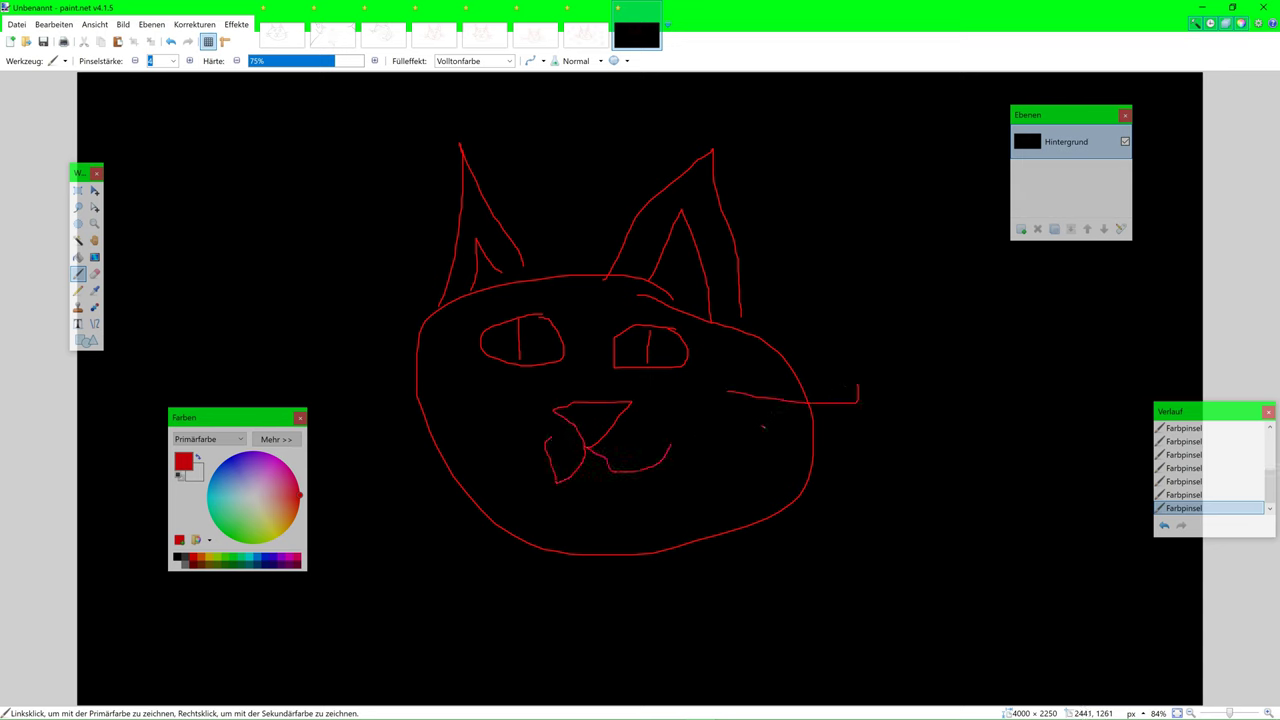
{"action": "left_click_drag", "start_coordinate": [762, 426], "coordinate": [850, 421]}
{"action": "left_click_drag", "start_coordinate": [795, 451], "coordinate": [868, 471]}
{"action": "left_click_drag", "start_coordinate": [490, 396], "coordinate": [400, 375]}
{"action": "left_click_drag", "start_coordinate": [442, 380], "coordinate": [424, 385]}
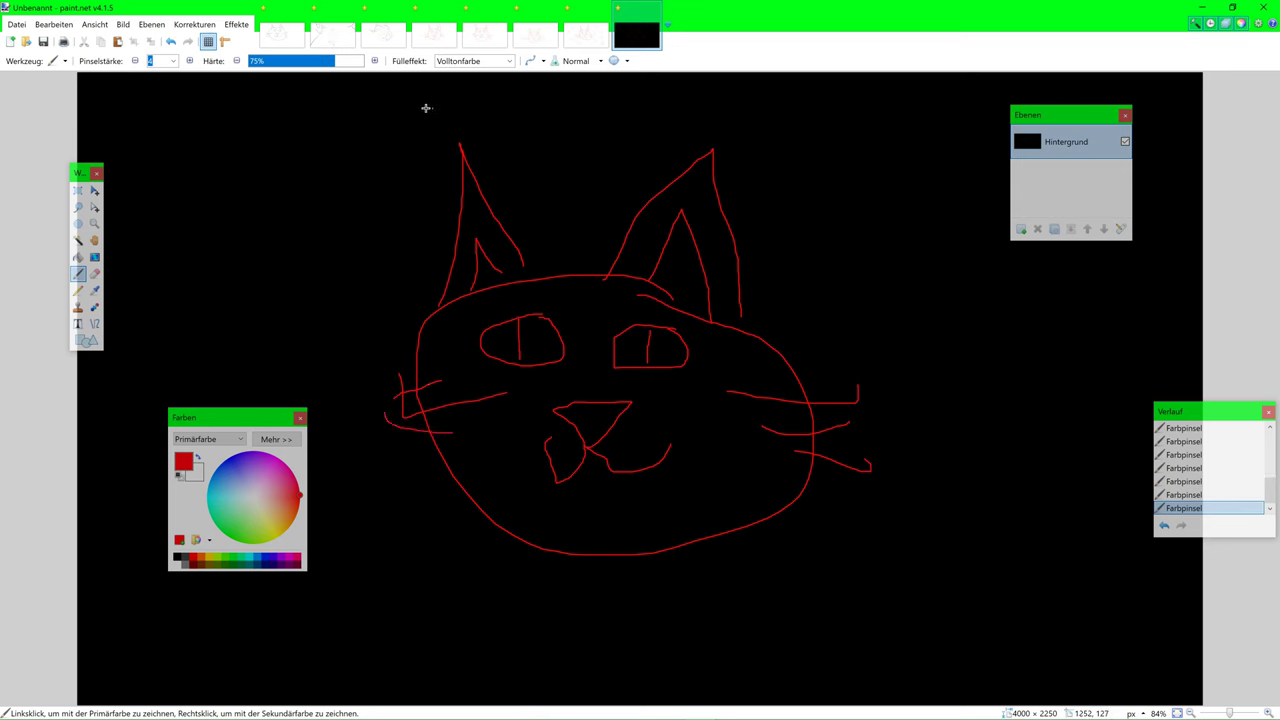
Step: Create another new image, 4000 pixels wide and 2250 pixels high
{"action": "key", "text": "ctrl+n"}
{"action": "type", "text": "4000"}
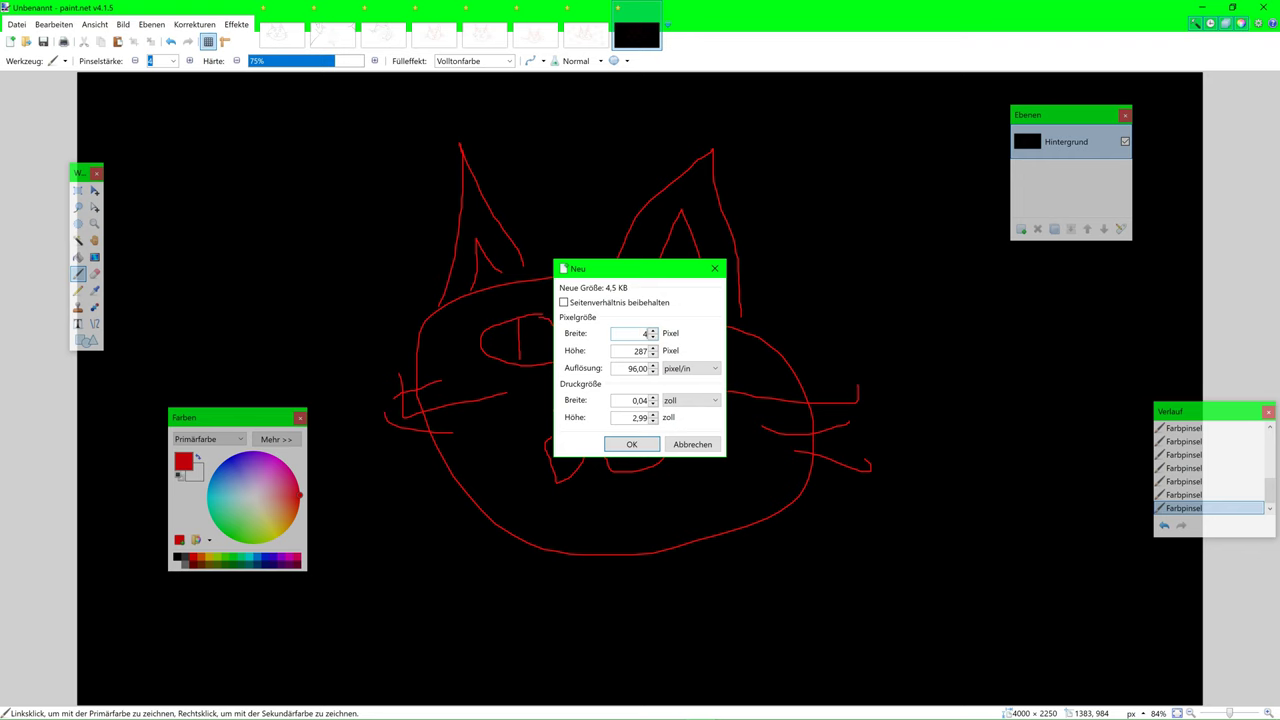
{"action": "key", "text": "Tab"}
{"action": "type", "text": "2250"}
{"action": "key", "text": "Return"}
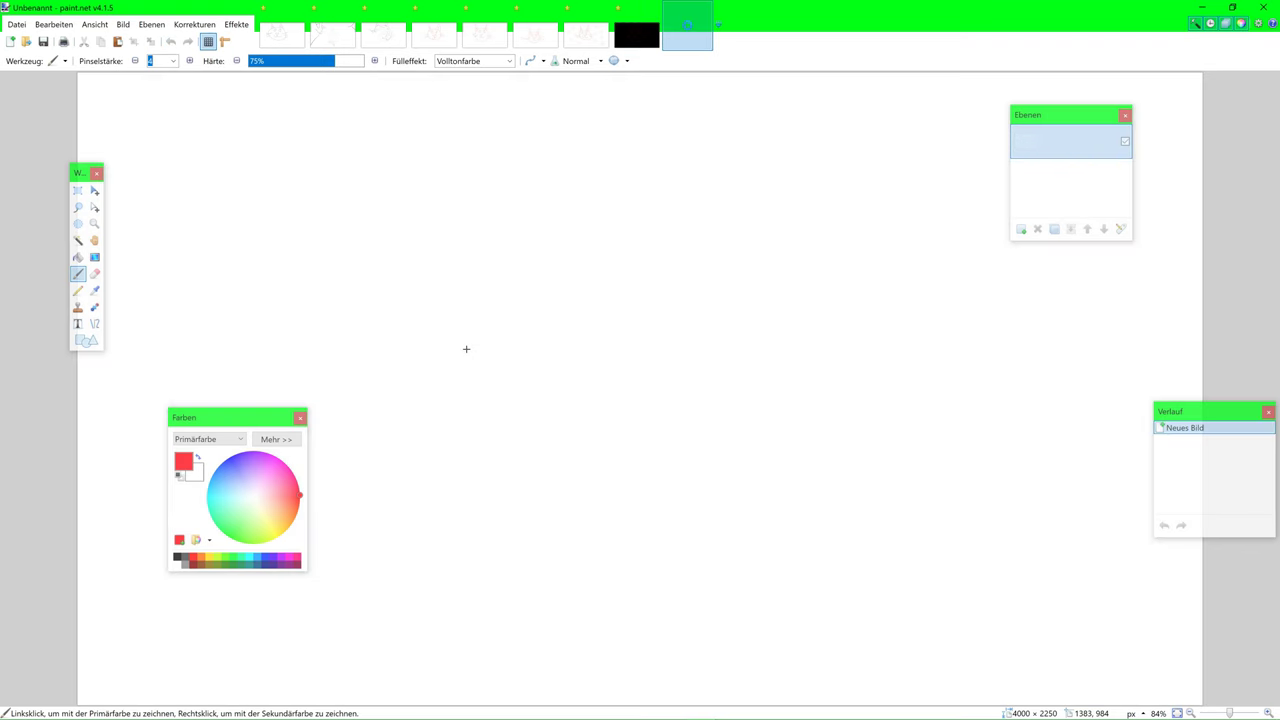
Step: Add the text "Vielen Dank für's Zuschauen! :)" with a second line reading "Ein Video von" followed by the channel name
{"action": "key", "text": "t"}
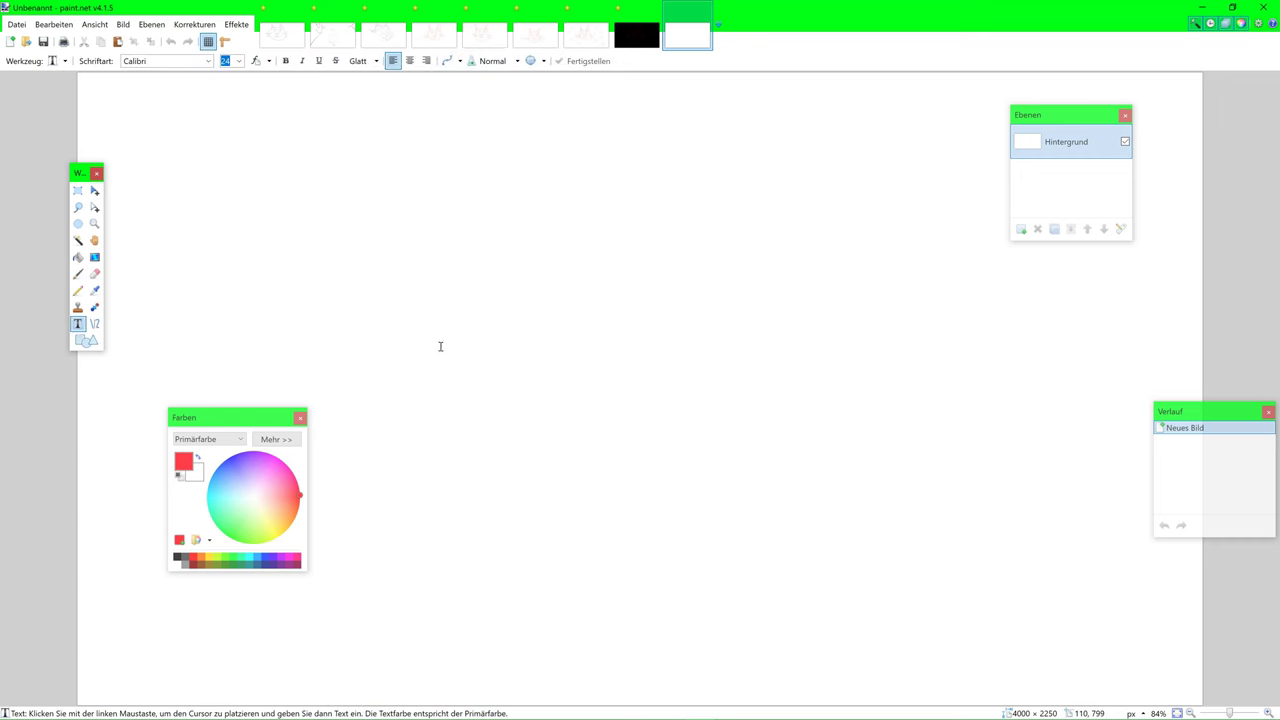
{"action": "left_click", "coordinate": [490, 334]}
{"action": "type", "text": "v"}
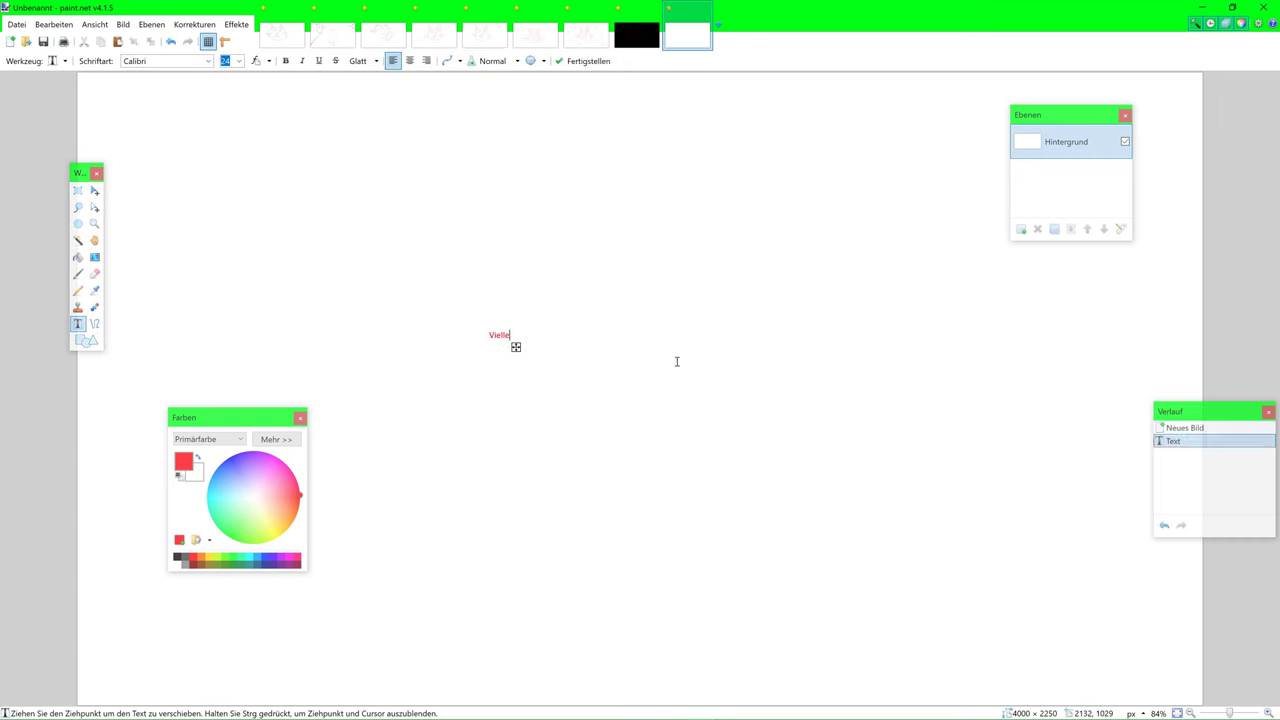
{"action": "type", "text": "ielen Dank für's Zuschauen! :)"}
{"action": "key", "text": "Return"}
{"action": "type", "text": "Ein Video vo"}
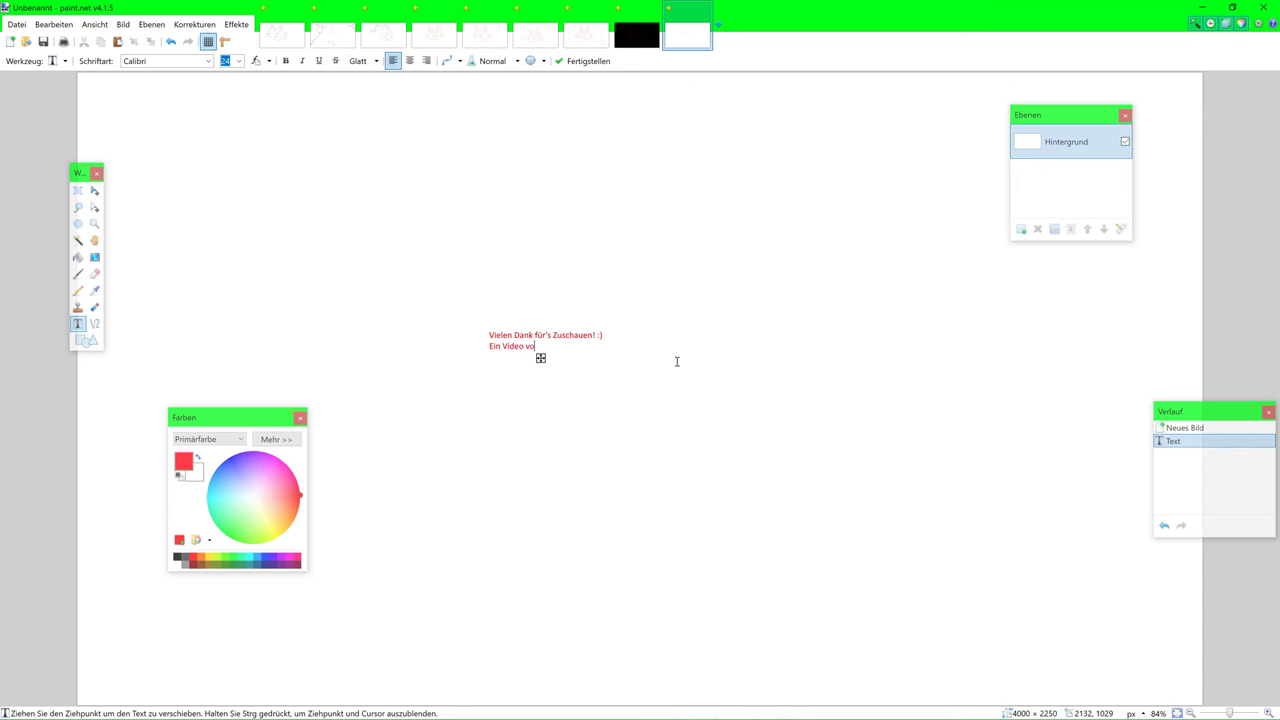
{"action": "type", "text": "n Nintendokater"}
Step: Set the text's font size to 108 and move it to the middle of the canvas's lower half
{"action": "left_click", "coordinate": [239, 61]}
{"action": "left_click", "coordinate": [228, 265]}
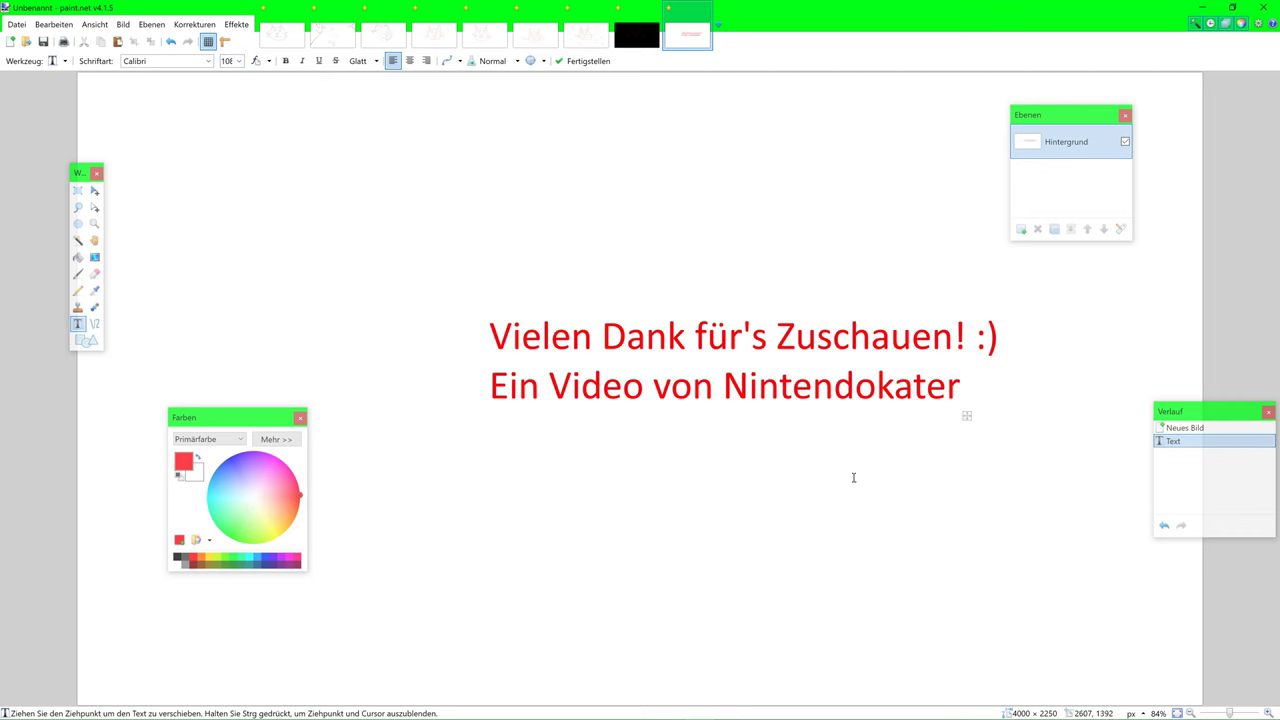
{"action": "left_click_drag", "start_coordinate": [967, 416], "coordinate": [865, 538]}
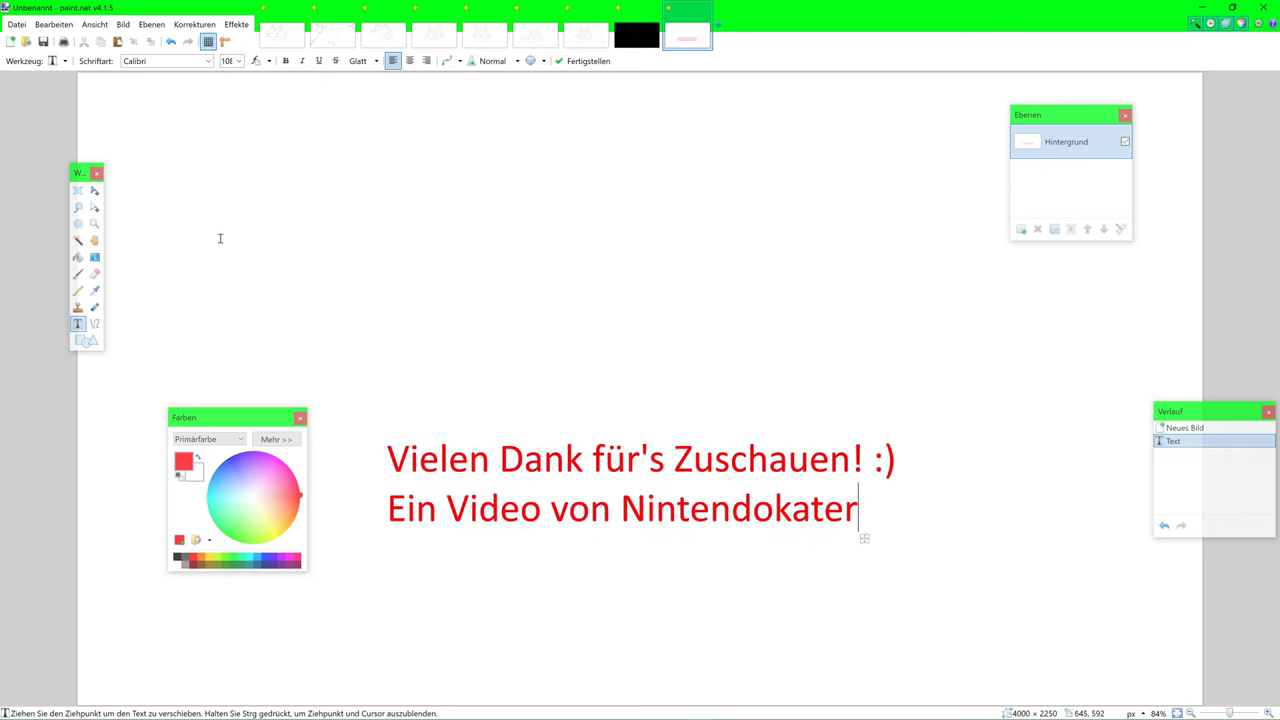
Step: Draw a small cat head outline with two pointed, double-lined ears above the text using the Paintbrush
{"action": "left_click", "coordinate": [78, 273]}
{"action": "mouse_move", "coordinate": [645, 221]}
{"action": "left_mouse_down"}
{"action": "mouse_move", "coordinate": [730, 219]}
{"action": "mouse_move", "coordinate": [729, 310]}
{"action": "mouse_move", "coordinate": [712, 212]}
{"action": "left_mouse_up"}
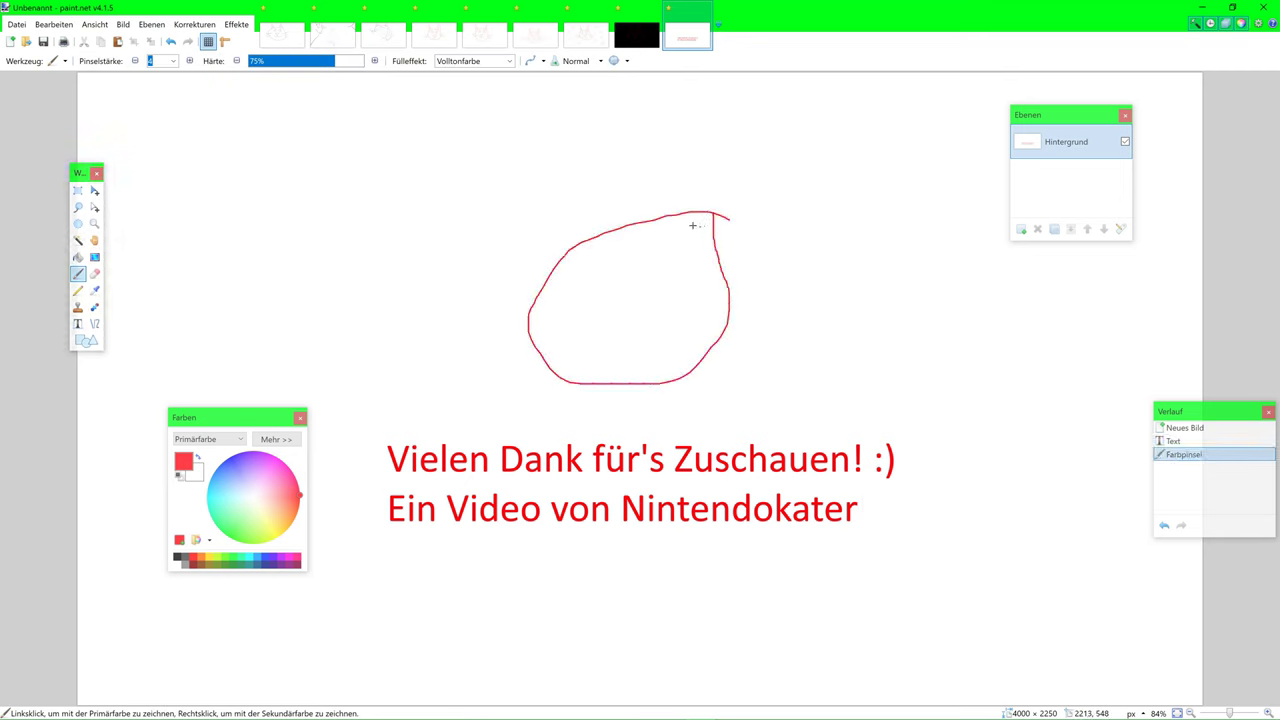
{"action": "left_click_drag", "start_coordinate": [553, 214], "coordinate": [607, 242]}
{"action": "mouse_move", "coordinate": [667, 214]}
{"action": "left_mouse_down"}
{"action": "mouse_move", "coordinate": [702, 206]}
{"action": "mouse_move", "coordinate": [692, 210]}
{"action": "left_mouse_up"}
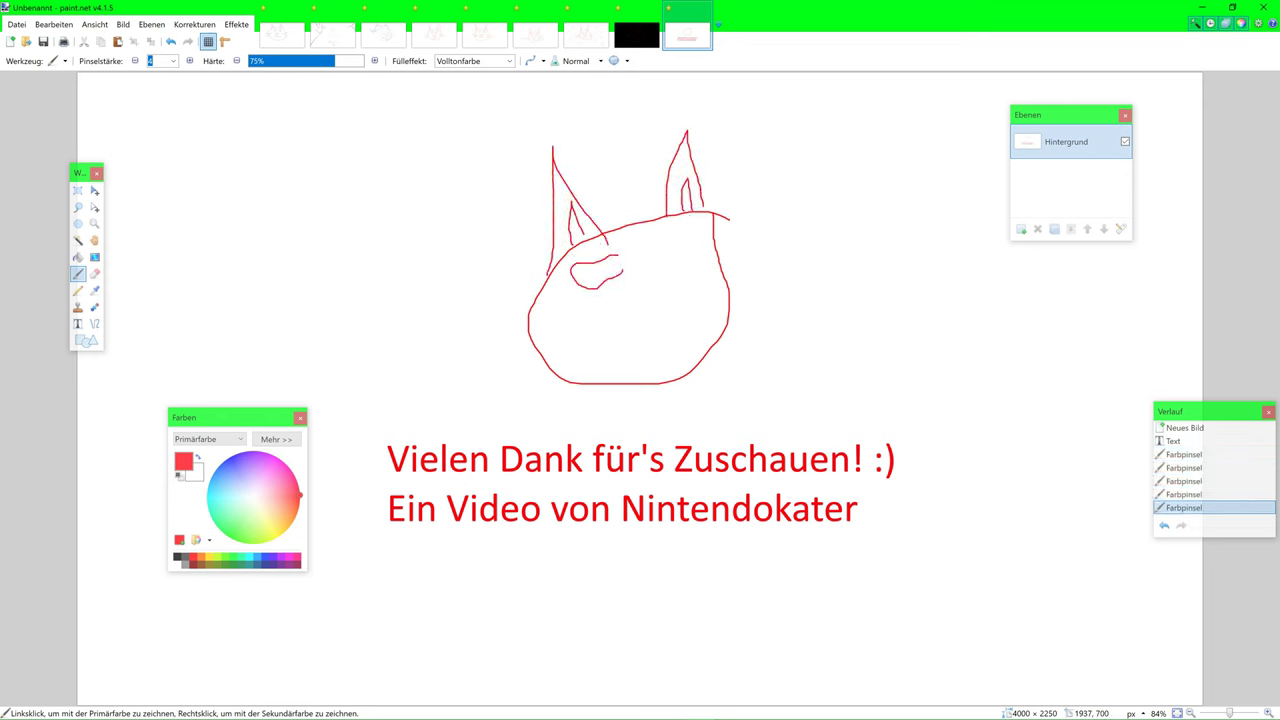
Step: Complete the small cat above the text with slit-pupil eyes, a nose, a mouth and three whiskers per side
{"action": "left_click_drag", "start_coordinate": [622, 270], "coordinate": [599, 263]}
{"action": "left_click_drag", "start_coordinate": [697, 251], "coordinate": [680, 247]}
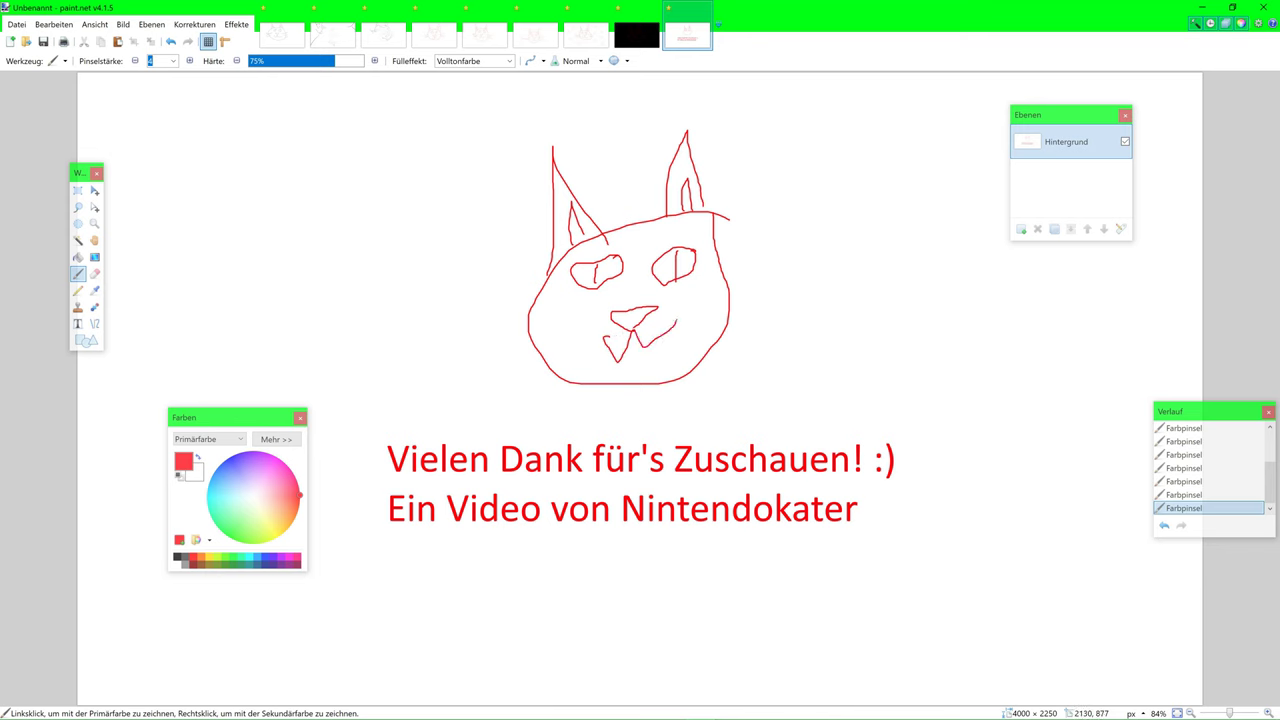
{"action": "left_click_drag", "start_coordinate": [578, 310], "coordinate": [479, 302]}
{"action": "left_click_drag", "start_coordinate": [550, 328], "coordinate": [473, 338]}
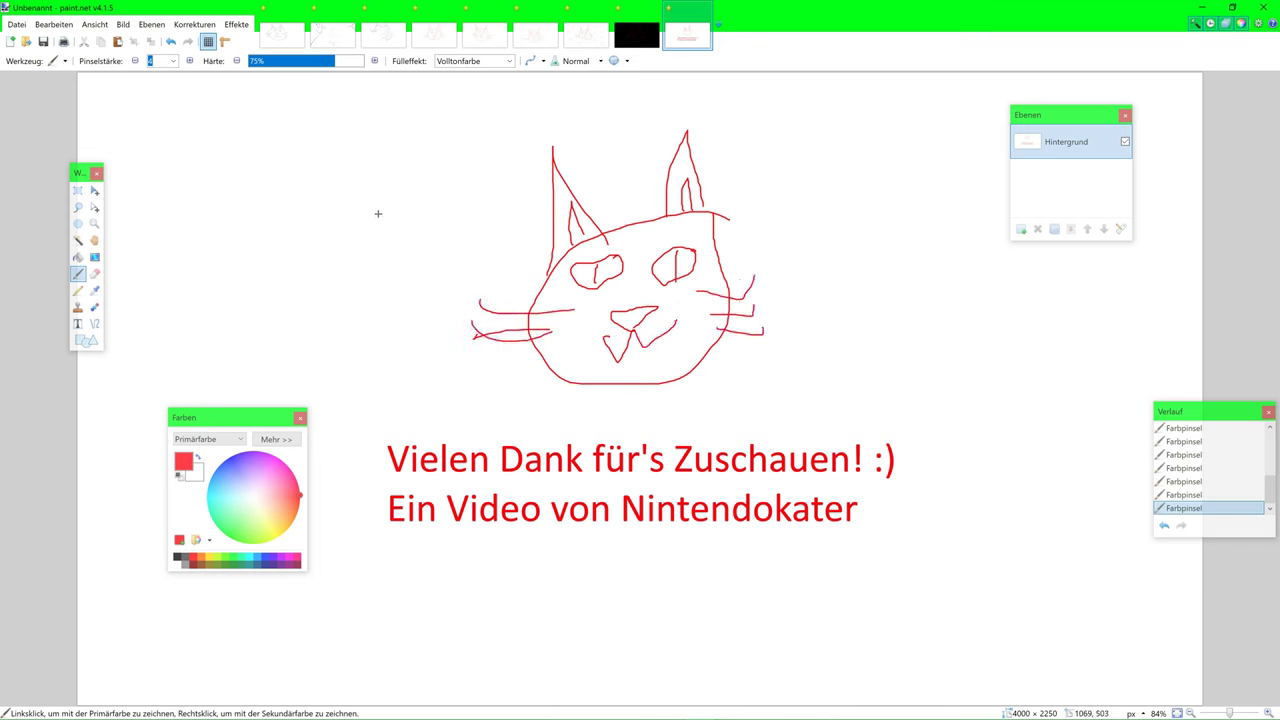